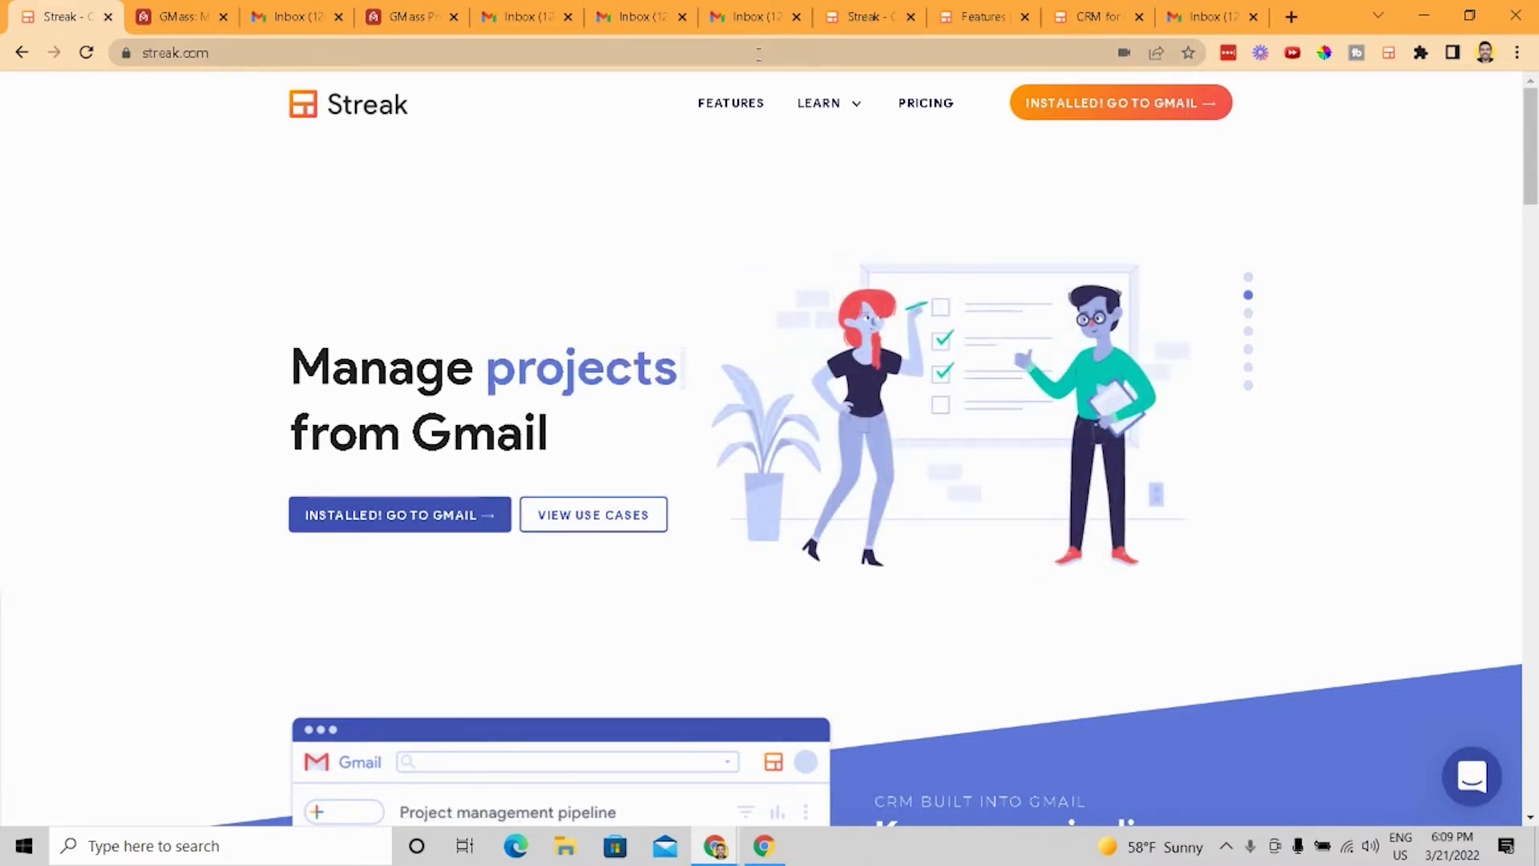
# Step: Highlight the open-rates tagline on the GMass homepage, then return to Streak's Sales pipeline in Gmail
pyautogui.click(216, 10)
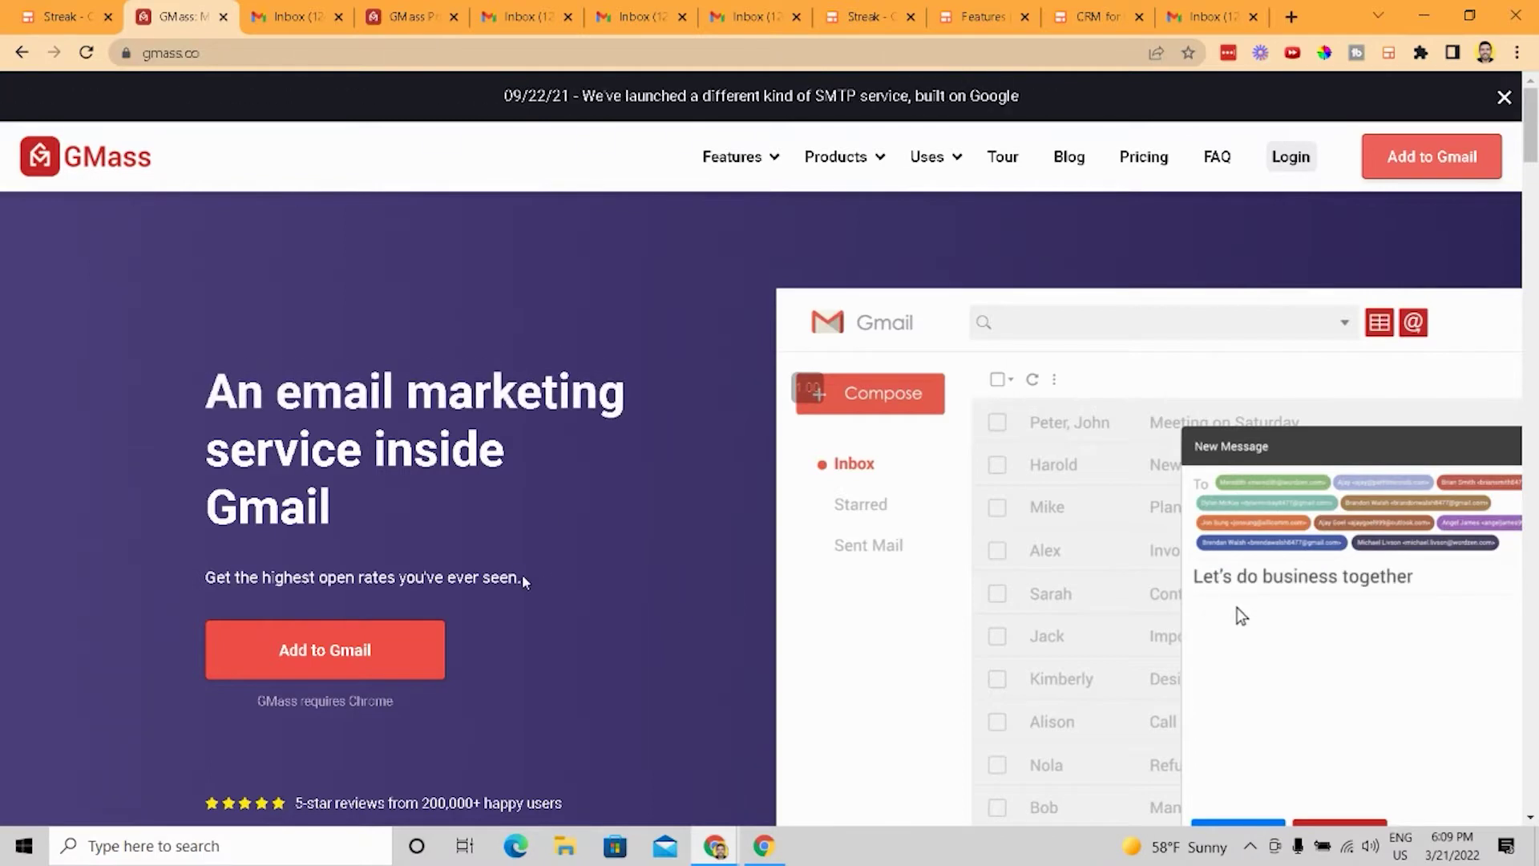
pyautogui.moveTo(522, 579); pyautogui.dragTo(202, 577)
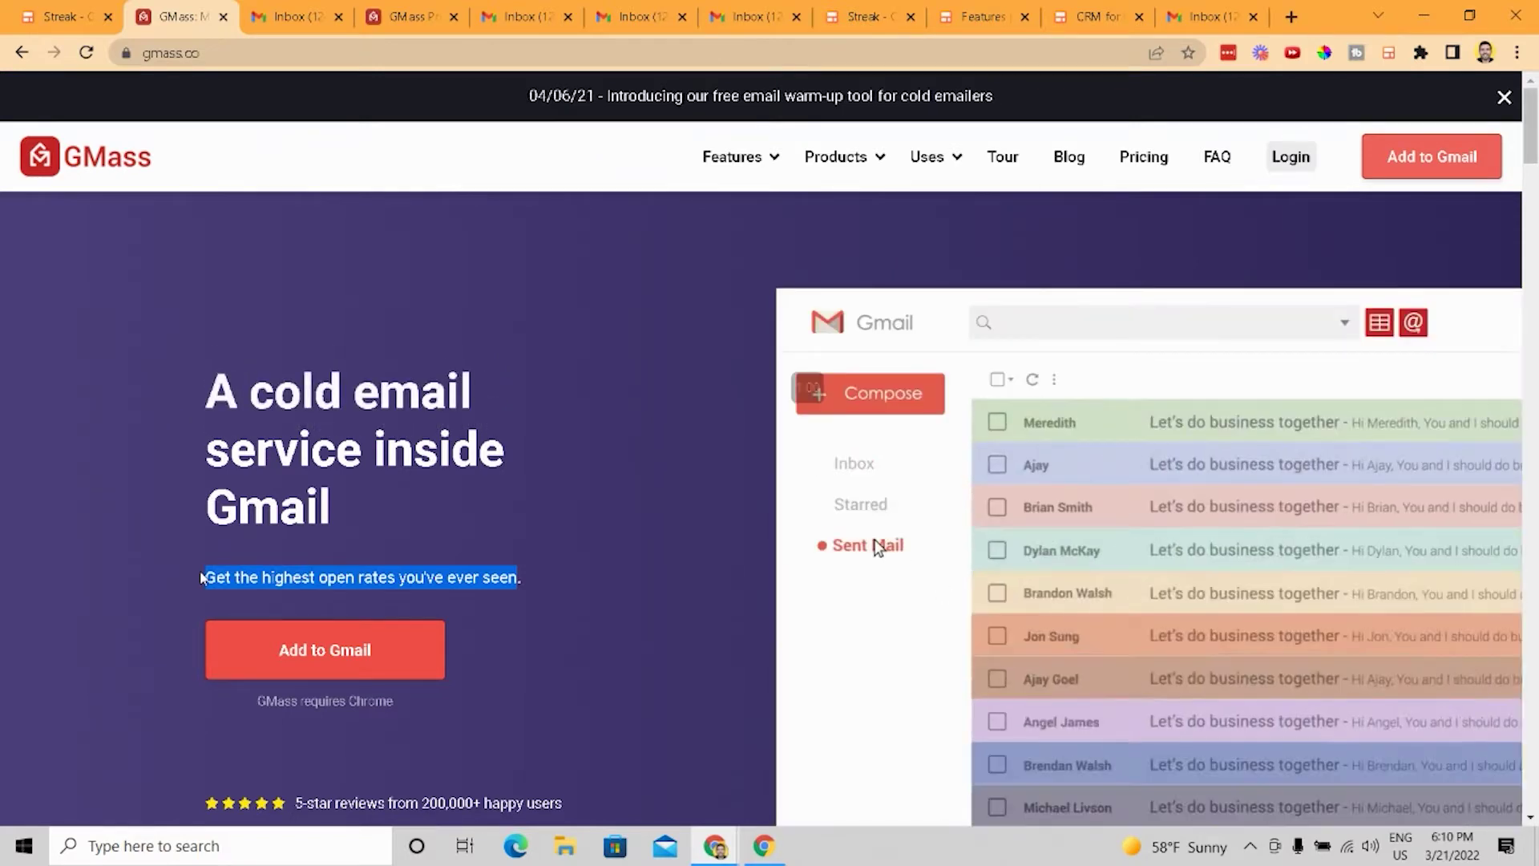
pyautogui.click(353, 10)
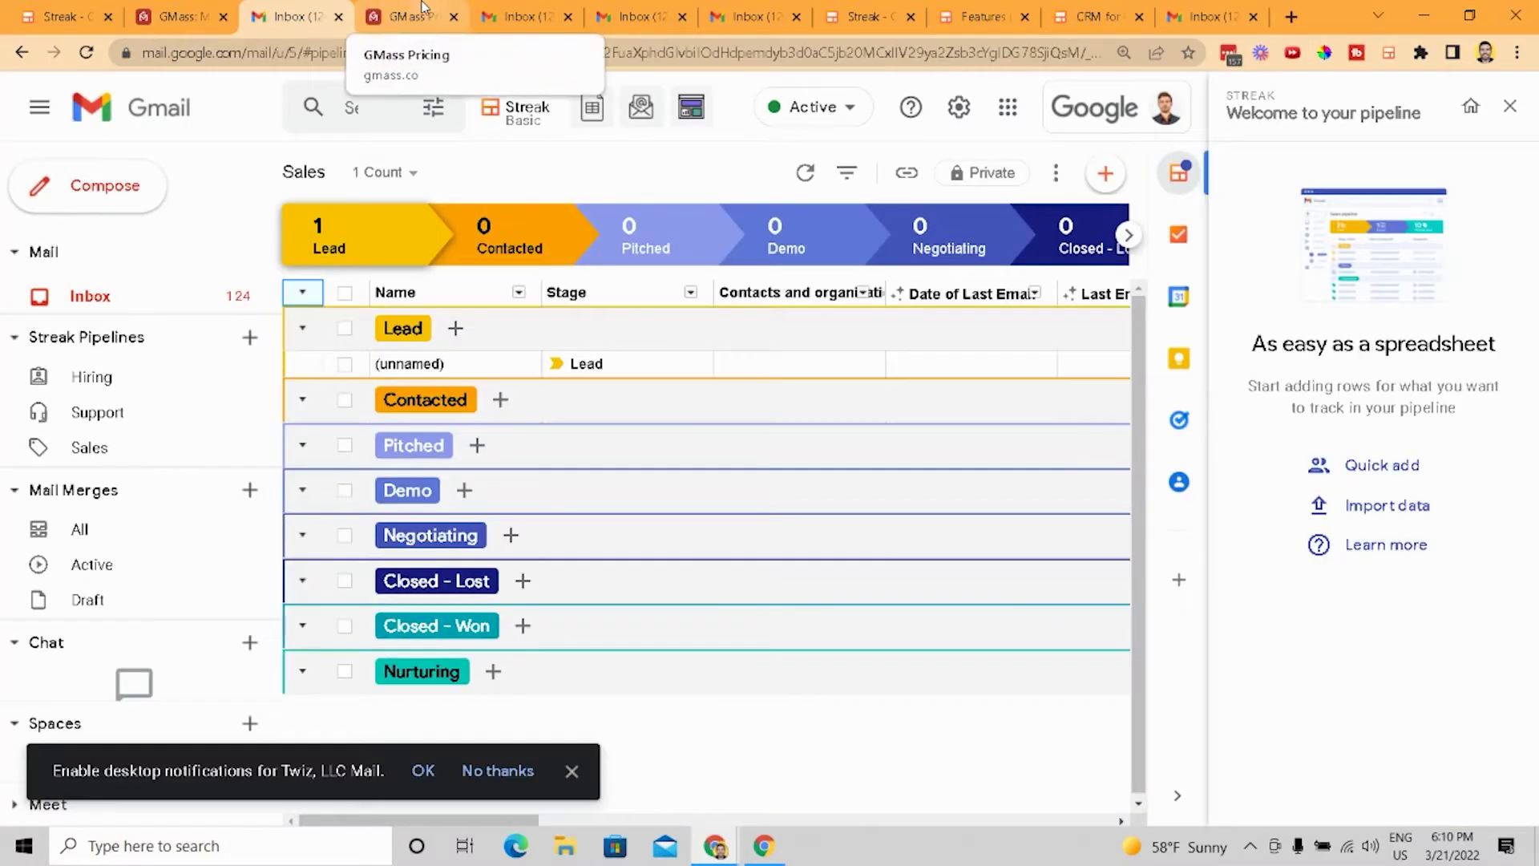
# Step: Switch to the 'Streak - CRM for Gmail' homepage tab
pyautogui.click(100, 10)
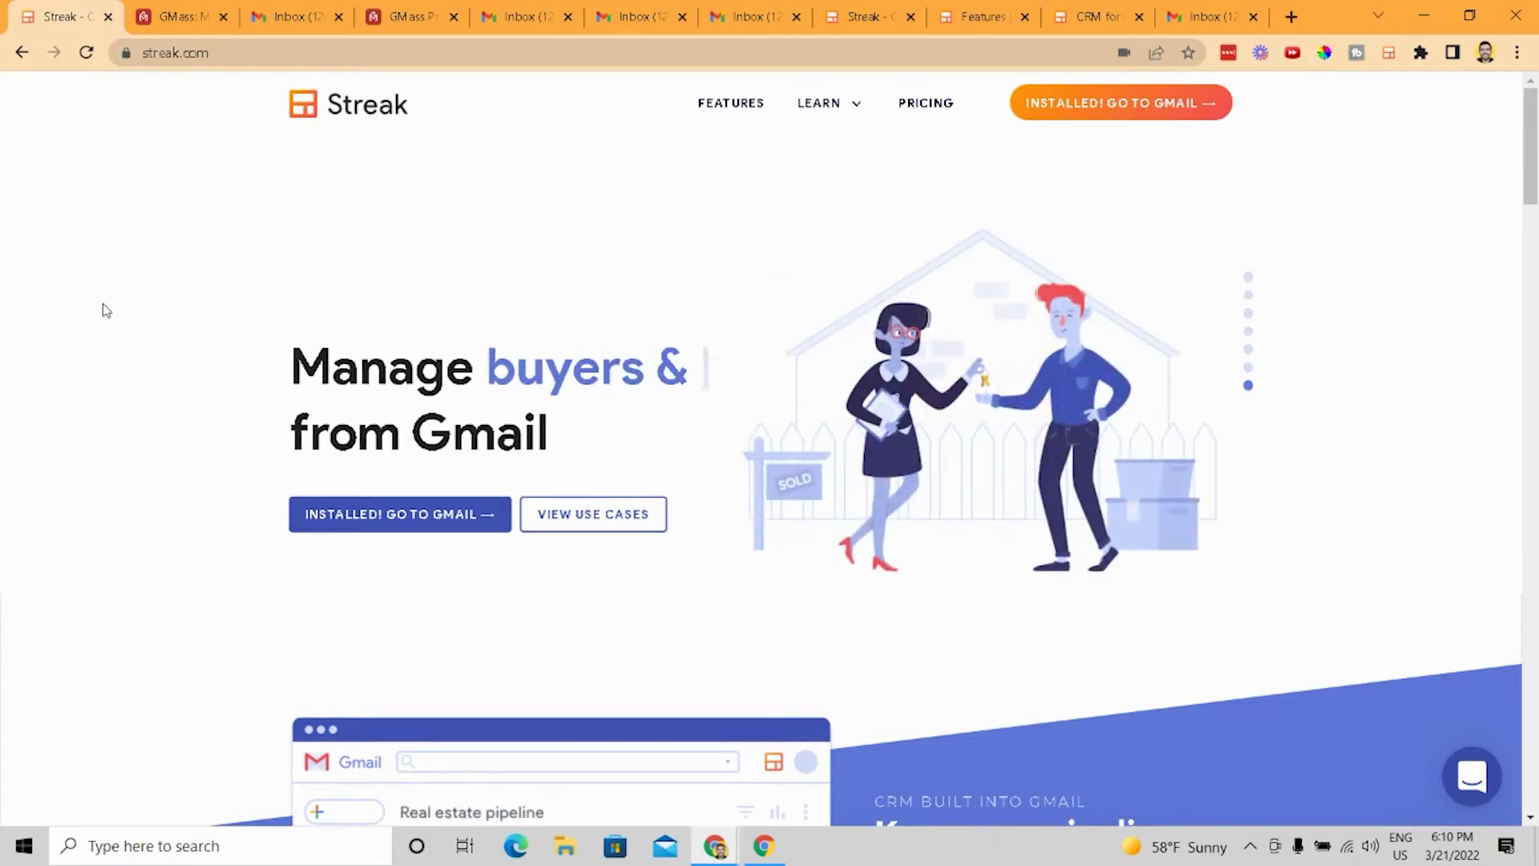
# Step: Glance at the GMass homepage, then go back to the Gmail tab with Streak's Sales pipeline
pyautogui.click(136, 12)
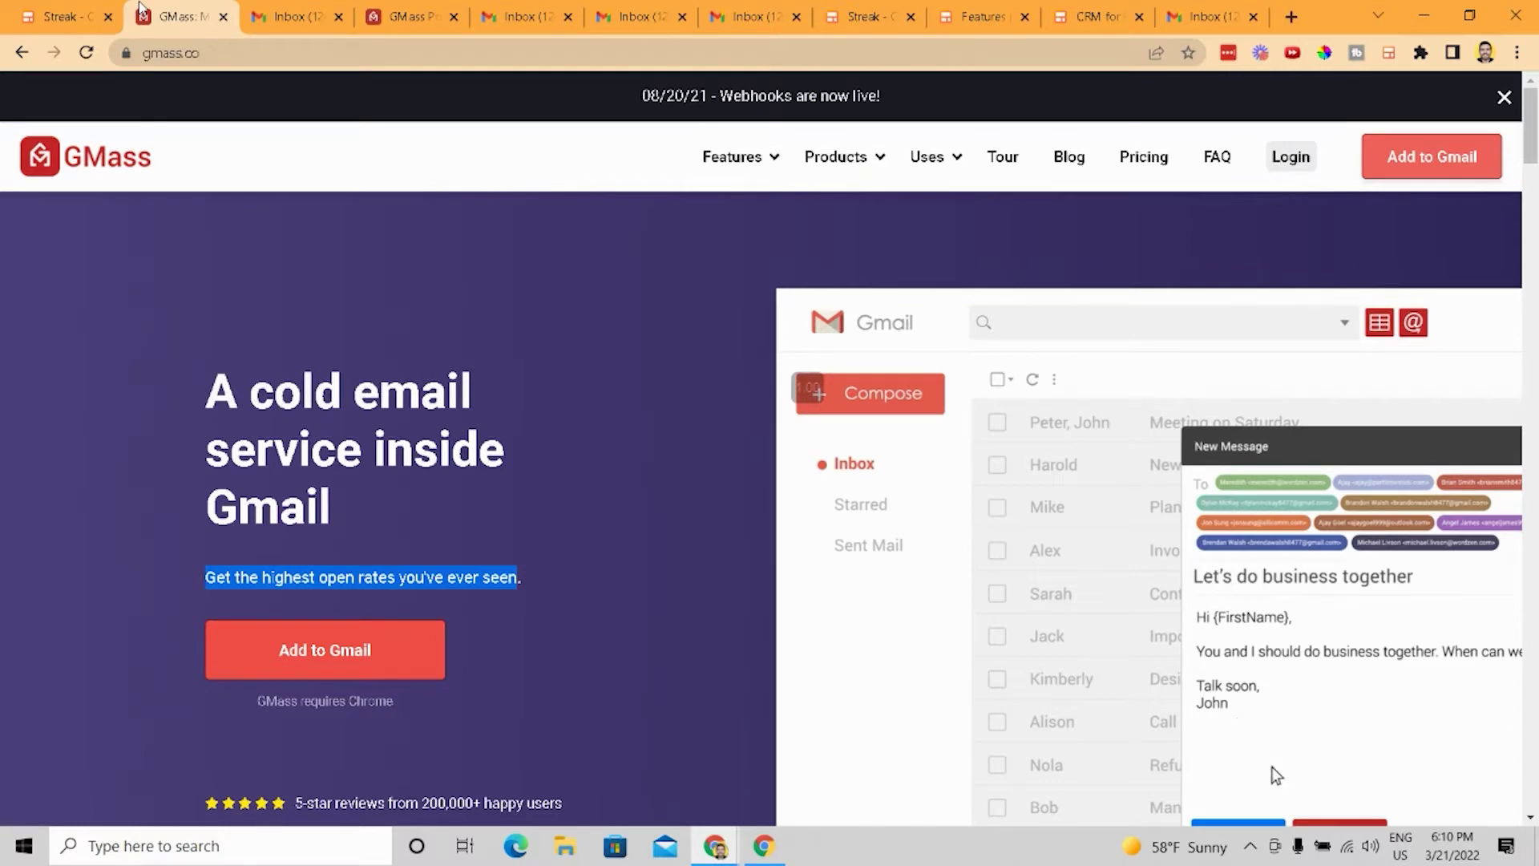
pyautogui.hotkey('ctrl', 'Tab')
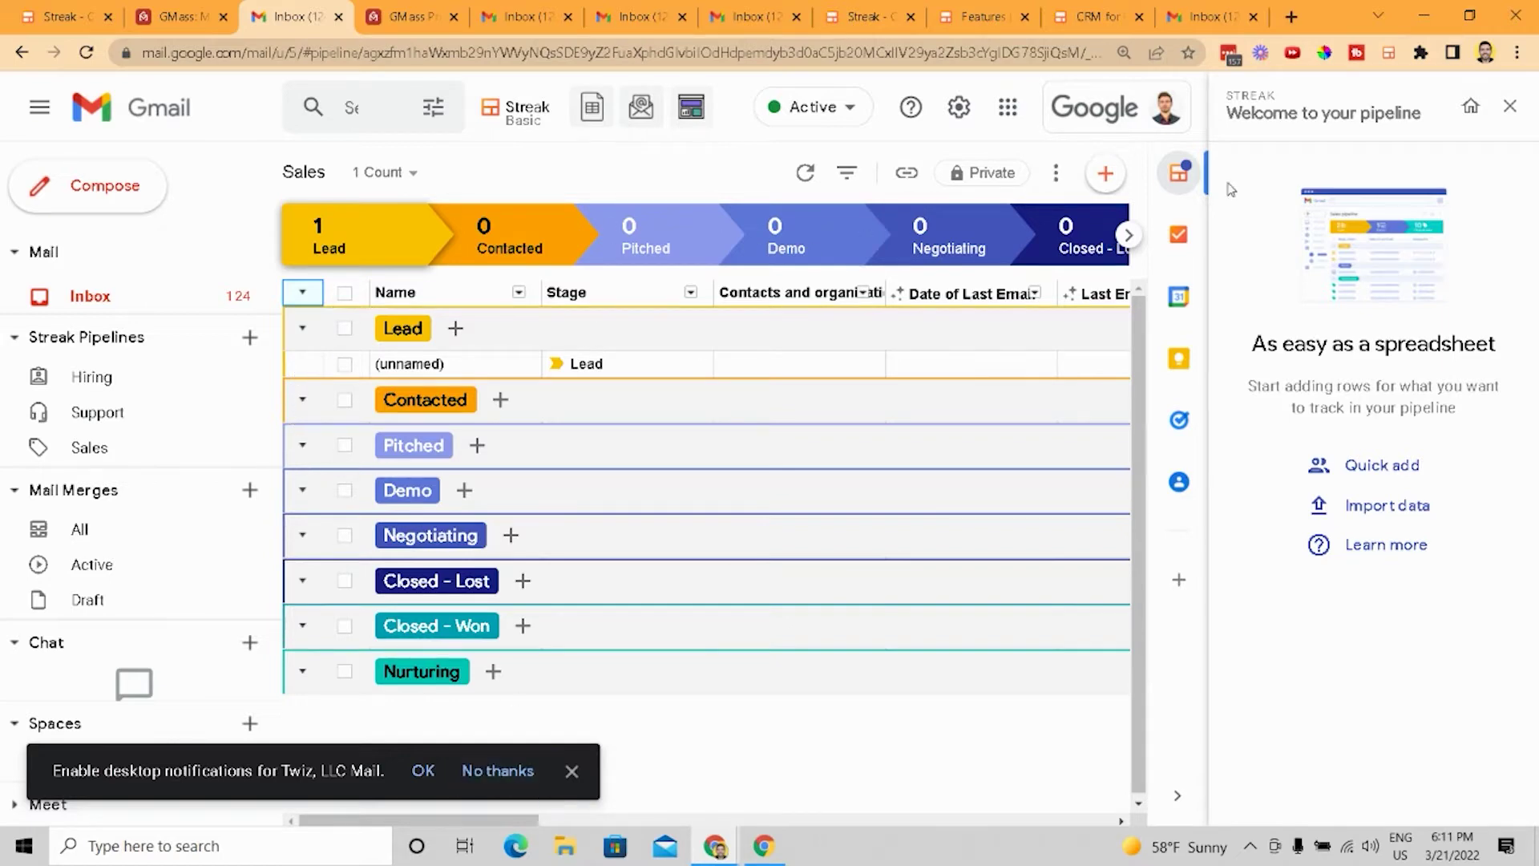
# Step: Close the pipeline welcome panel, collapse the Contacted group and preview the add-record options
pyautogui.click(1510, 106)
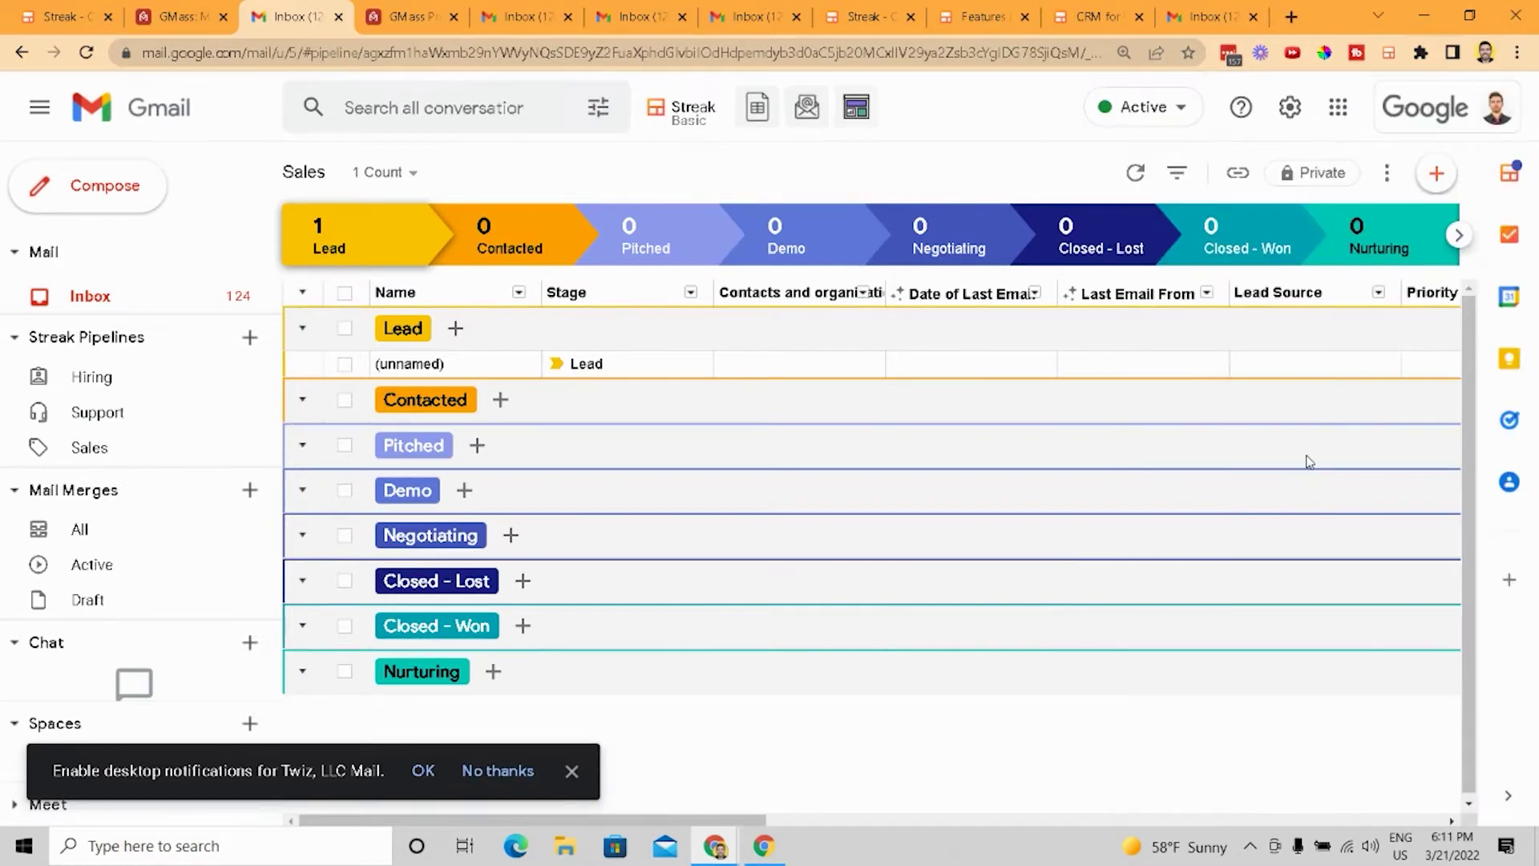
pyautogui.click(302, 328)
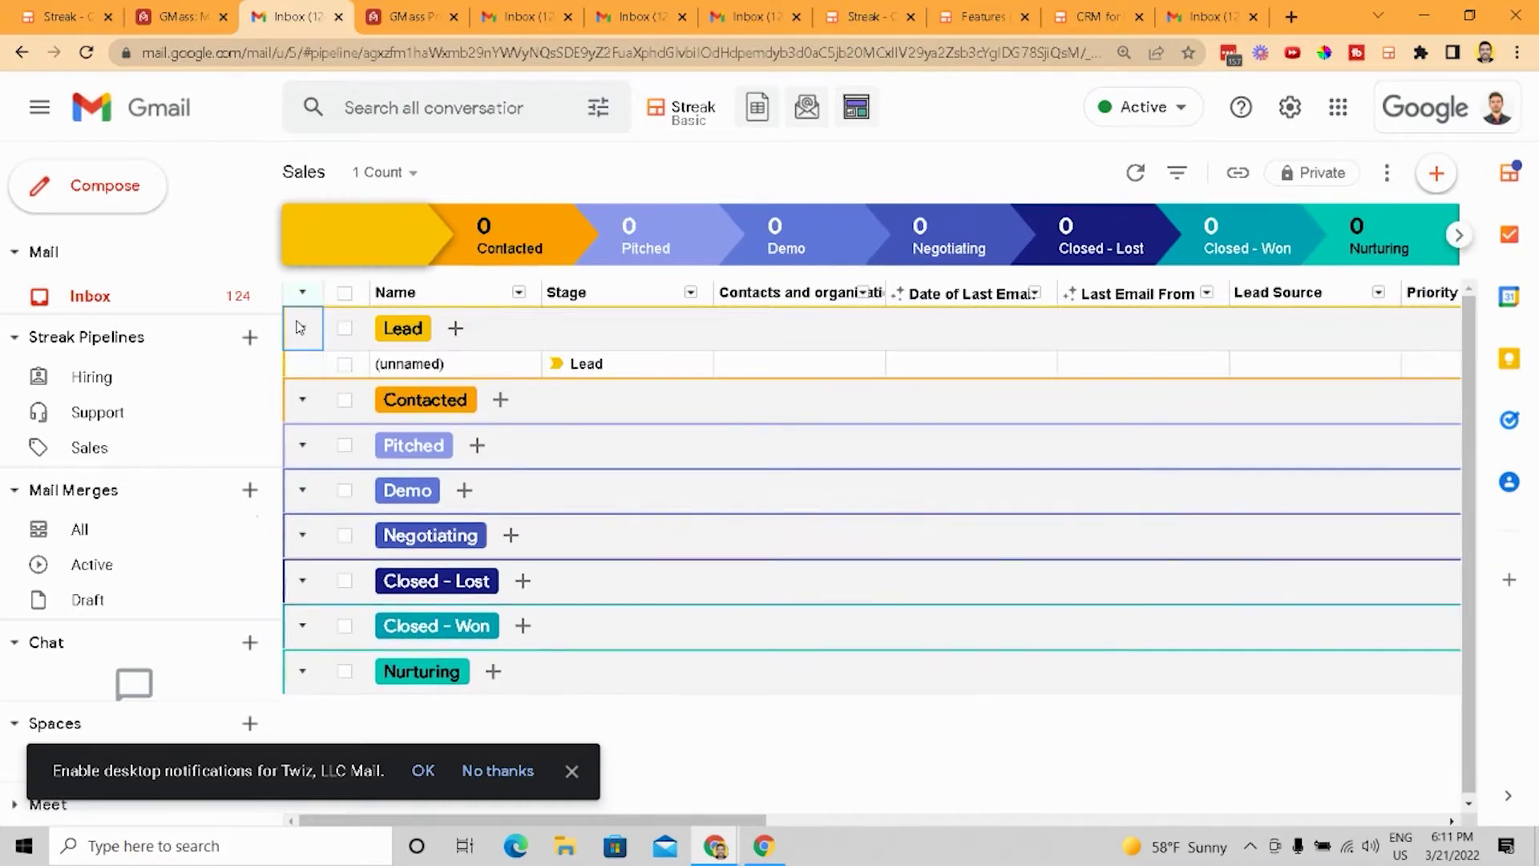
pyautogui.click(303, 405)
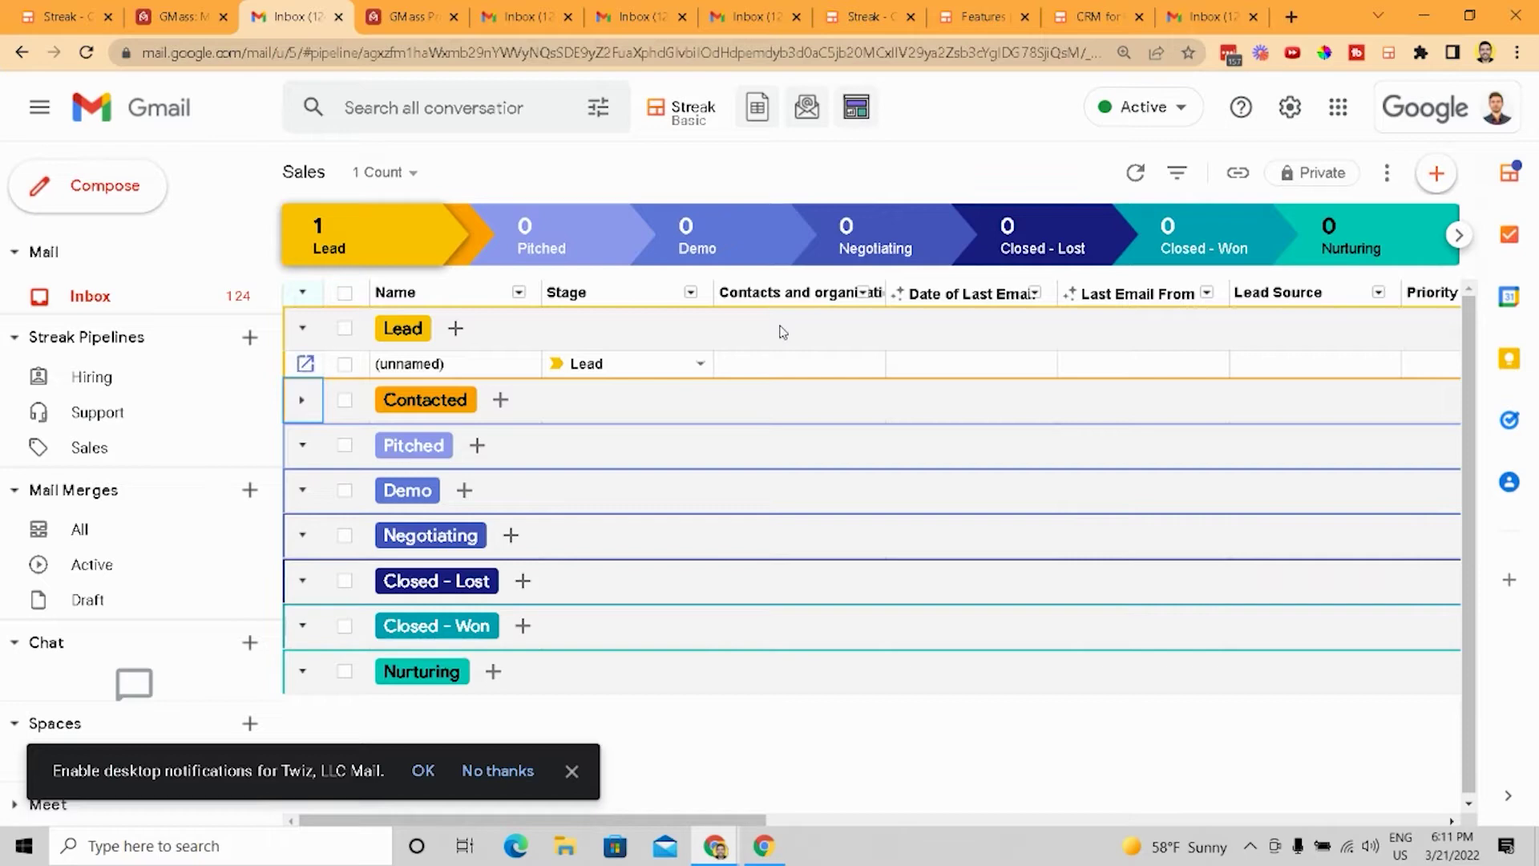
pyautogui.click(1446, 175)
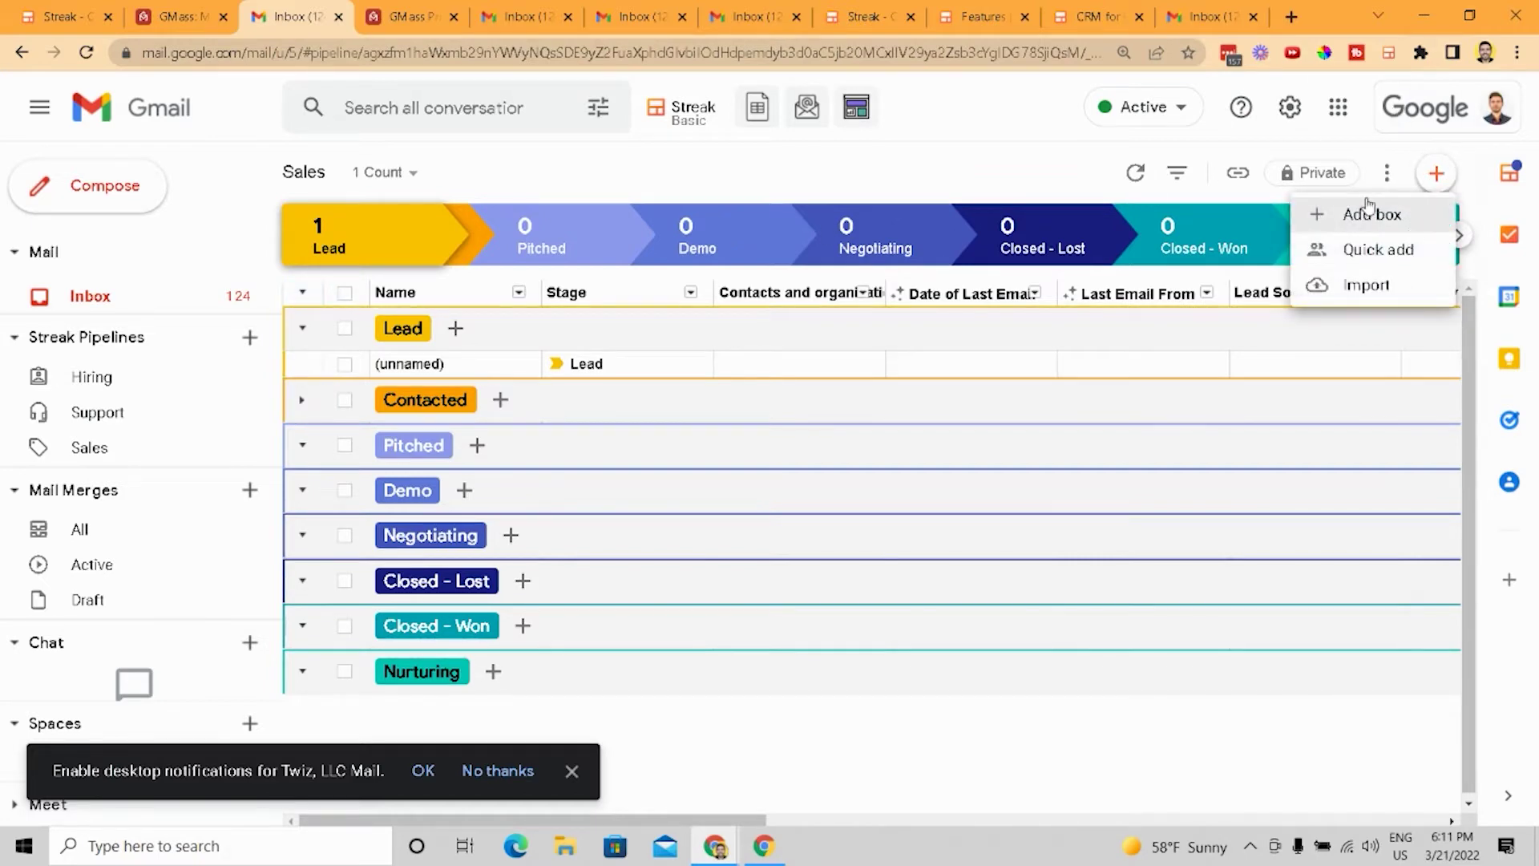
pyautogui.click(682, 185)
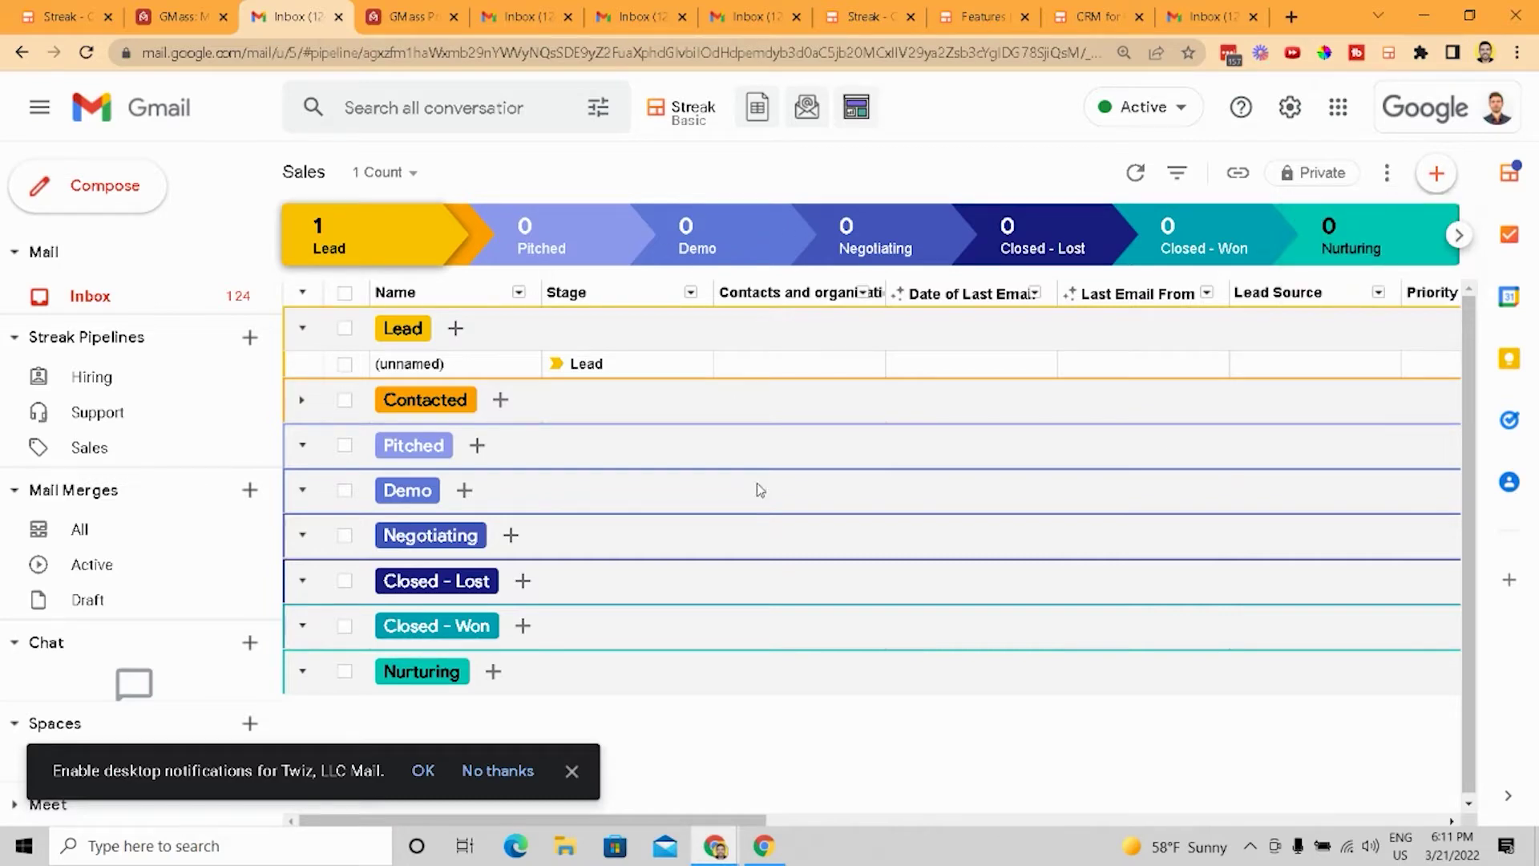
# Step: Dismiss the desktop notifications prompt, jump to the Pitched and Demo groups, then open the Hiring pipeline
pyautogui.click(571, 771)
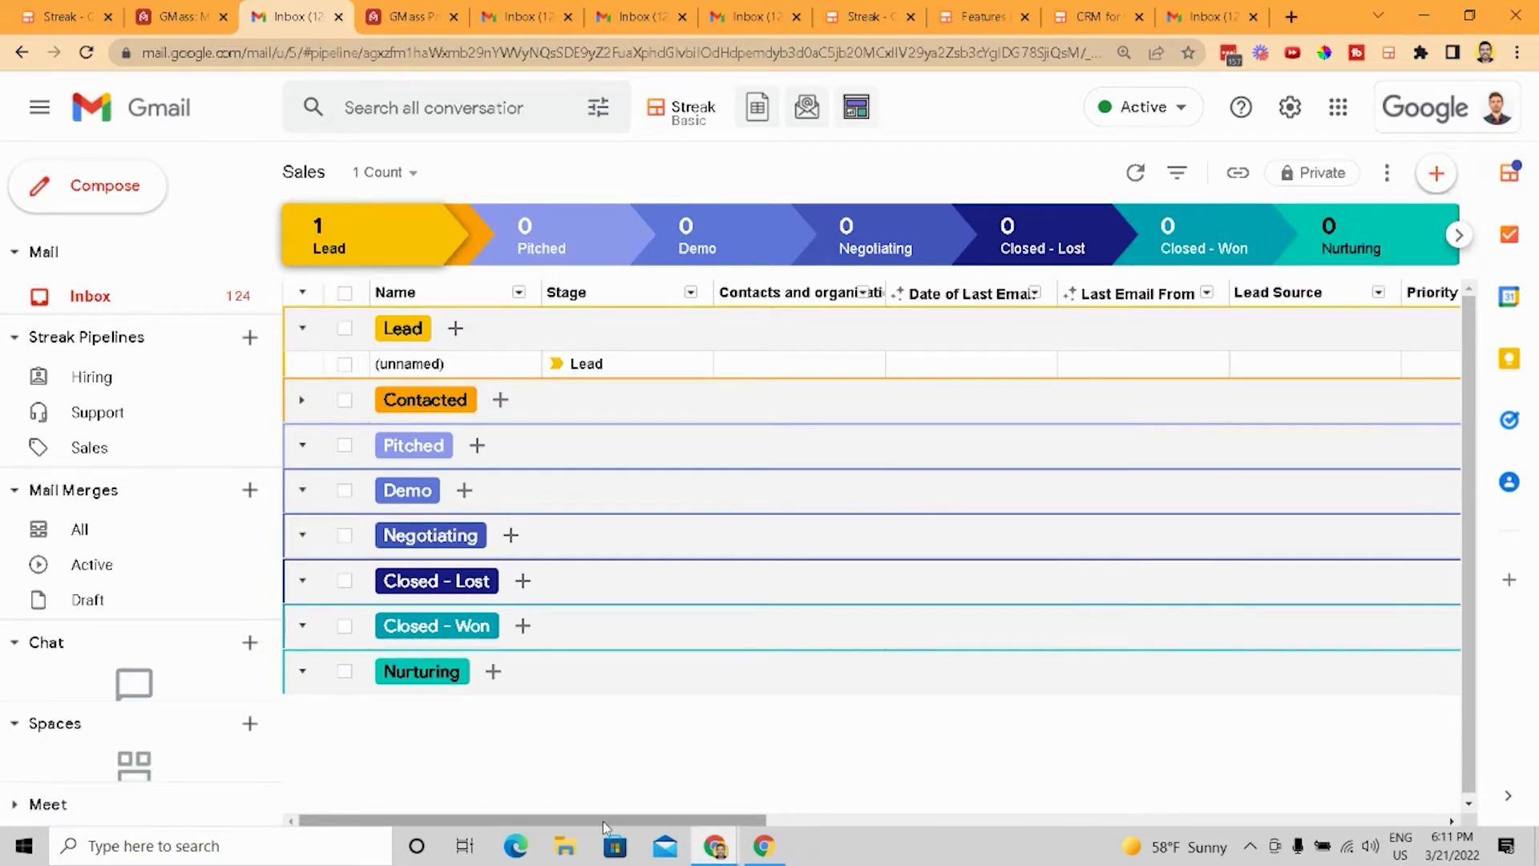
pyautogui.moveTo(607, 821); pyautogui.dragTo(487, 724)
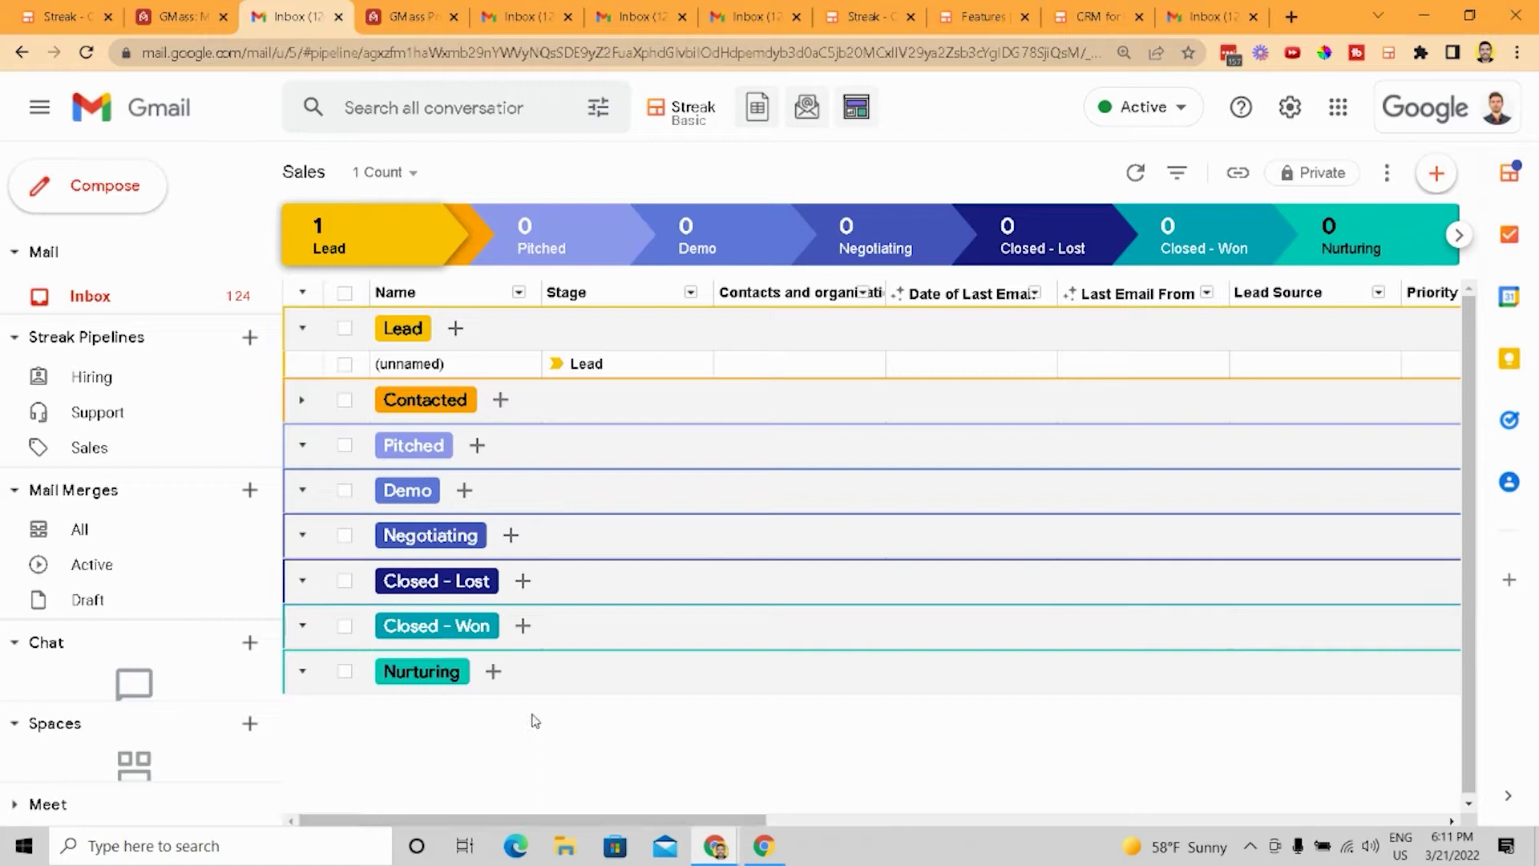
pyautogui.click(557, 241)
pyautogui.click(715, 250)
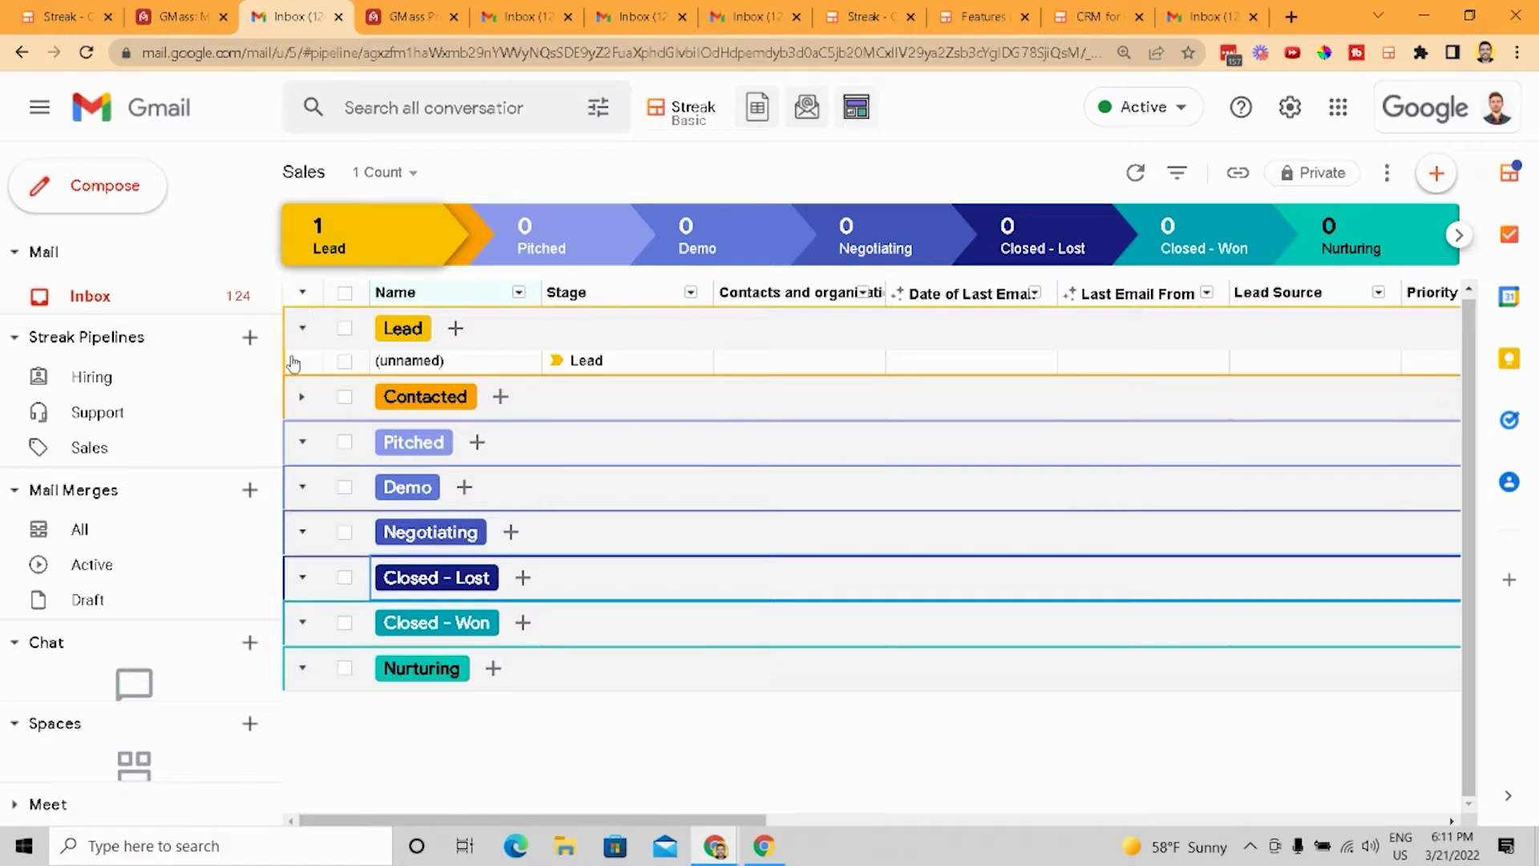
pyautogui.click(151, 377)
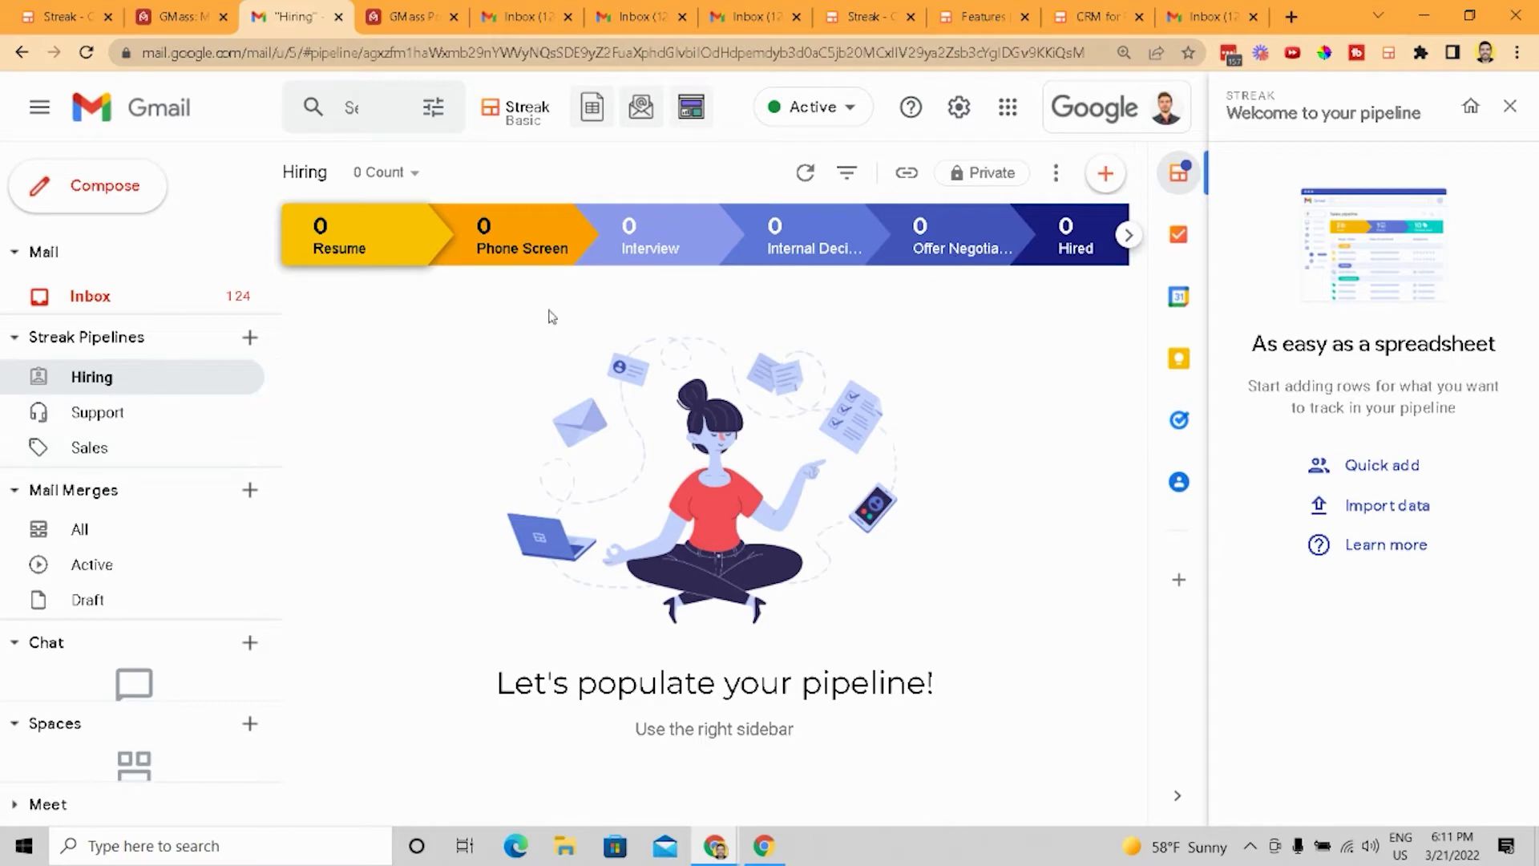
# Step: Open the Support pipeline and preview quick-adding contacts from recent mail
pyautogui.click(1507, 113)
pyautogui.click(100, 425)
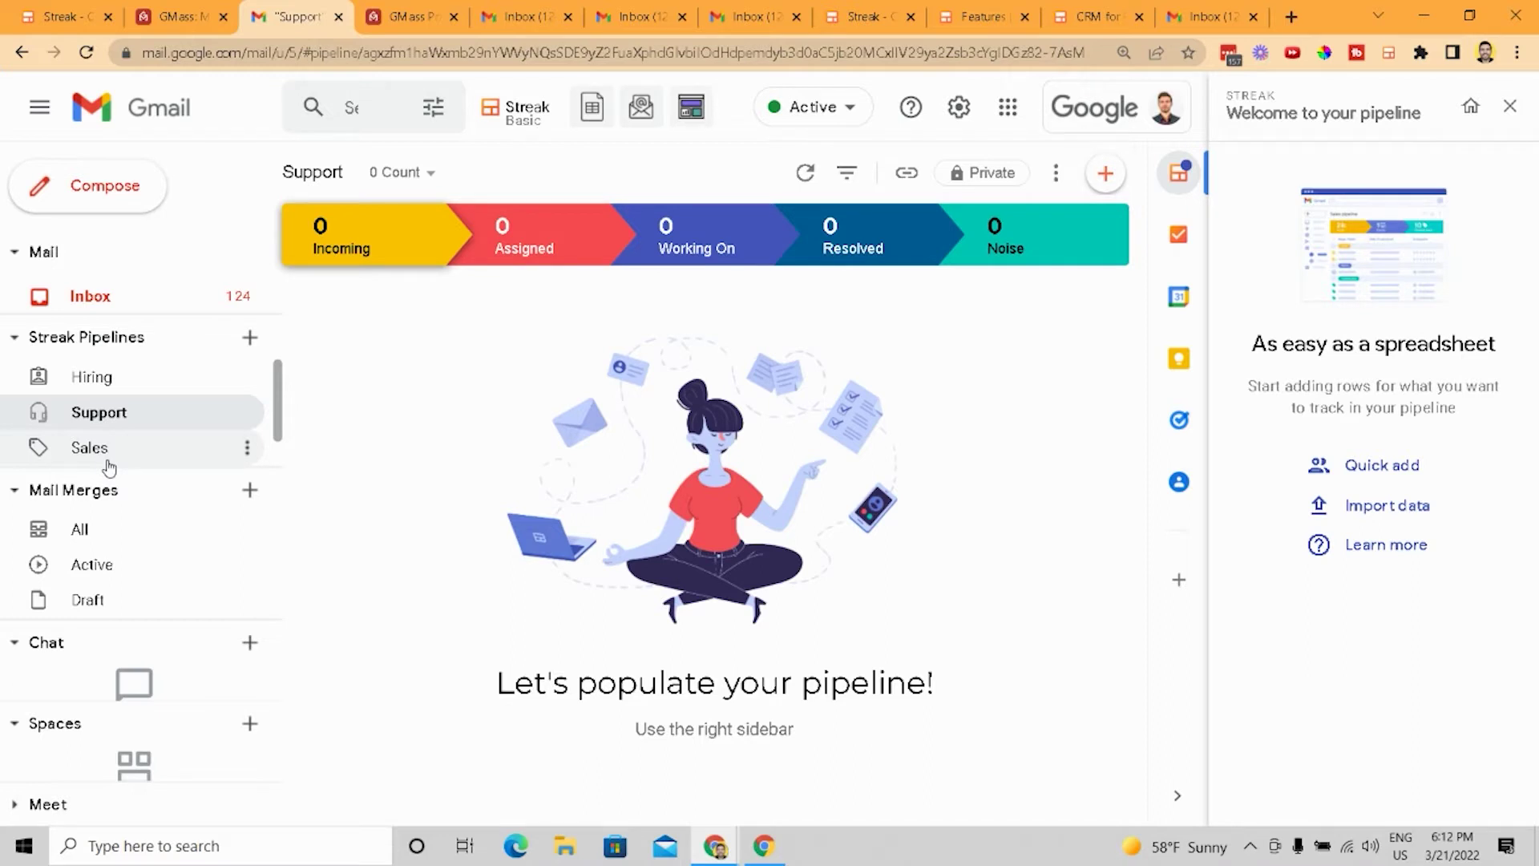
pyautogui.click(1411, 465)
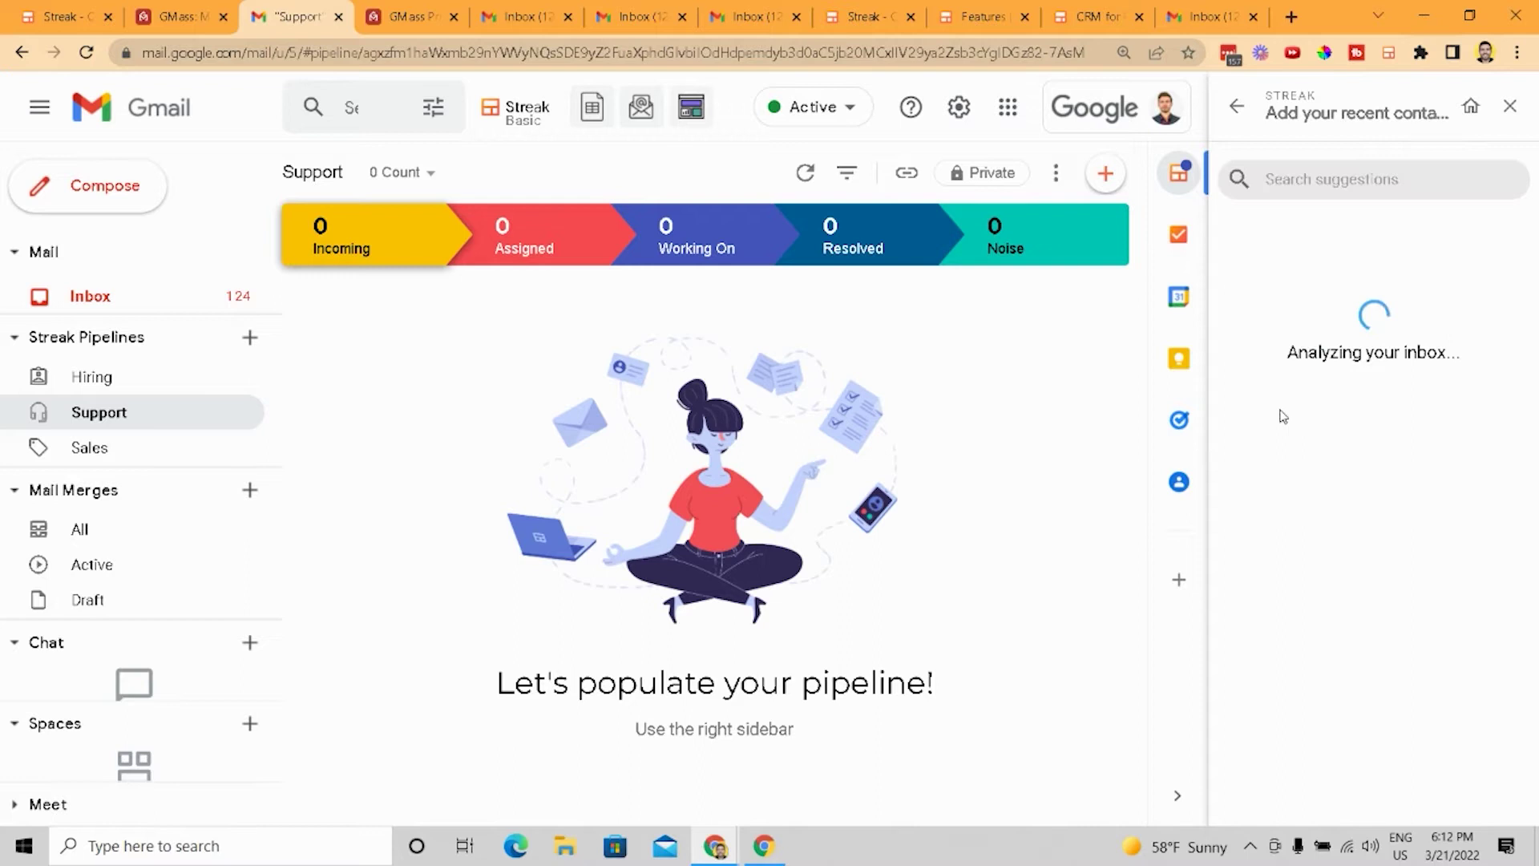
pyautogui.click(1241, 107)
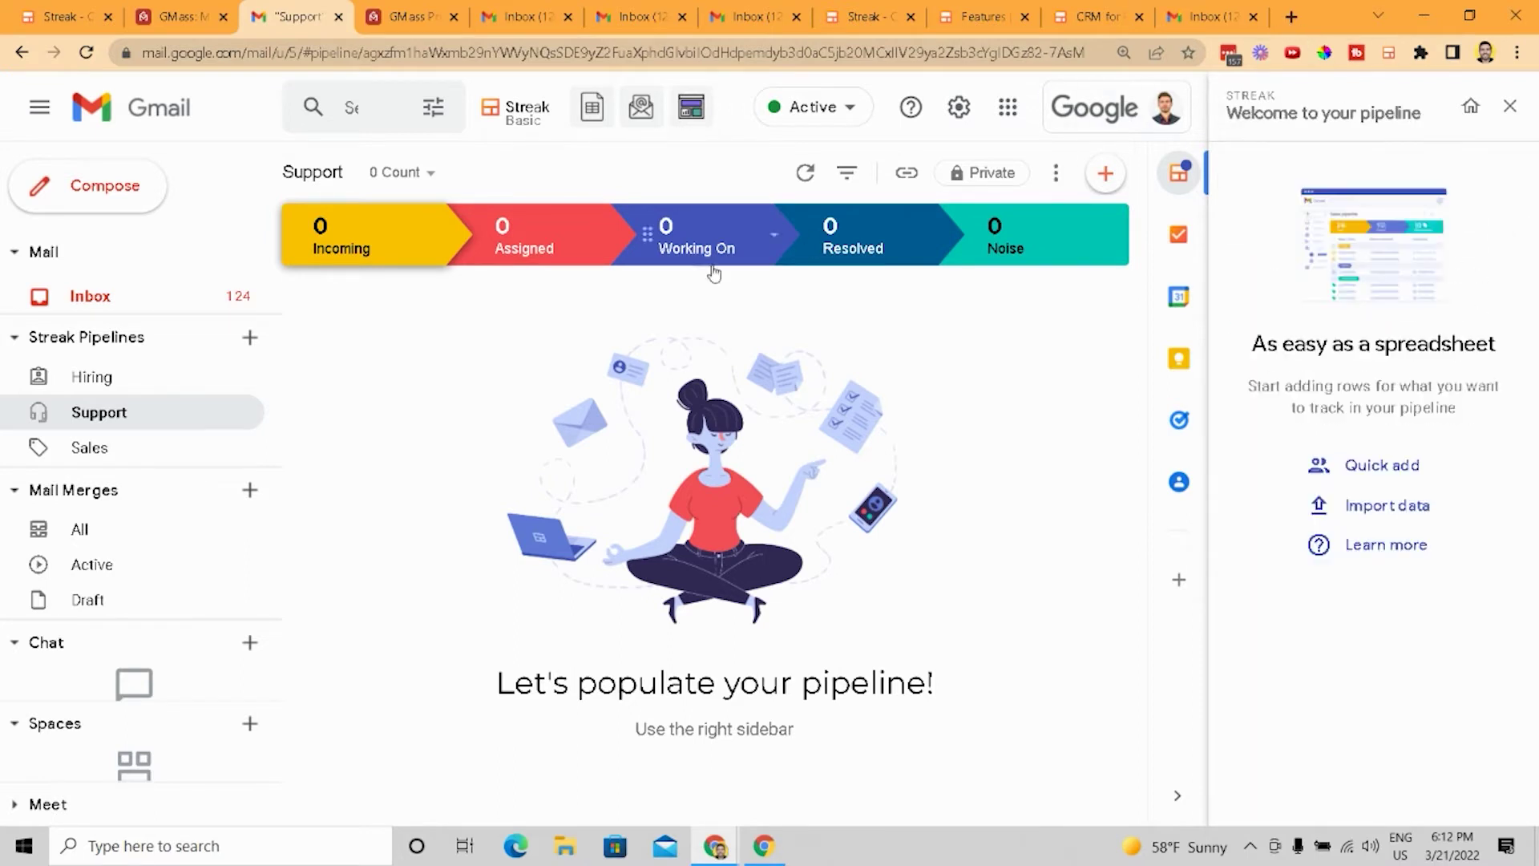
# Step: Revisit the Sales pipeline, then open Hiring with its welcome panel closed
pyautogui.click(186, 457)
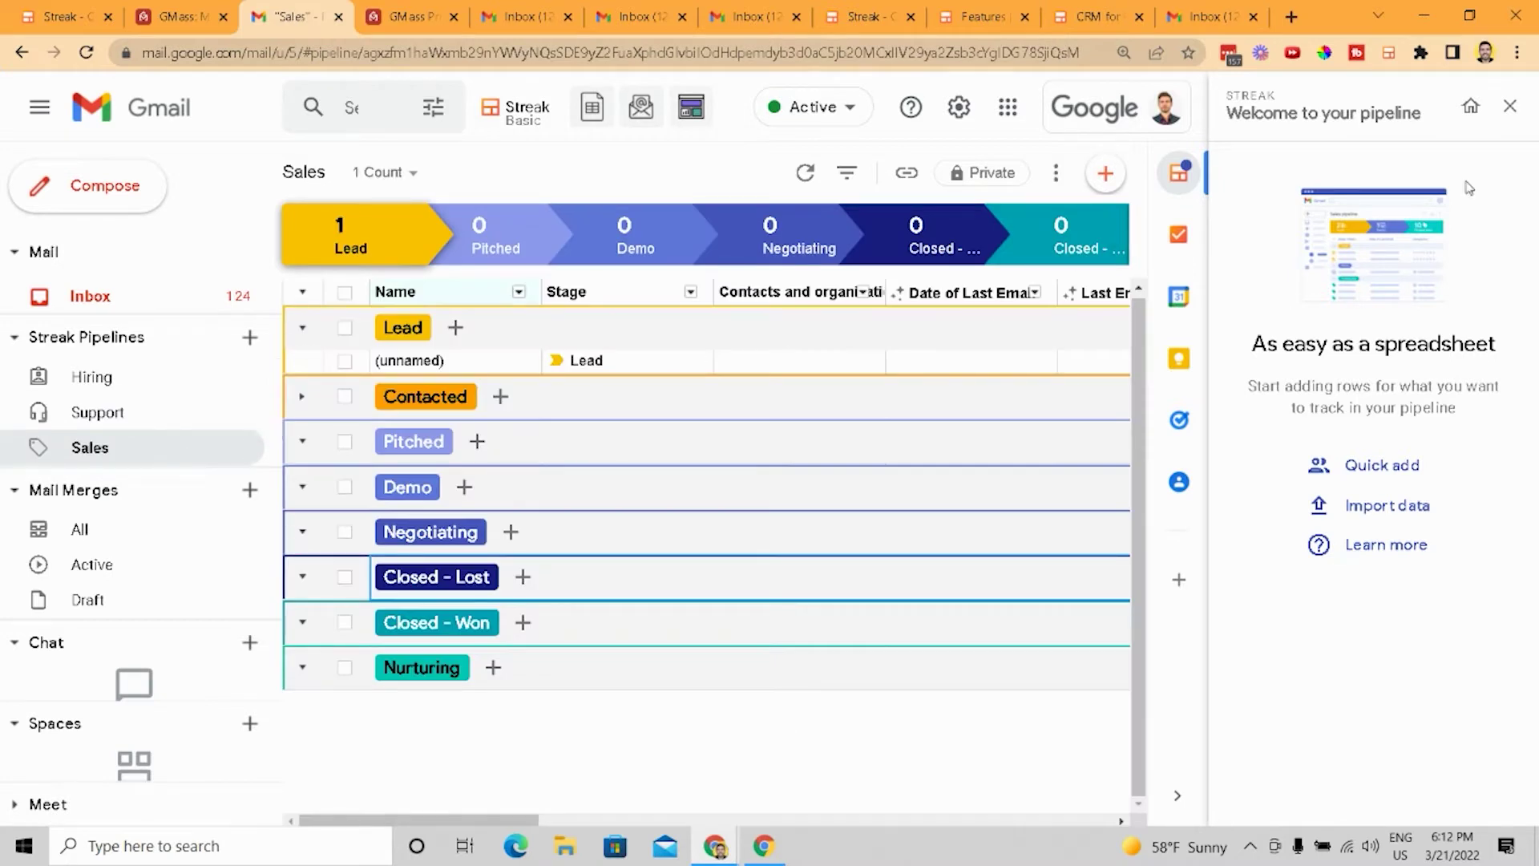
pyautogui.click(1510, 106)
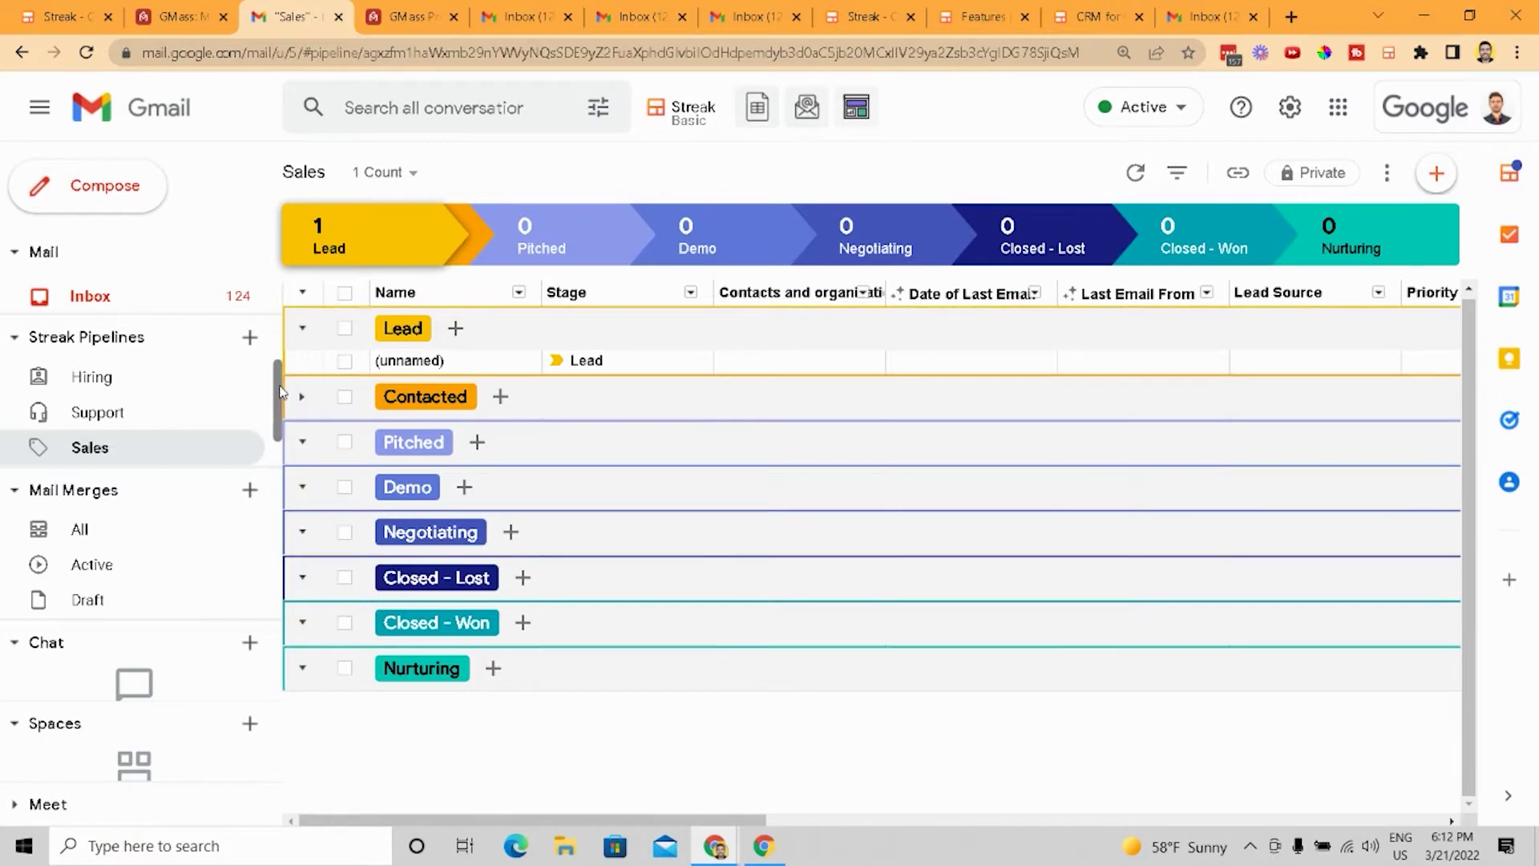
pyautogui.click(139, 393)
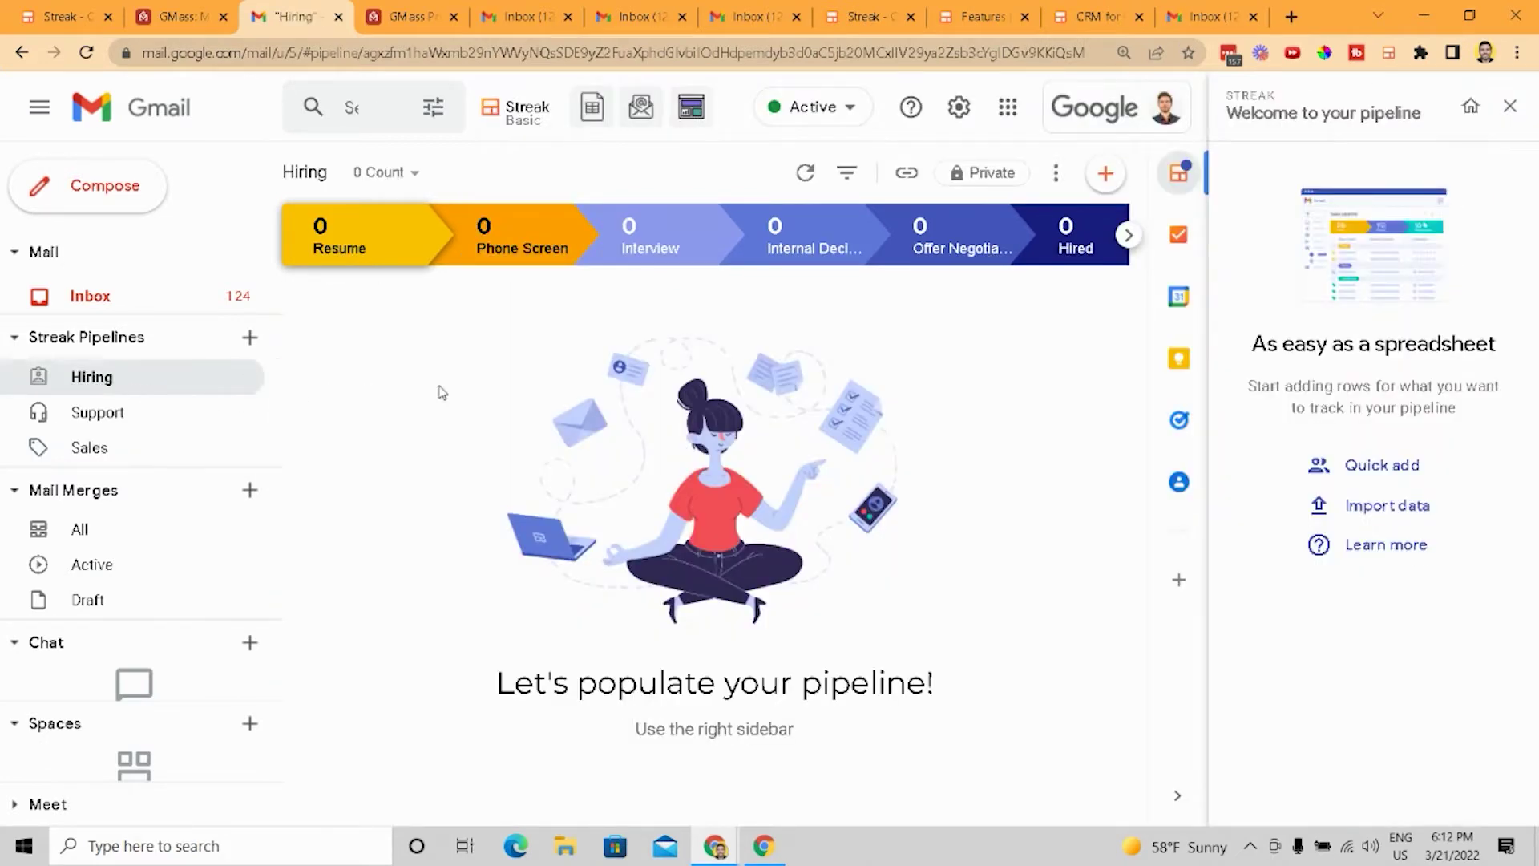
pyautogui.click(1510, 105)
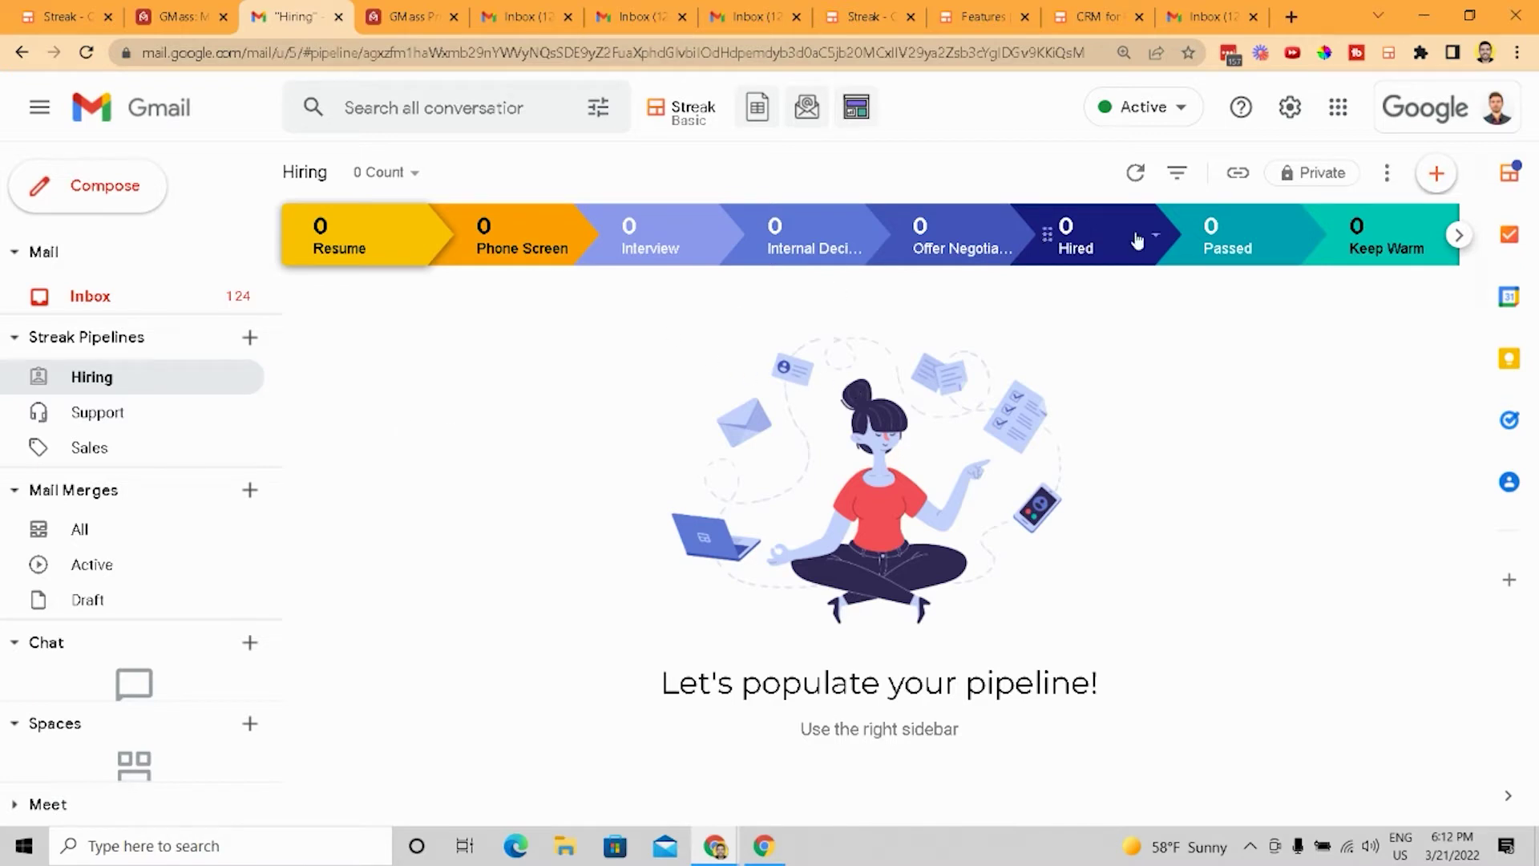
# Step: Preview Shared and Advanced sharing for the Hiring pipeline without saving, then show its options menu
pyautogui.click(1304, 178)
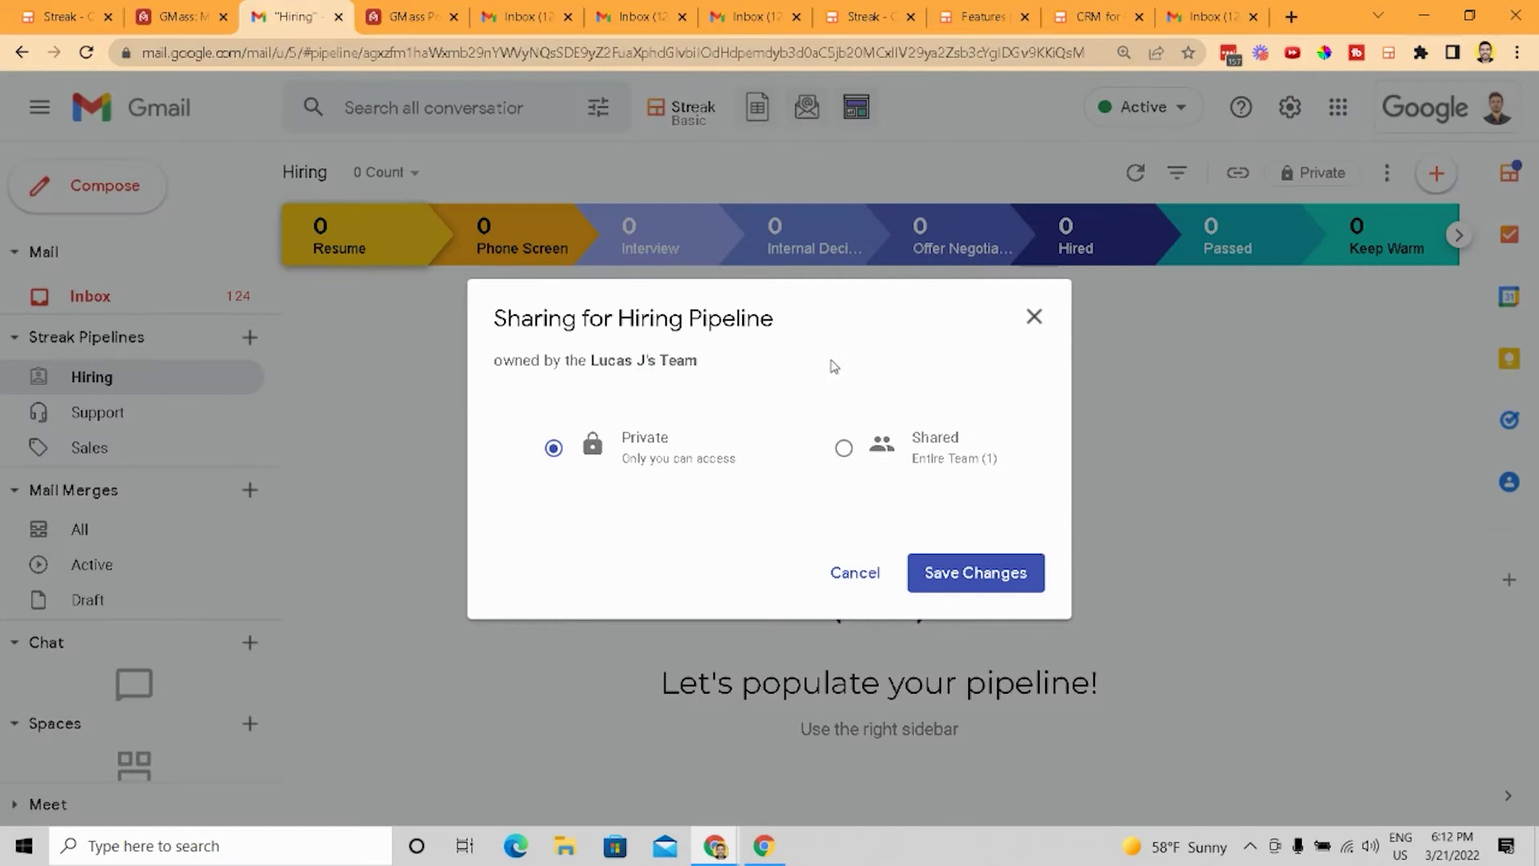
pyautogui.click(844, 447)
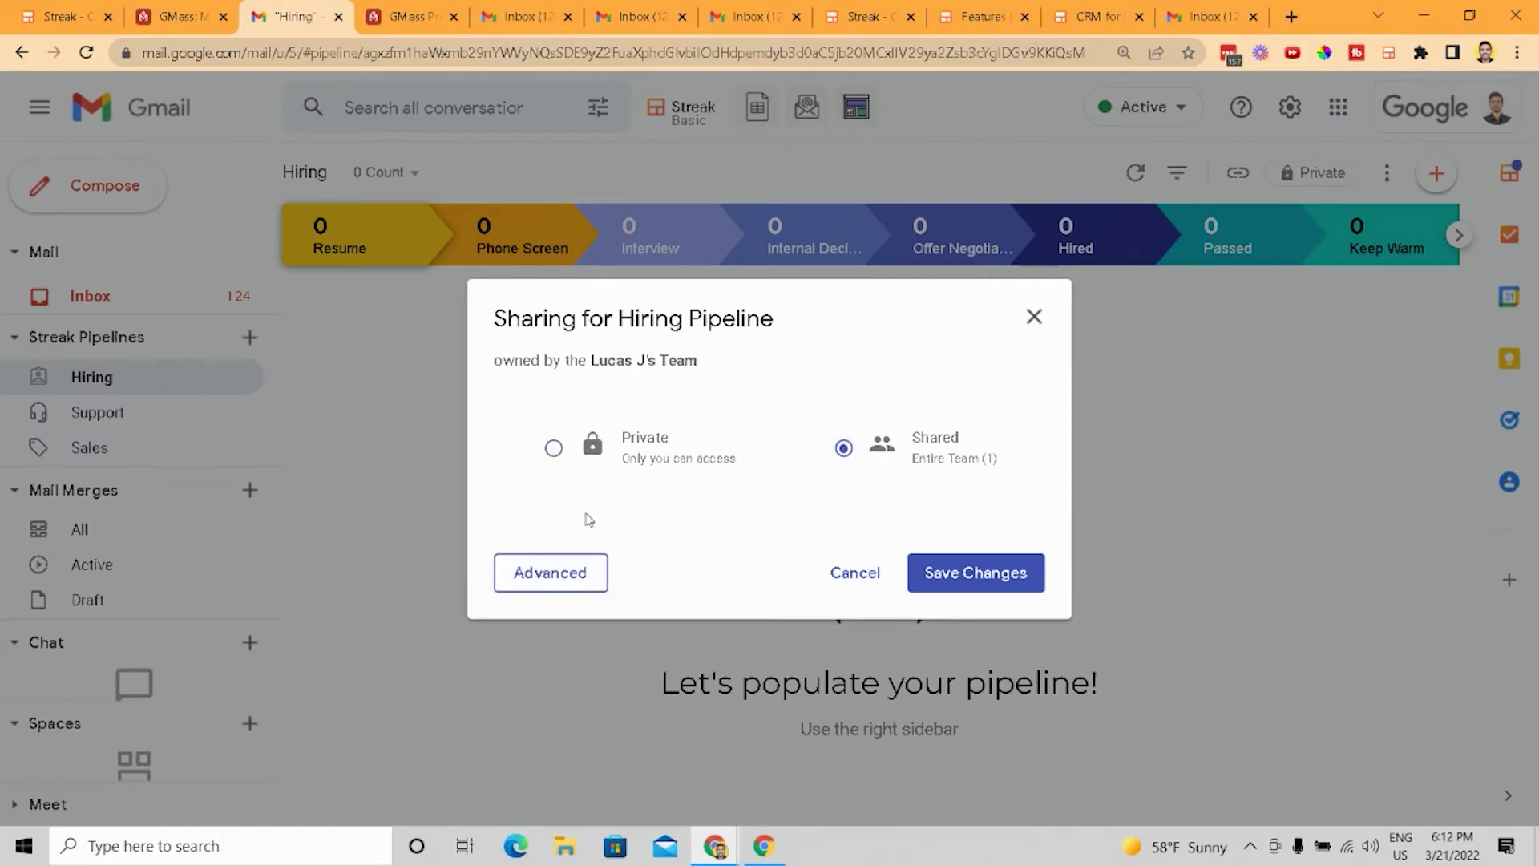
pyautogui.click(533, 571)
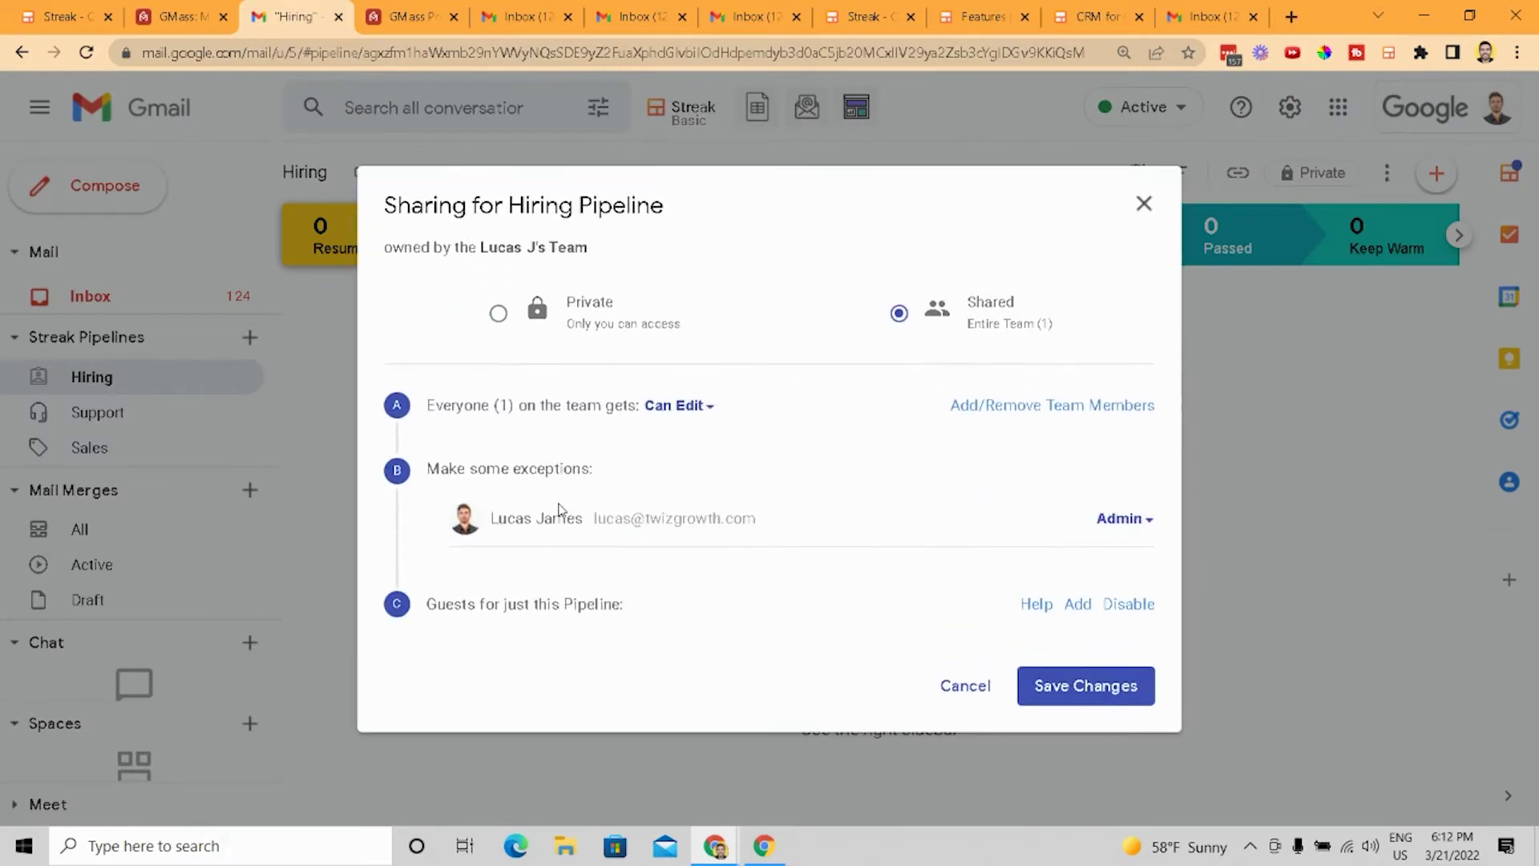
pyautogui.click(1144, 203)
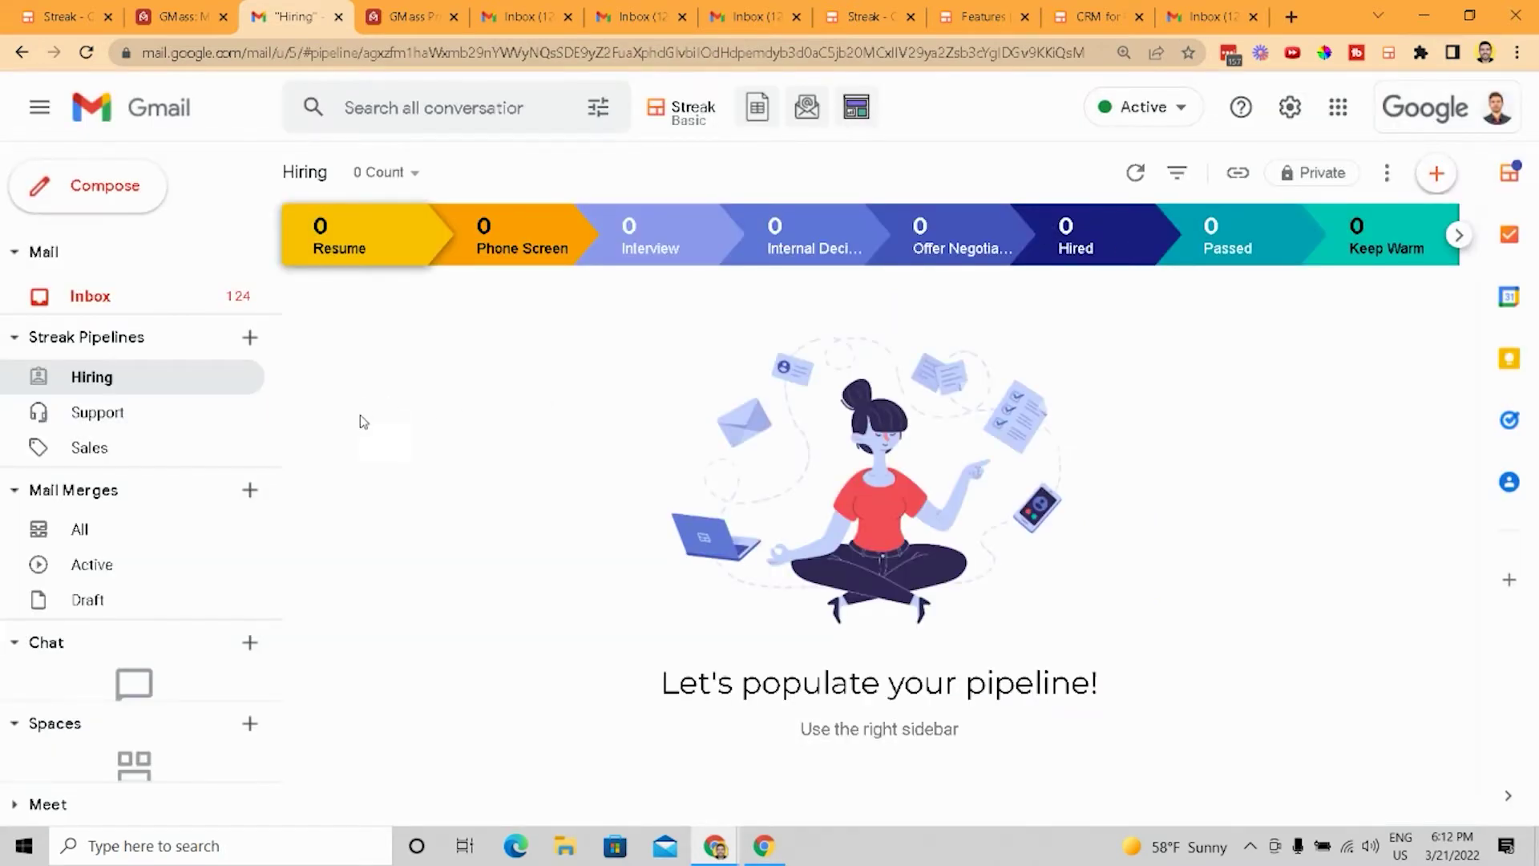
pyautogui.click(1386, 179)
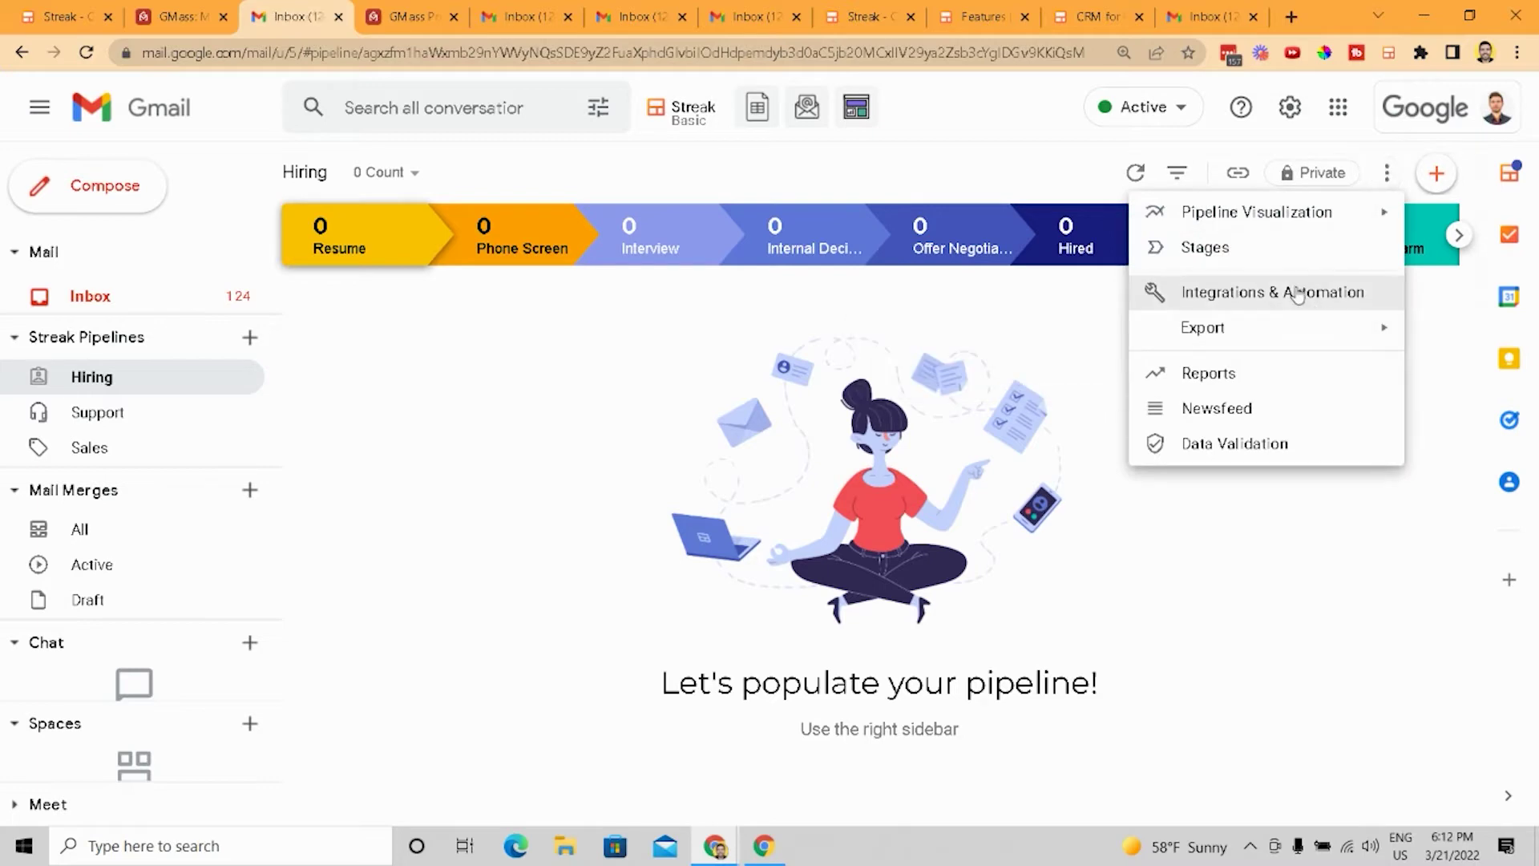
# Step: Browse the Get notified integrations under Integrations & Automation and return to the integrations list
pyautogui.click(1298, 297)
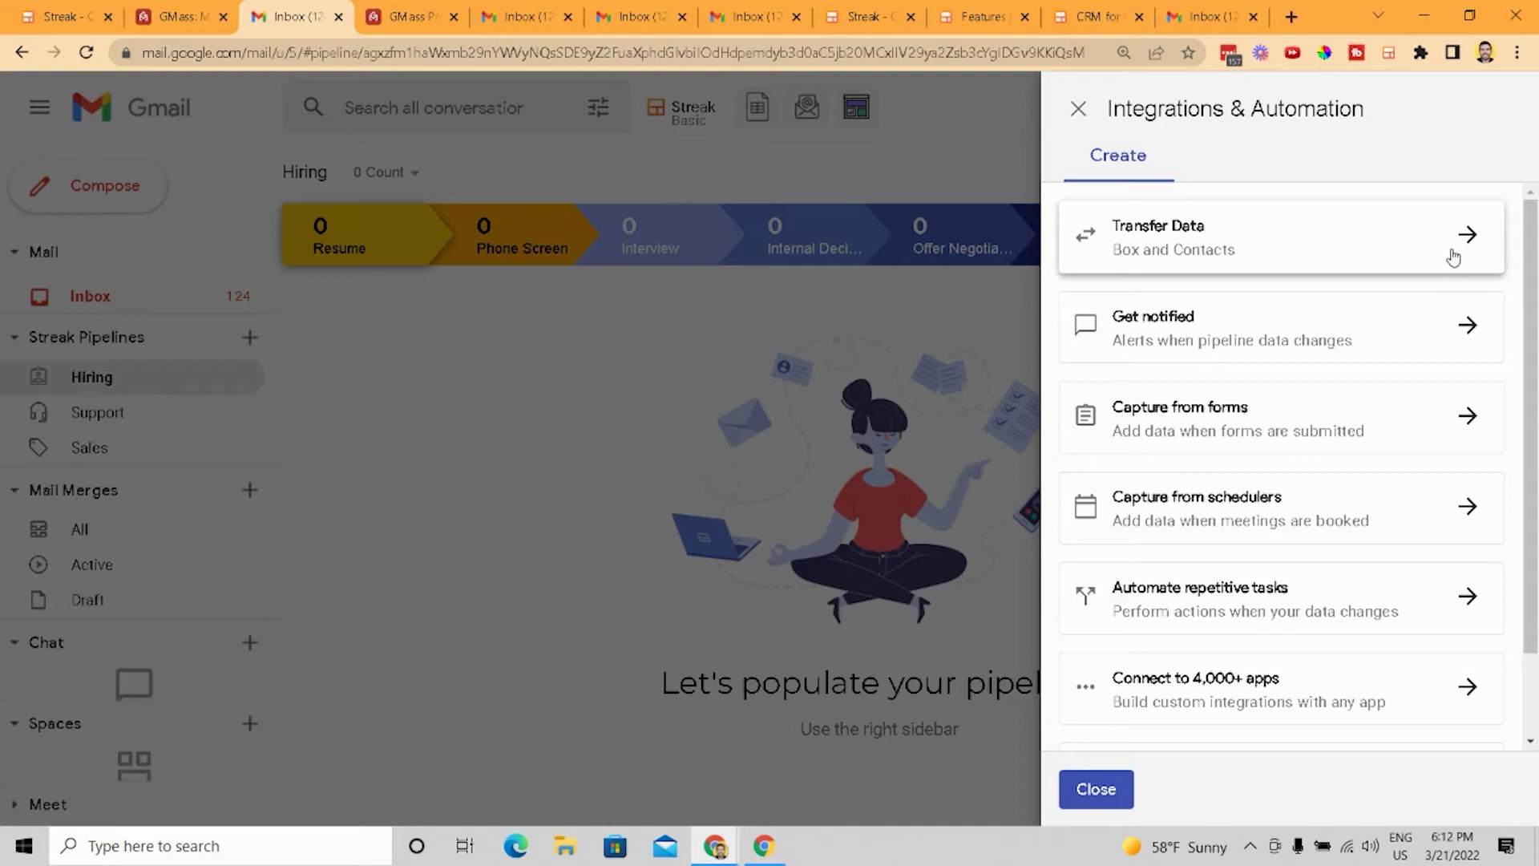
pyautogui.click(1453, 323)
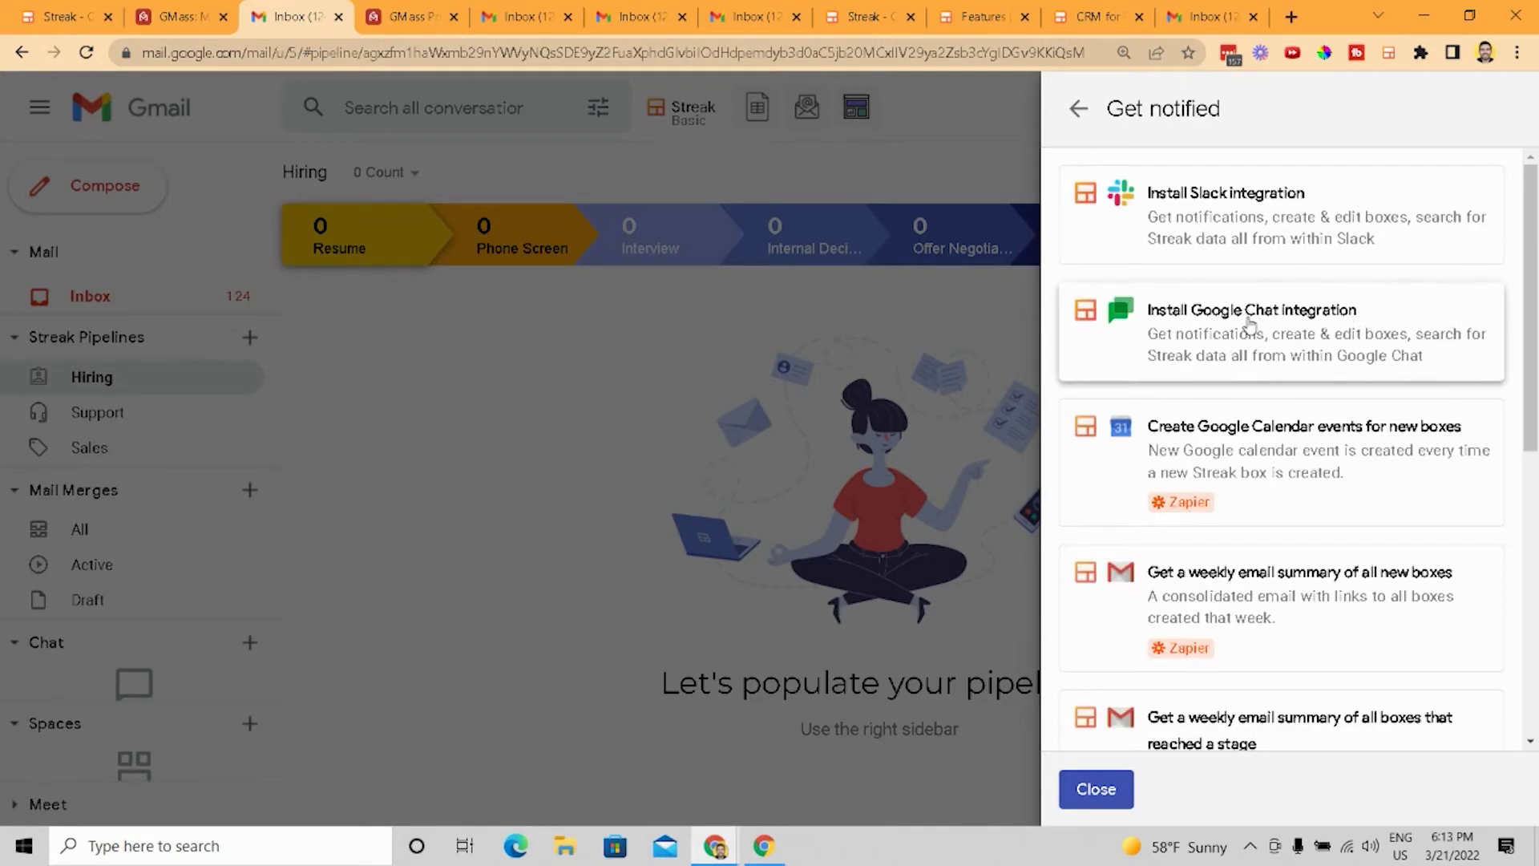
pyautogui.scroll(-5, 1257, 402)
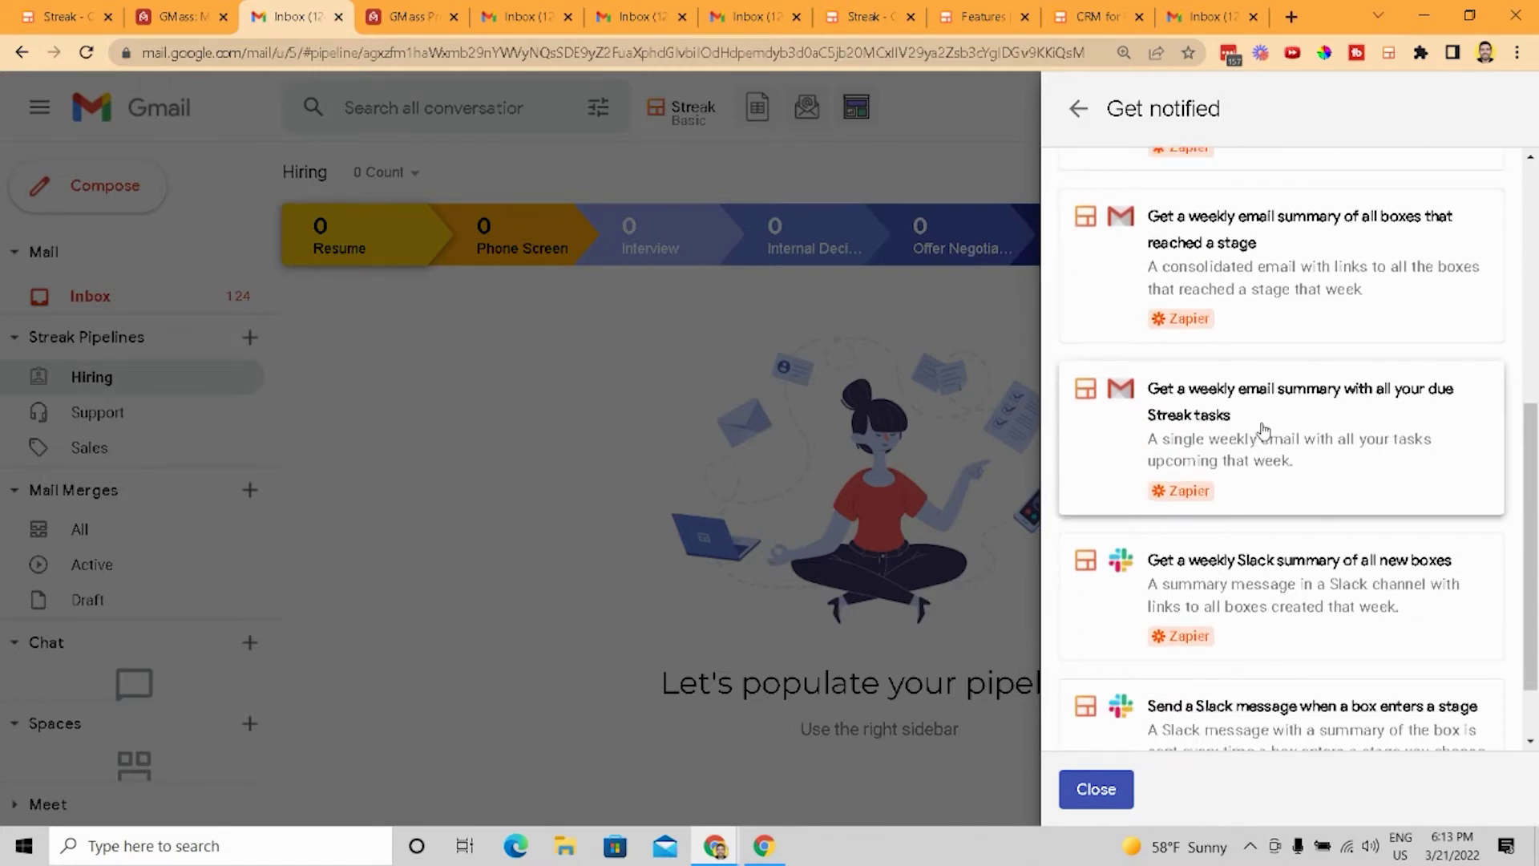
pyautogui.scroll(-1, 1266, 489)
pyautogui.scroll(6, 1268, 514)
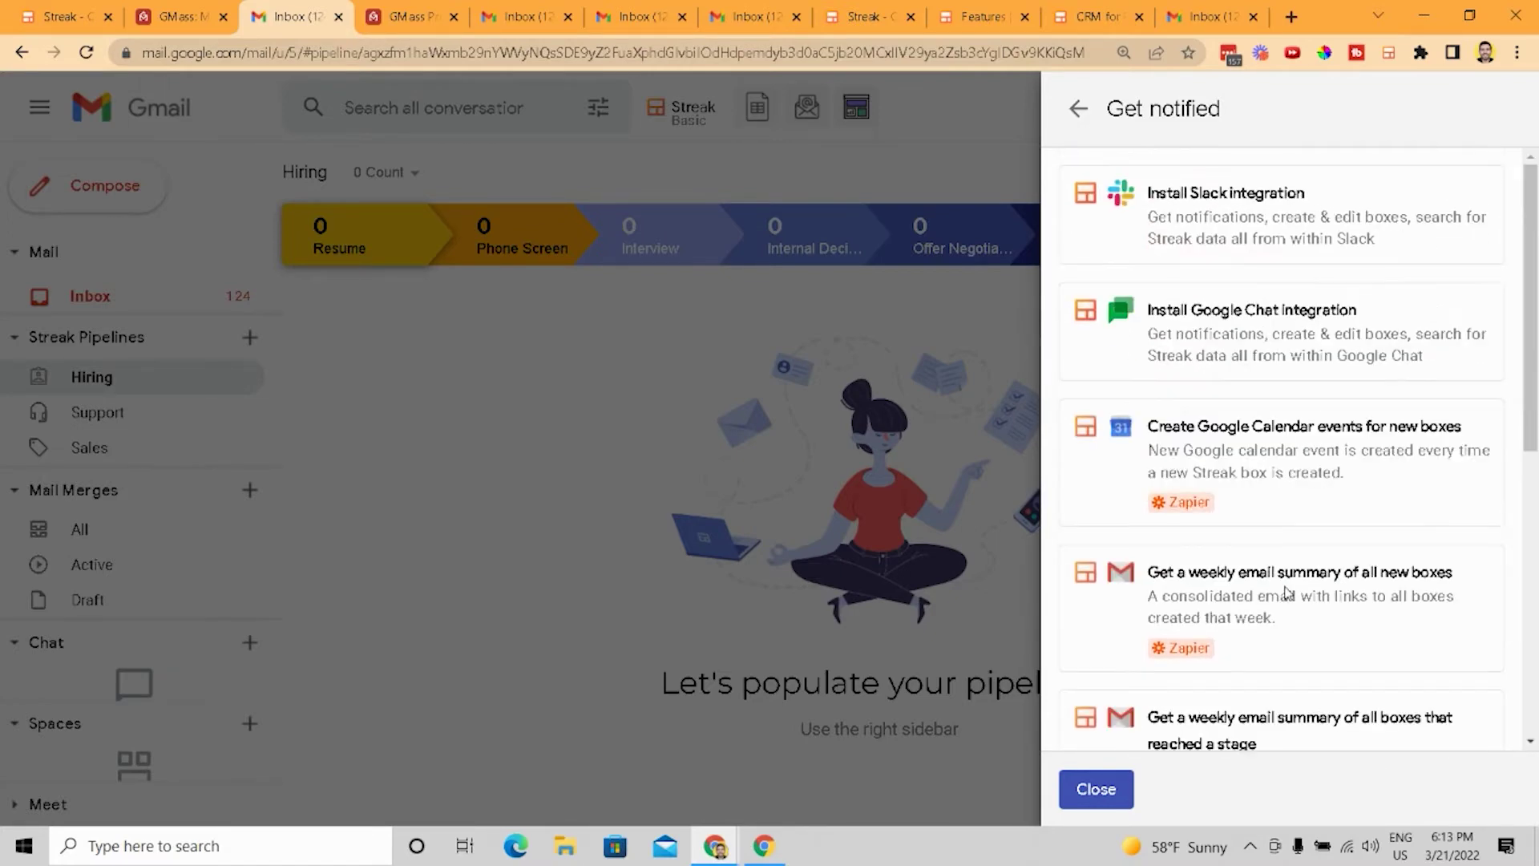
pyautogui.scroll(-6, 1266, 513)
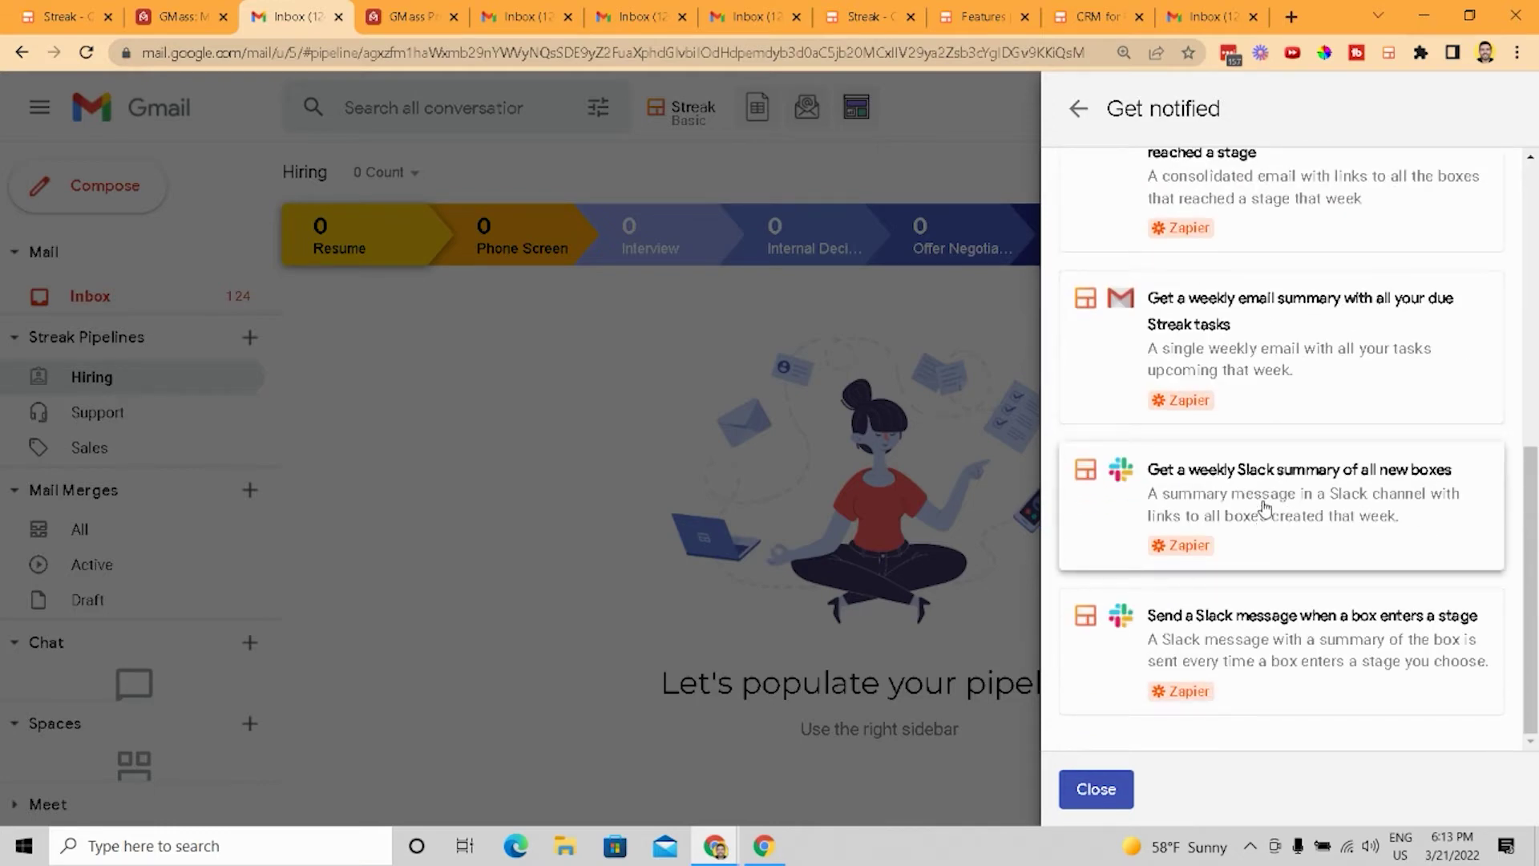
pyautogui.scroll(6, 1267, 507)
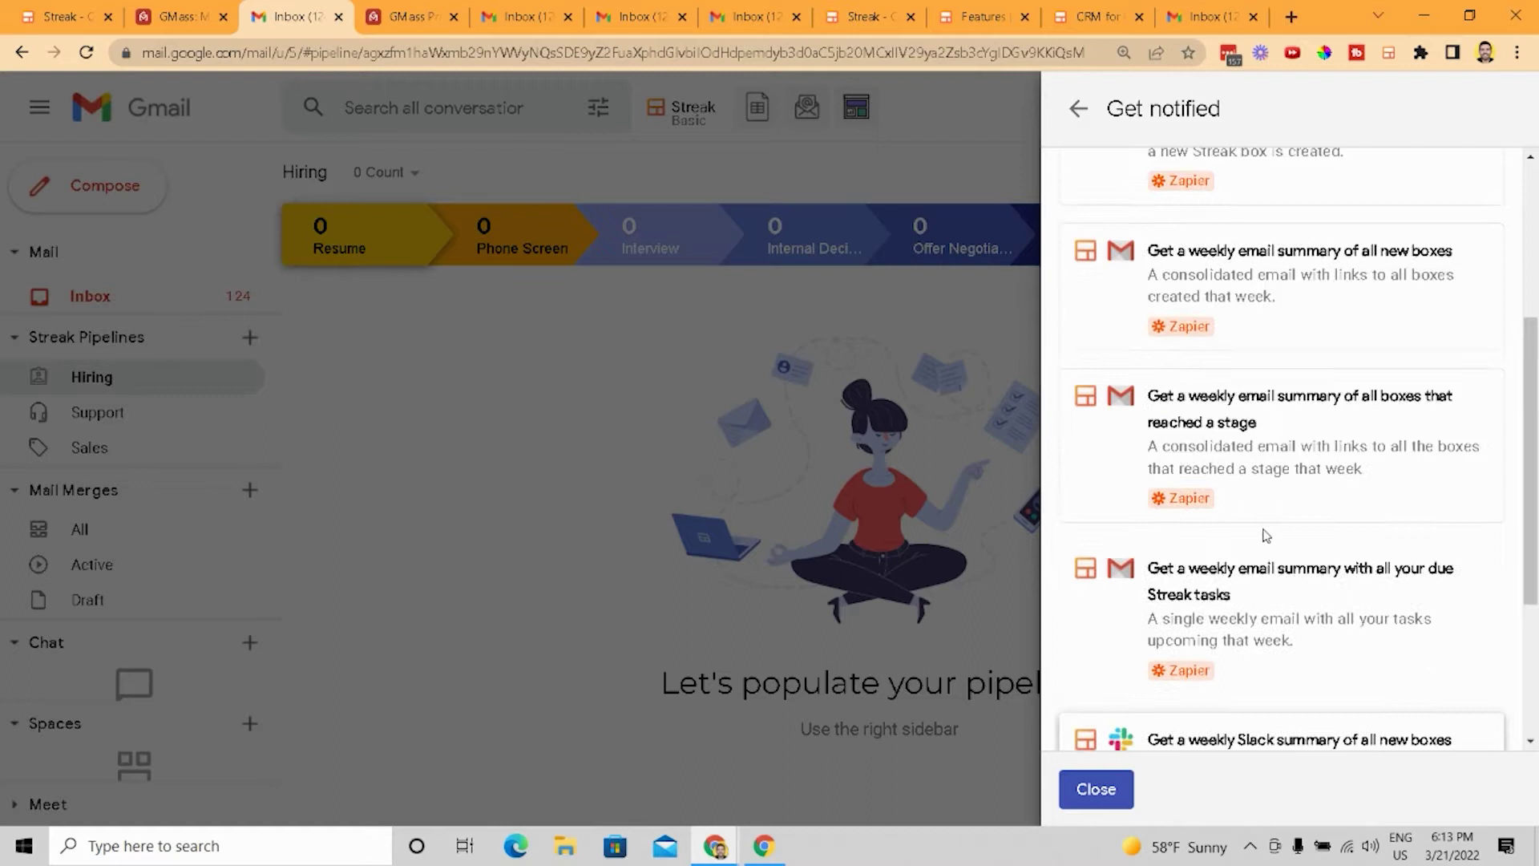
pyautogui.click(1066, 112)
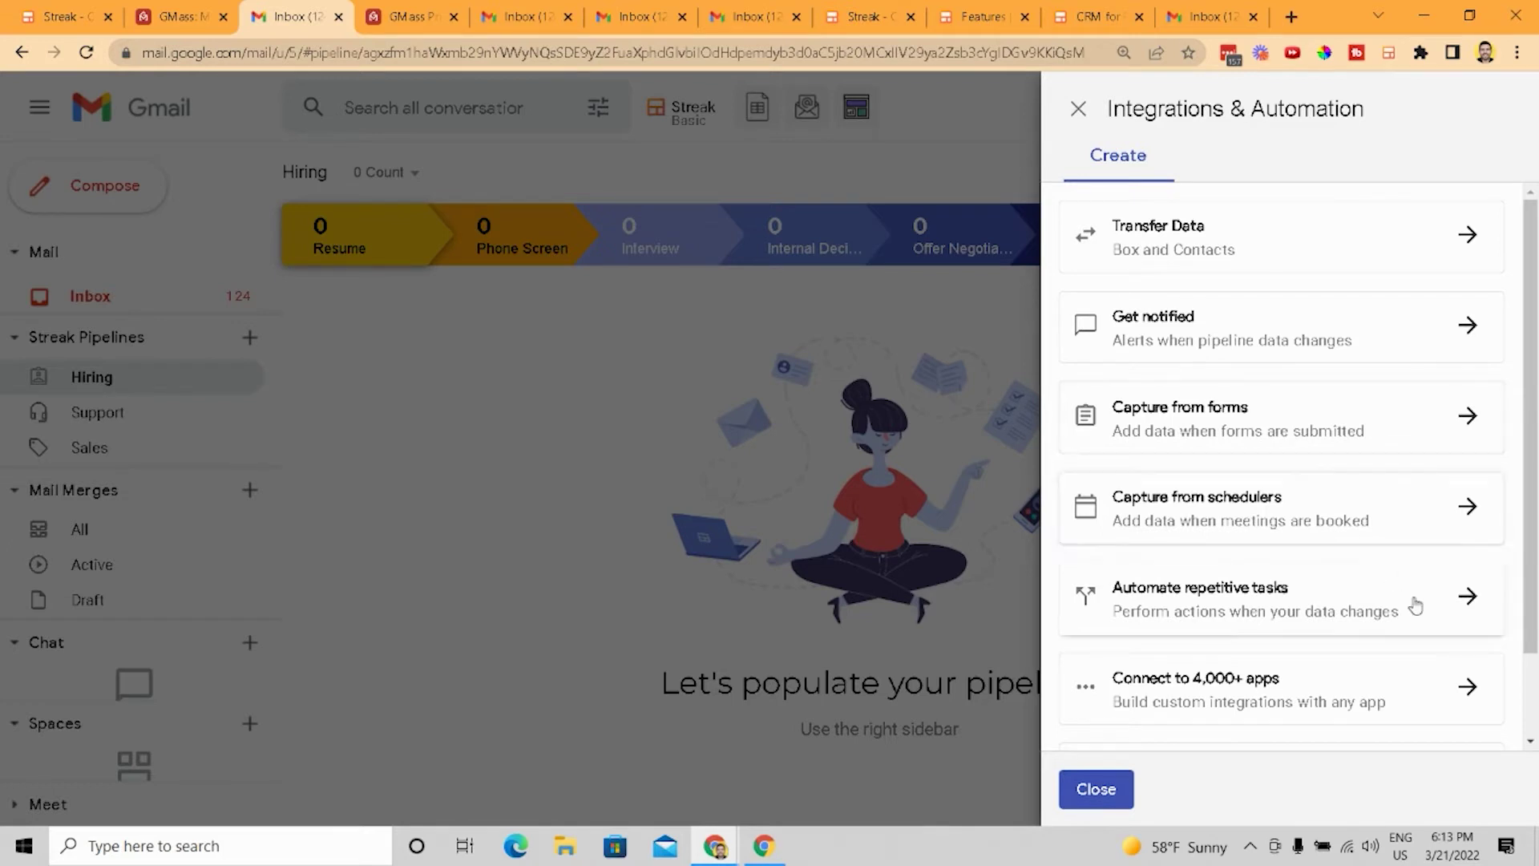
# Step: Browse the 'Connect to 4,000+ apps' options and return to the integrations list
pyautogui.click(1285, 717)
pyautogui.scroll(-10, 1293, 384)
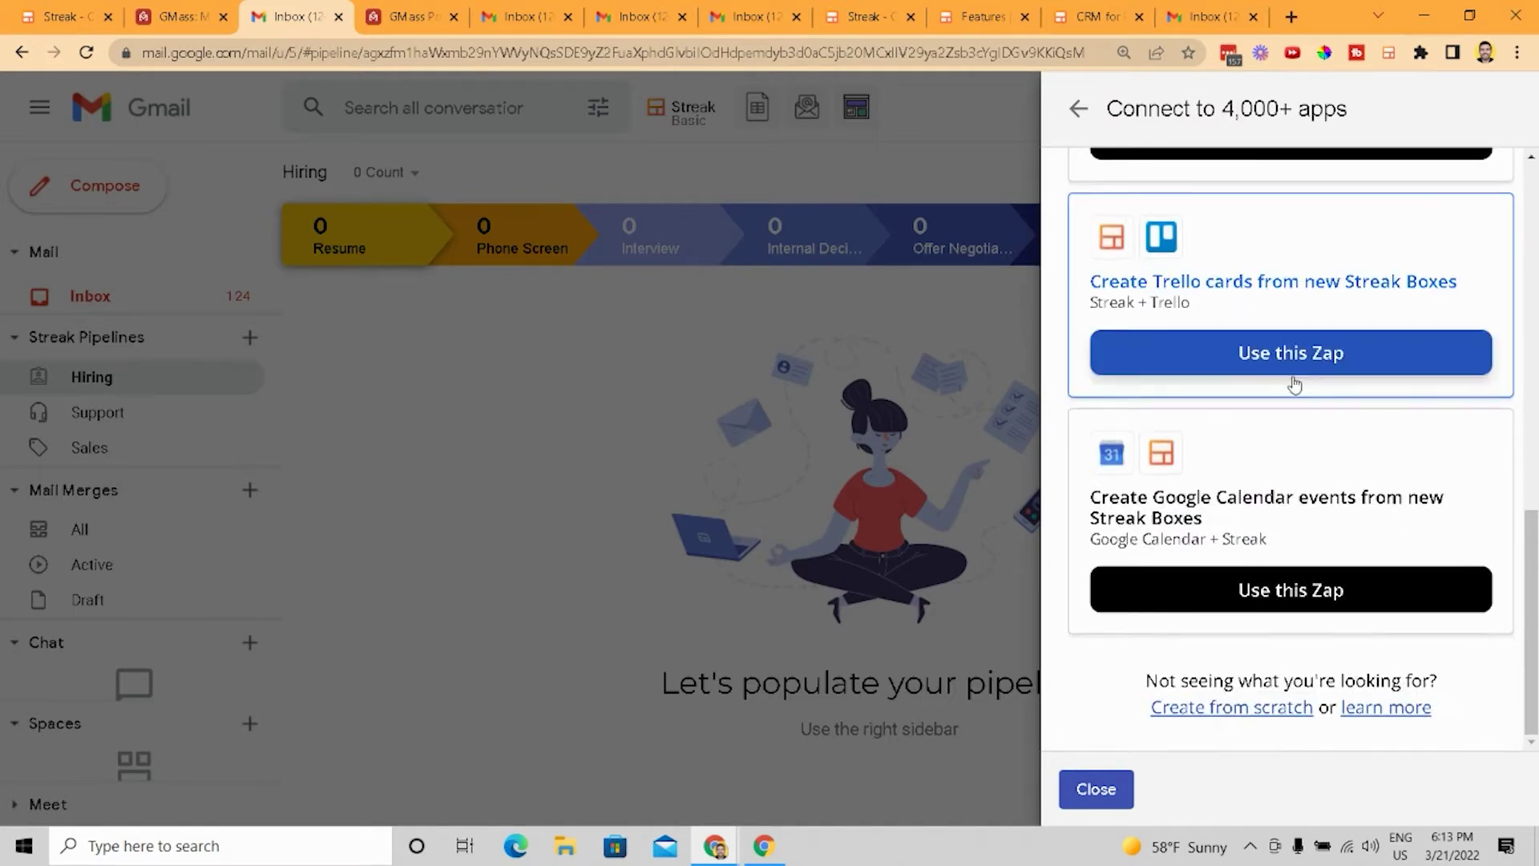
pyautogui.scroll(10, 1296, 403)
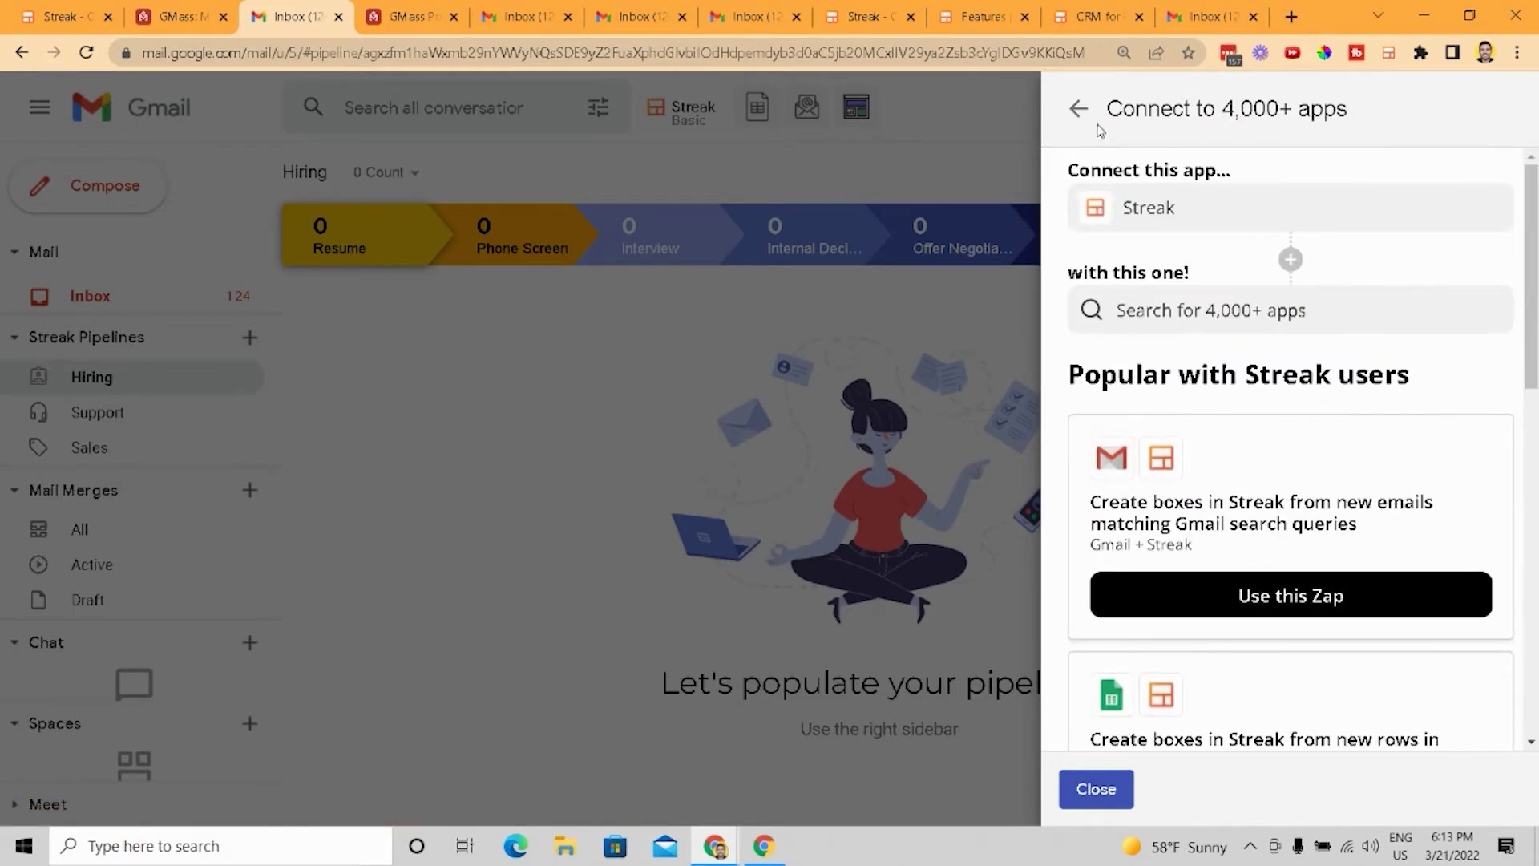
pyautogui.click(1080, 108)
# Step: Browse the 'Automate repetitive tasks' options, then close the Integrations & Automation panel
pyautogui.click(1248, 589)
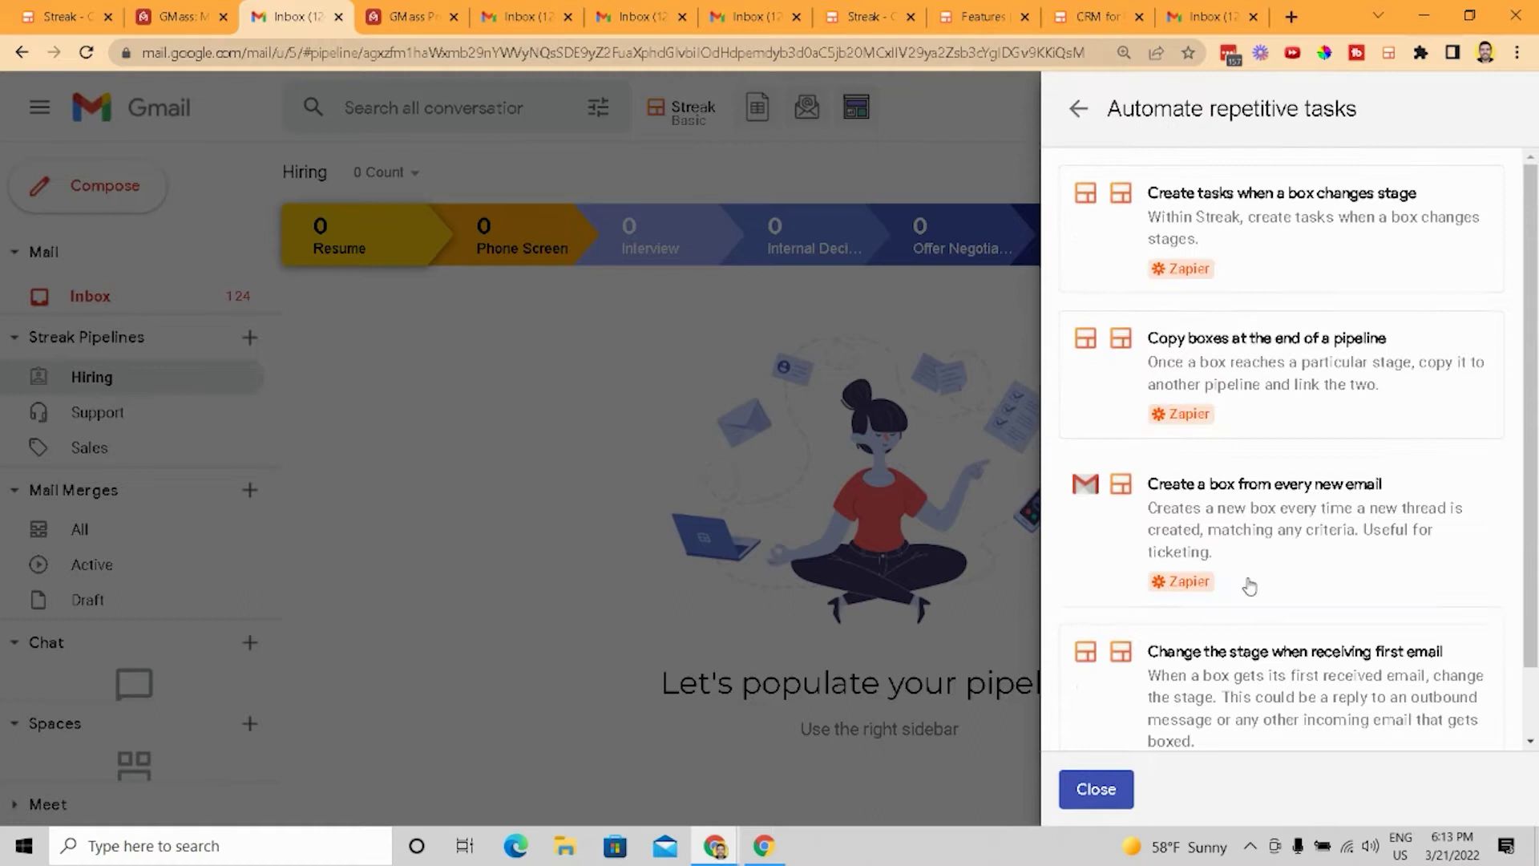
pyautogui.scroll(-1, 1276, 337)
pyautogui.scroll(1, 1273, 342)
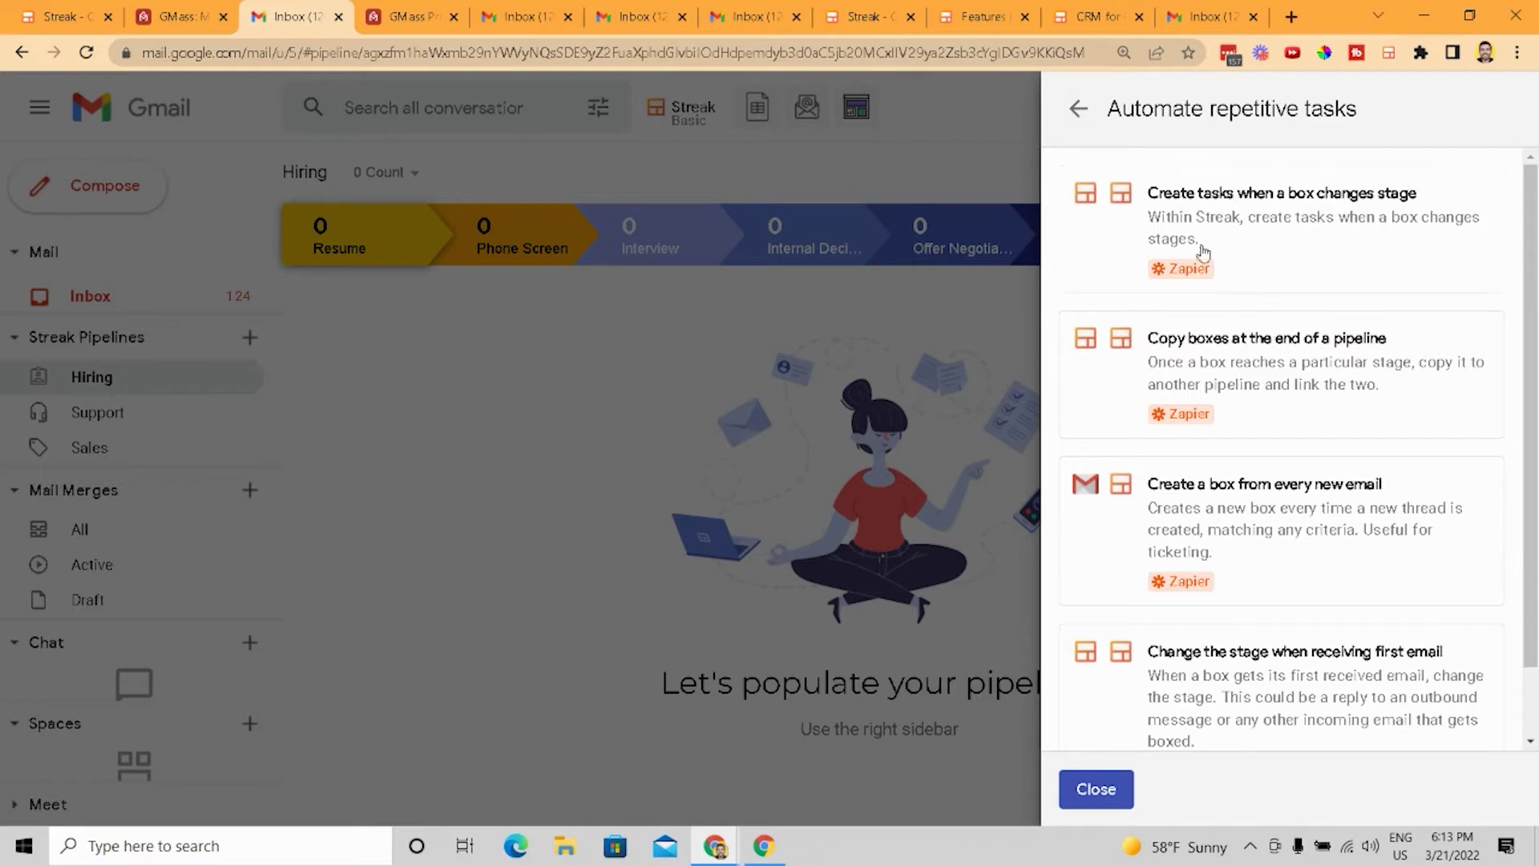
pyautogui.scroll(-1, 1251, 264)
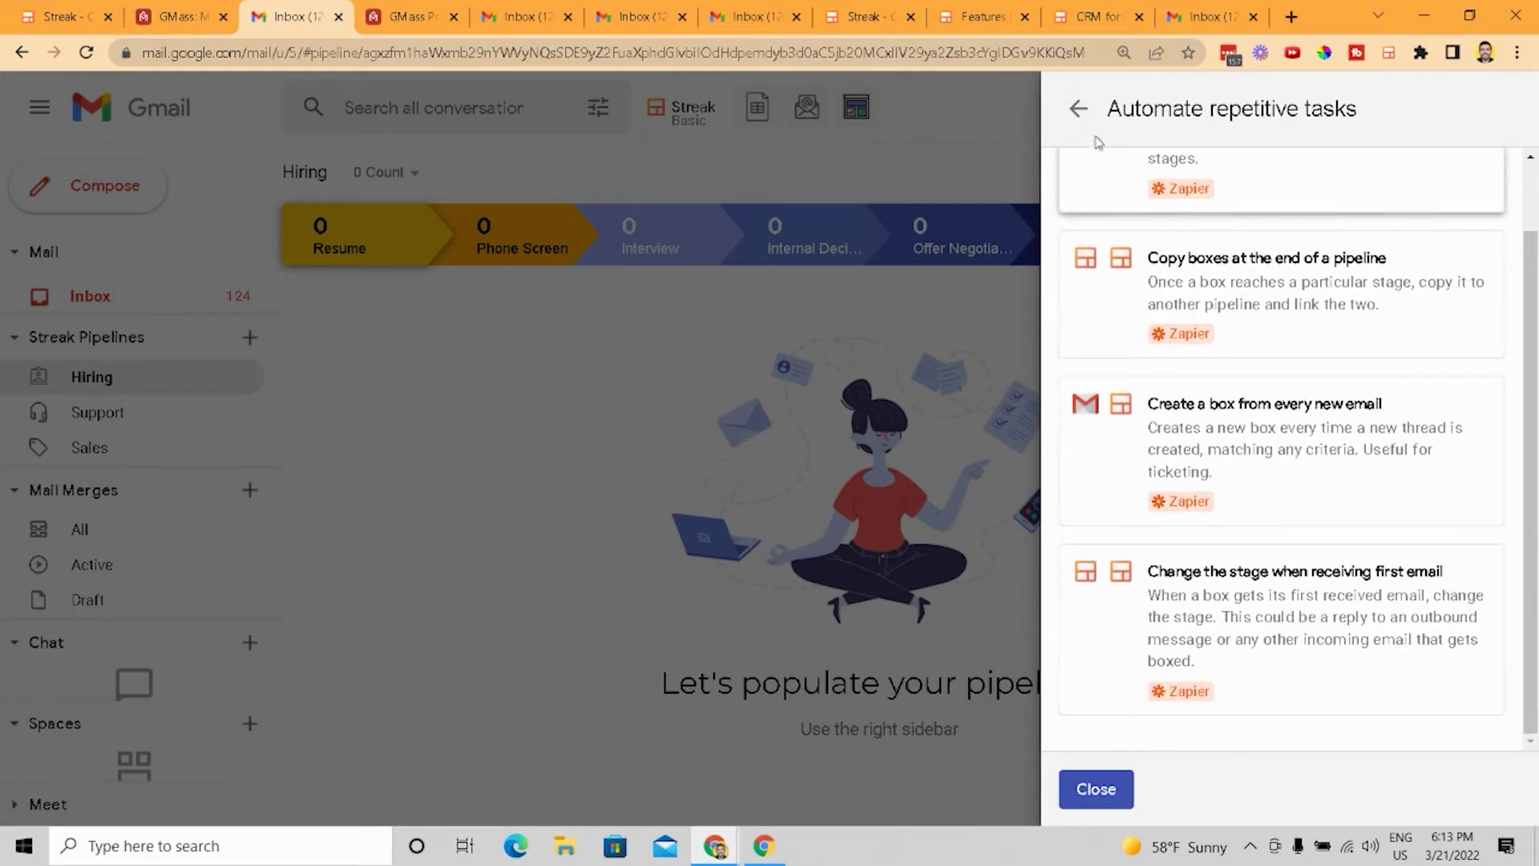
pyautogui.click(1079, 110)
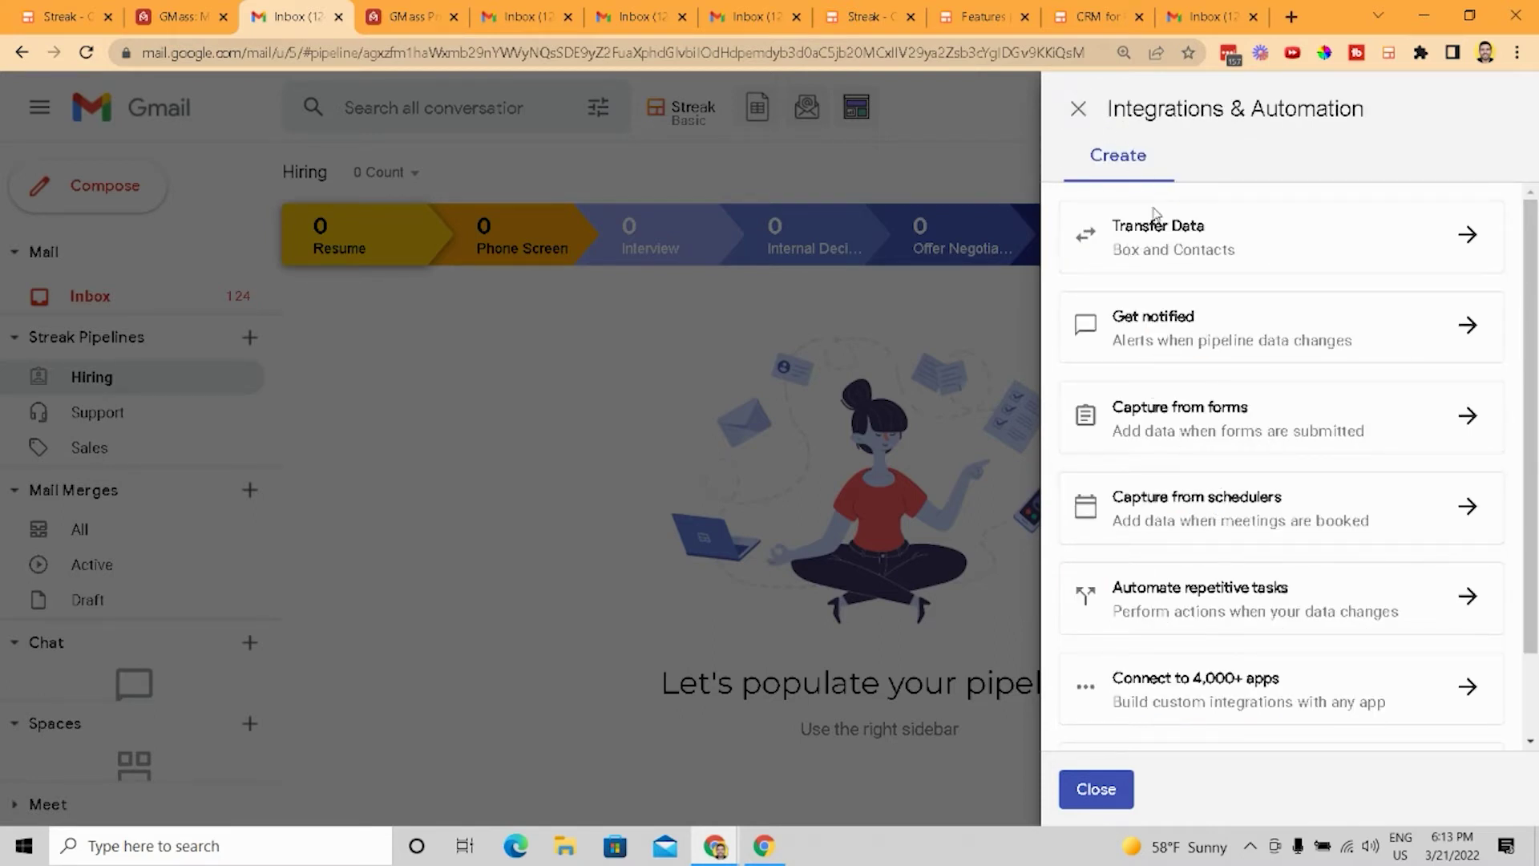
pyautogui.click(1076, 107)
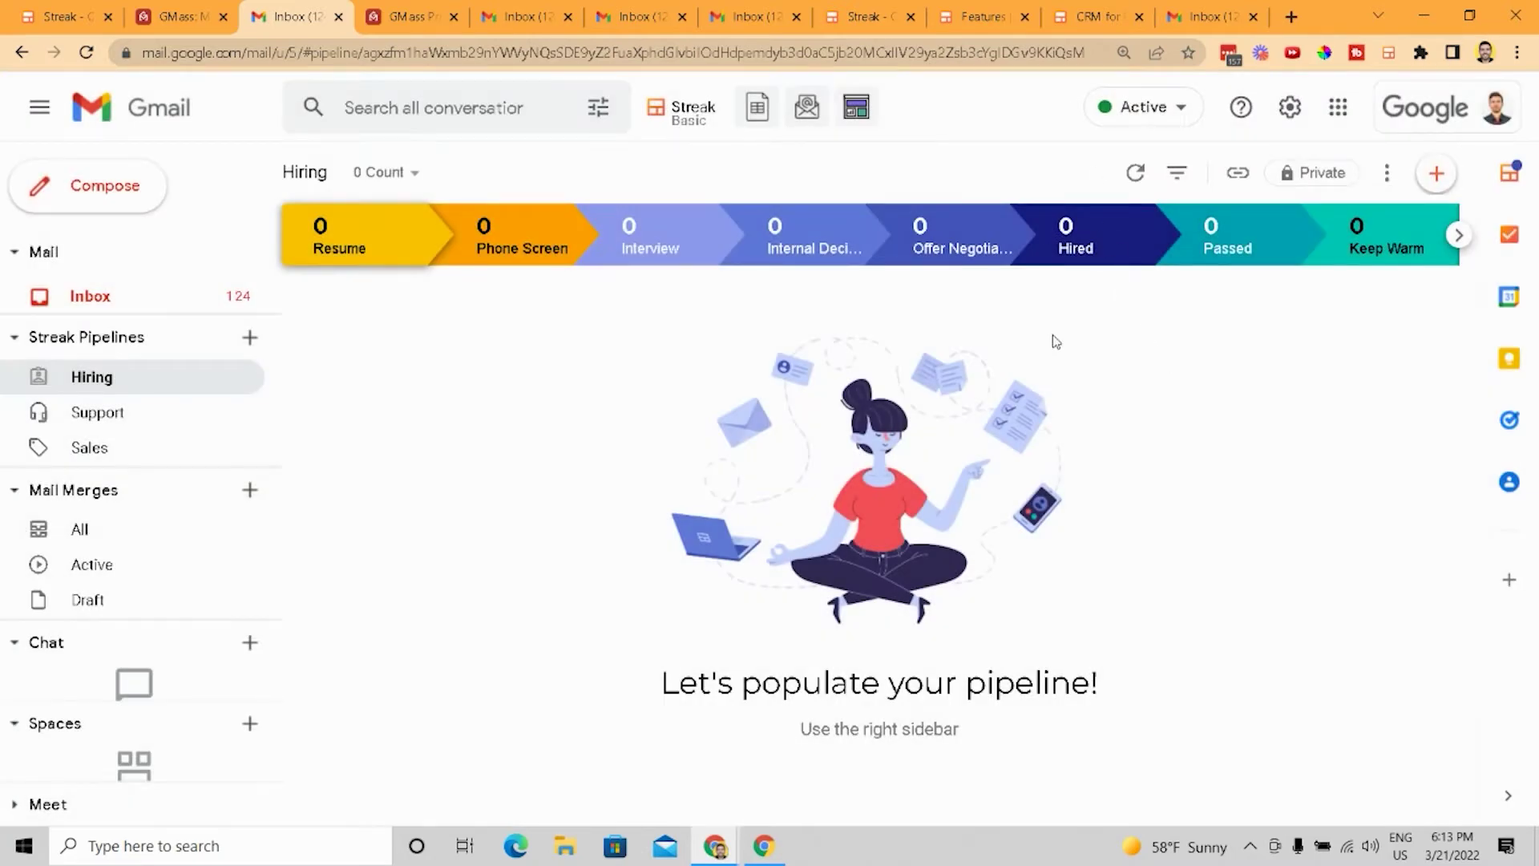
# Step: Open the GMass pricing page and show prices billed annually
pyautogui.click(394, 16)
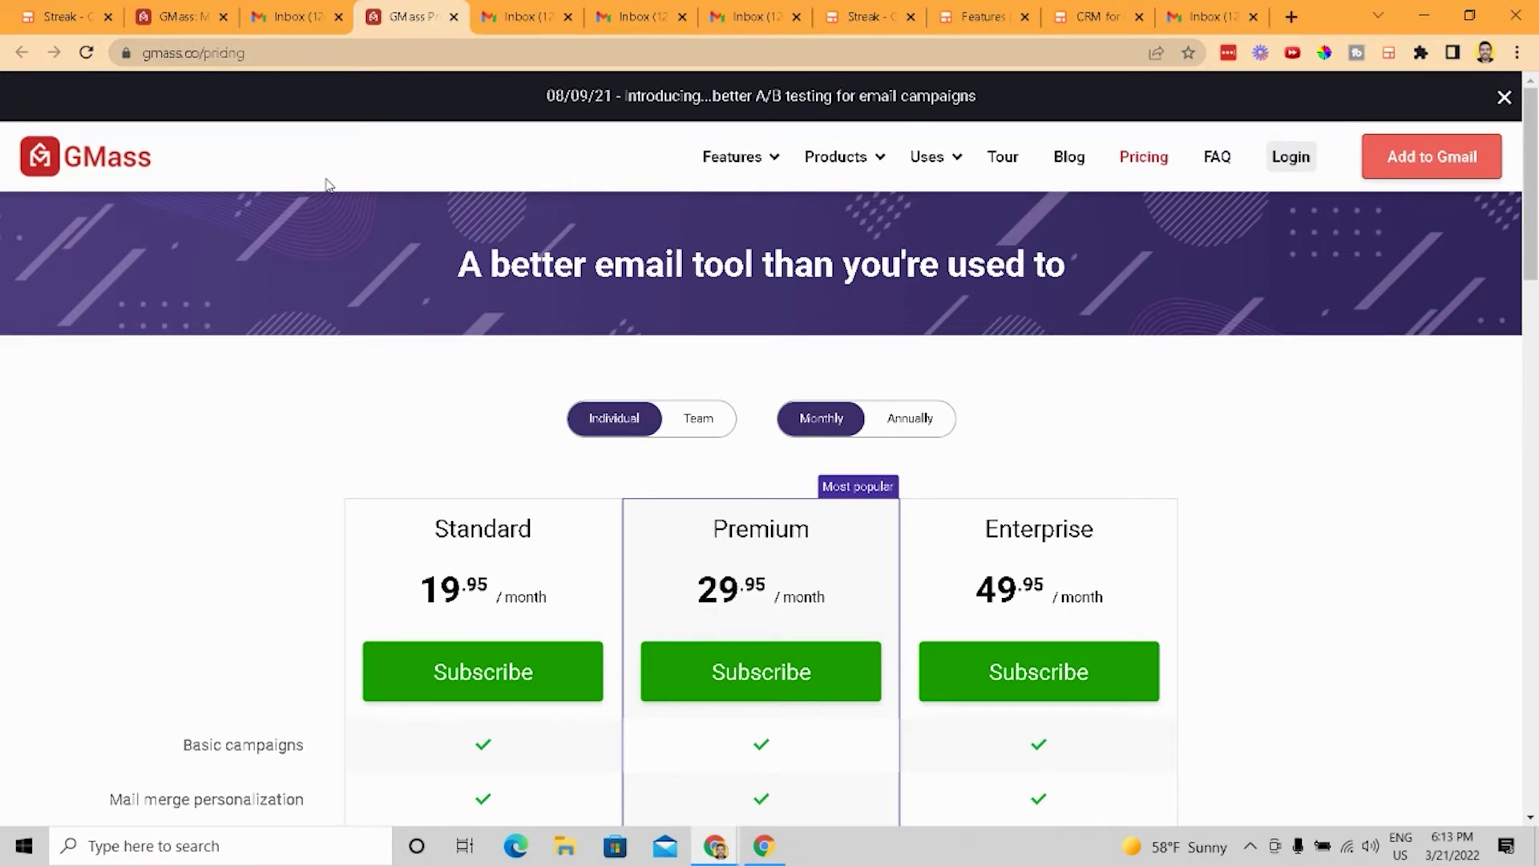
pyautogui.scroll(-2, 481, 232)
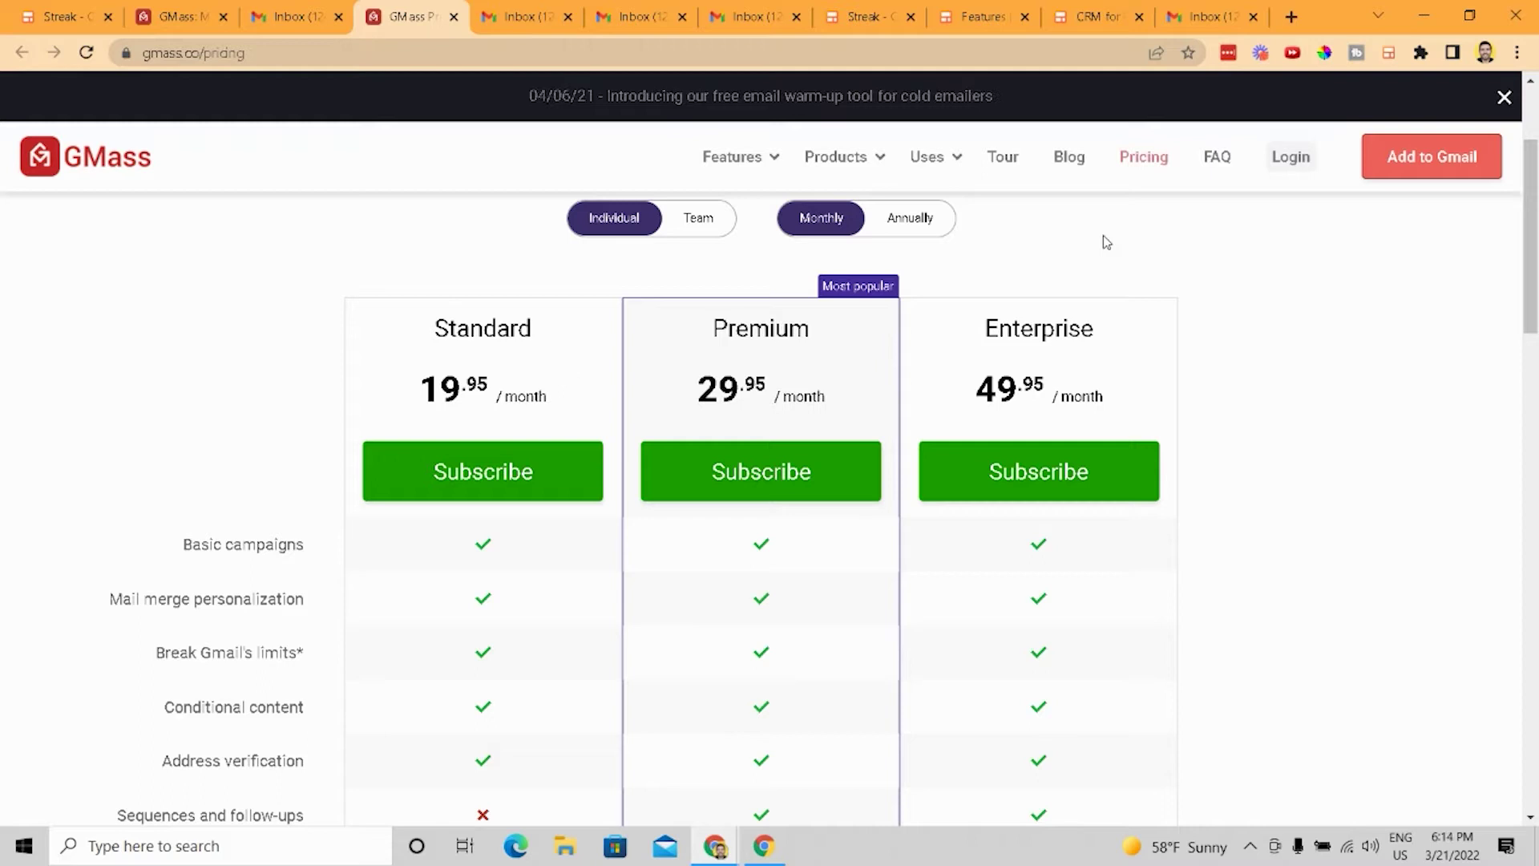
pyautogui.click(893, 232)
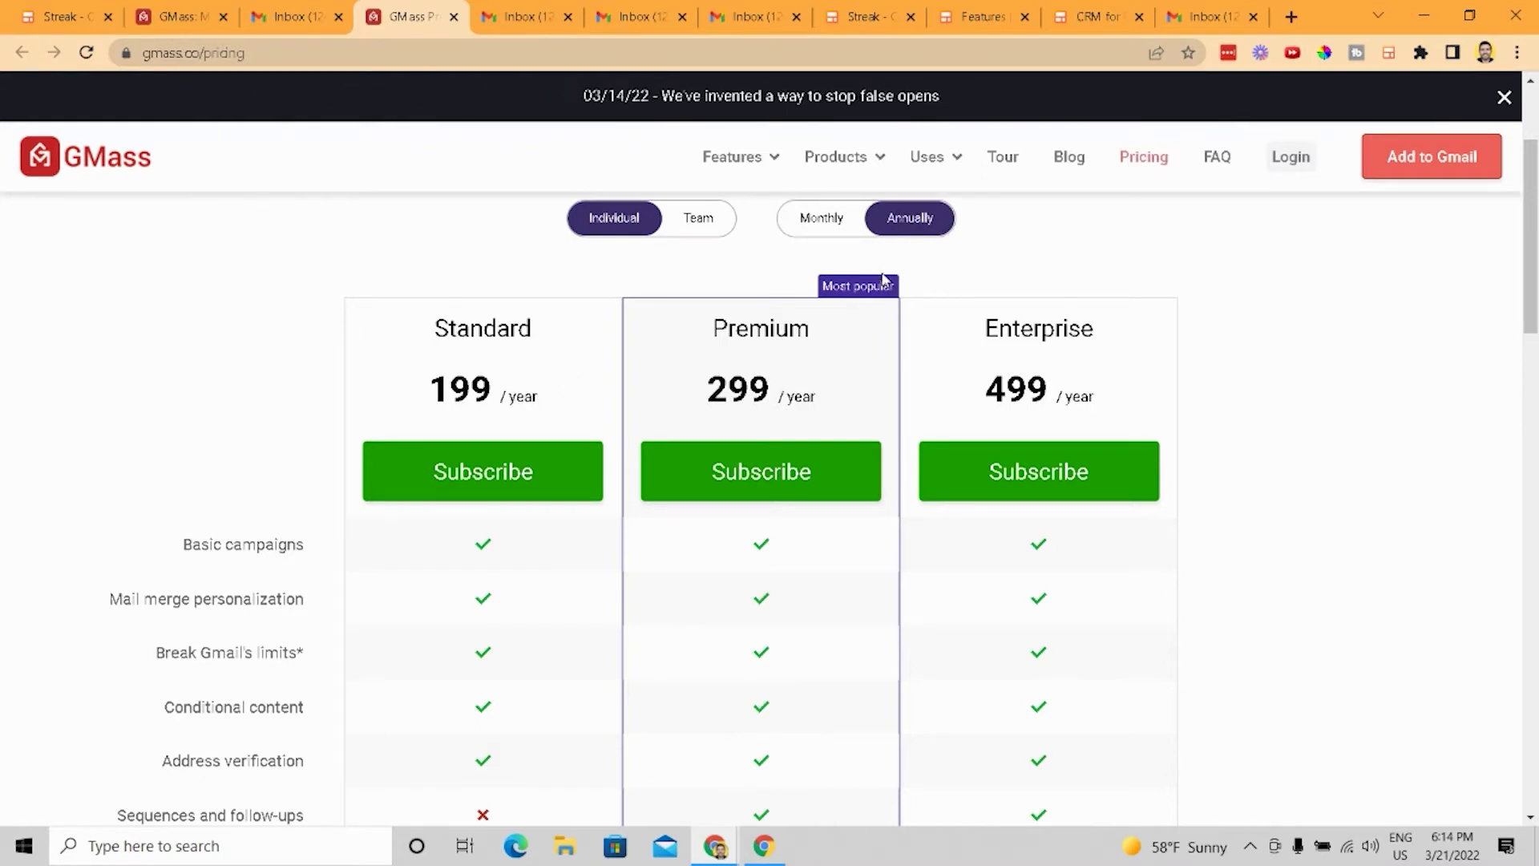
pyautogui.scroll(-2, 1109, 377)
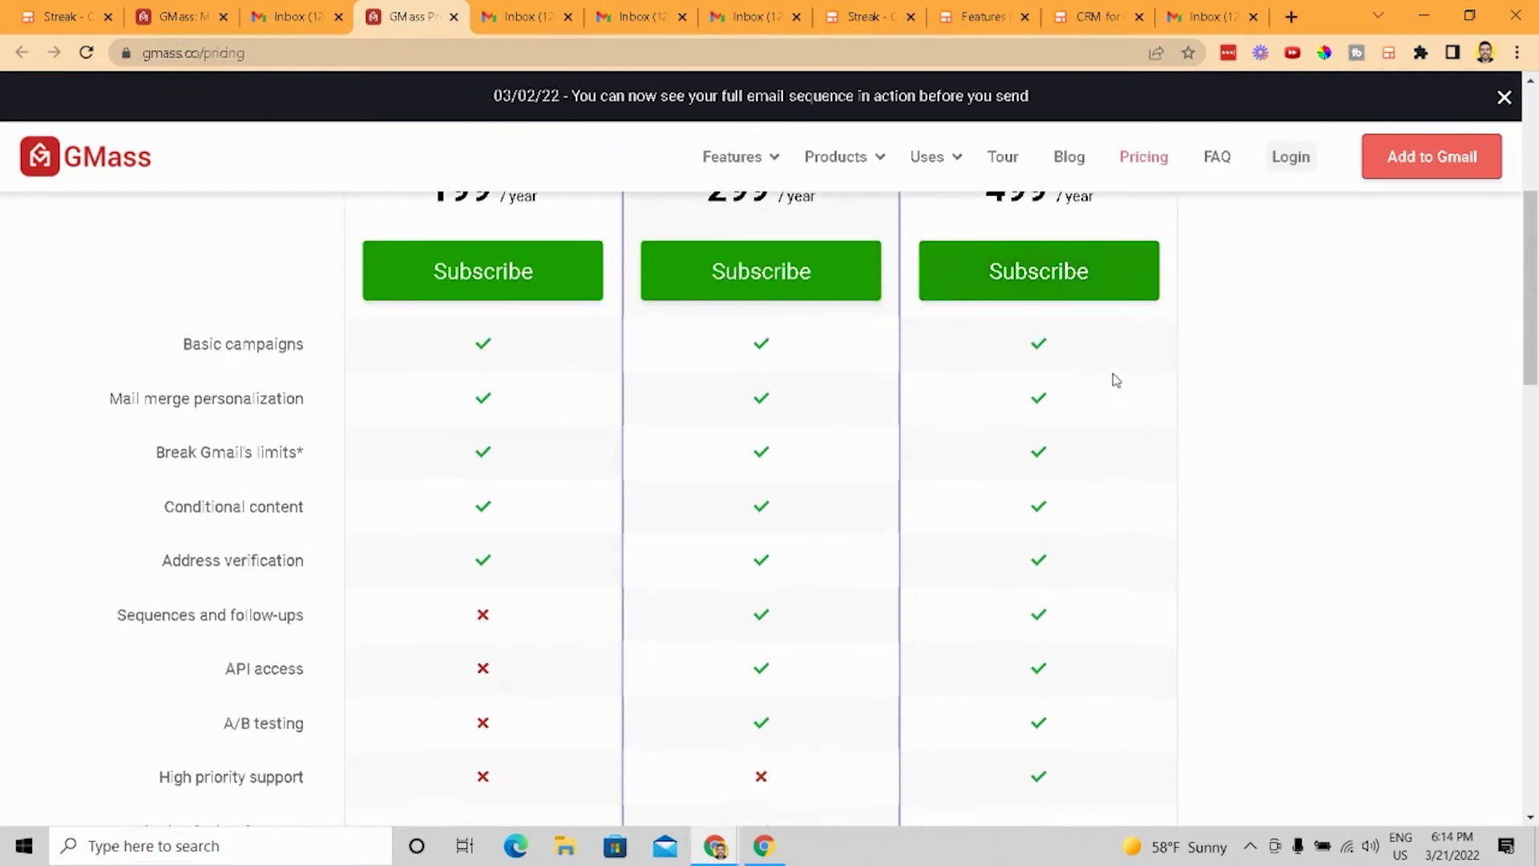
pyautogui.scroll(4, 1055, 393)
# Step: Compare GMass team pricing for 10, 50, 100 and 25 users
pyautogui.click(677, 419)
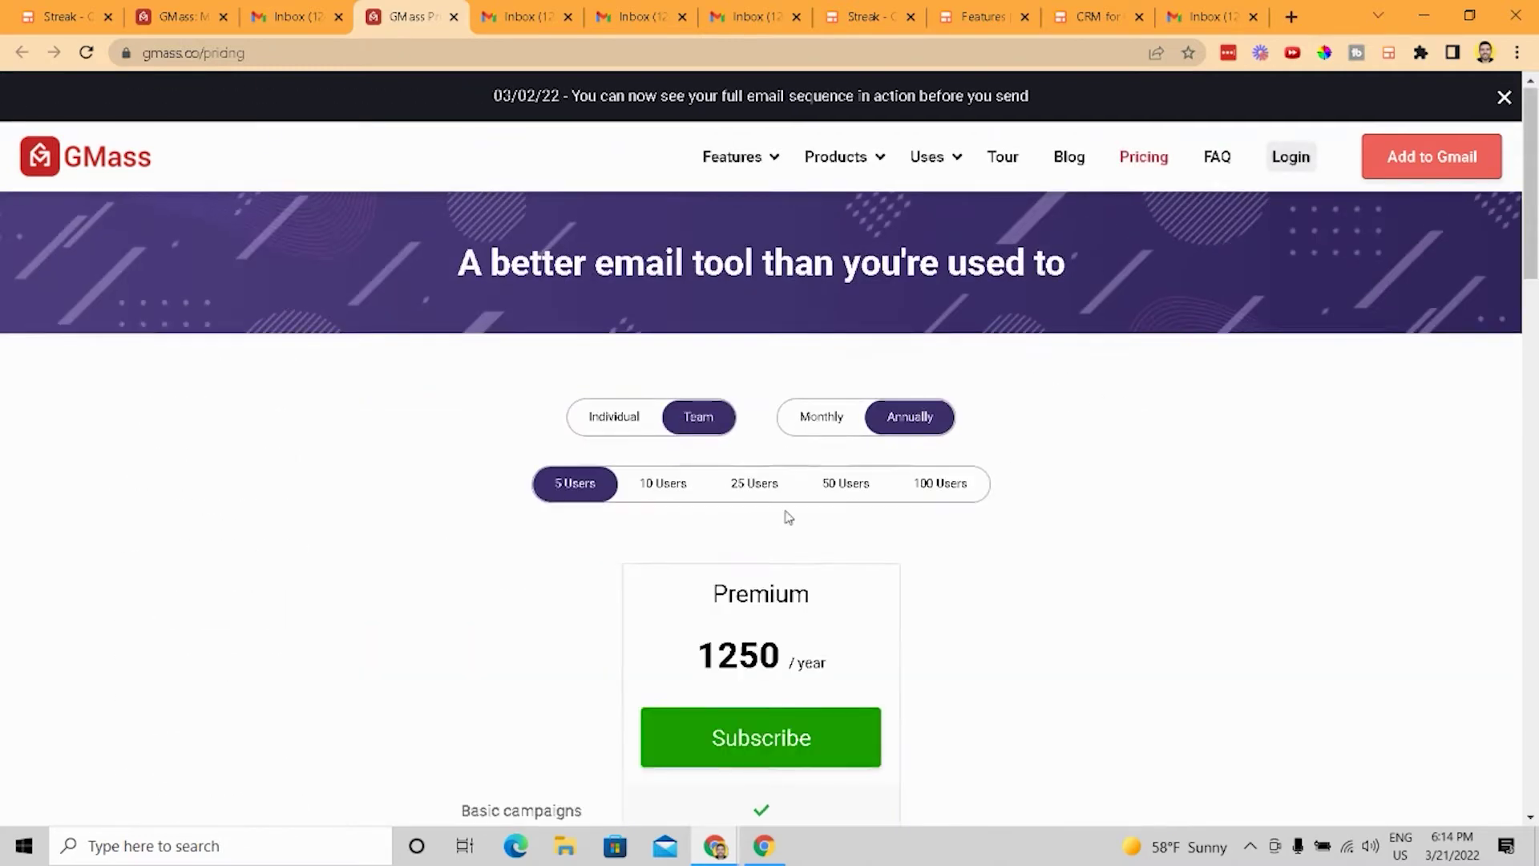
pyautogui.scroll(-2, 735, 337)
pyautogui.click(688, 298)
pyautogui.click(862, 297)
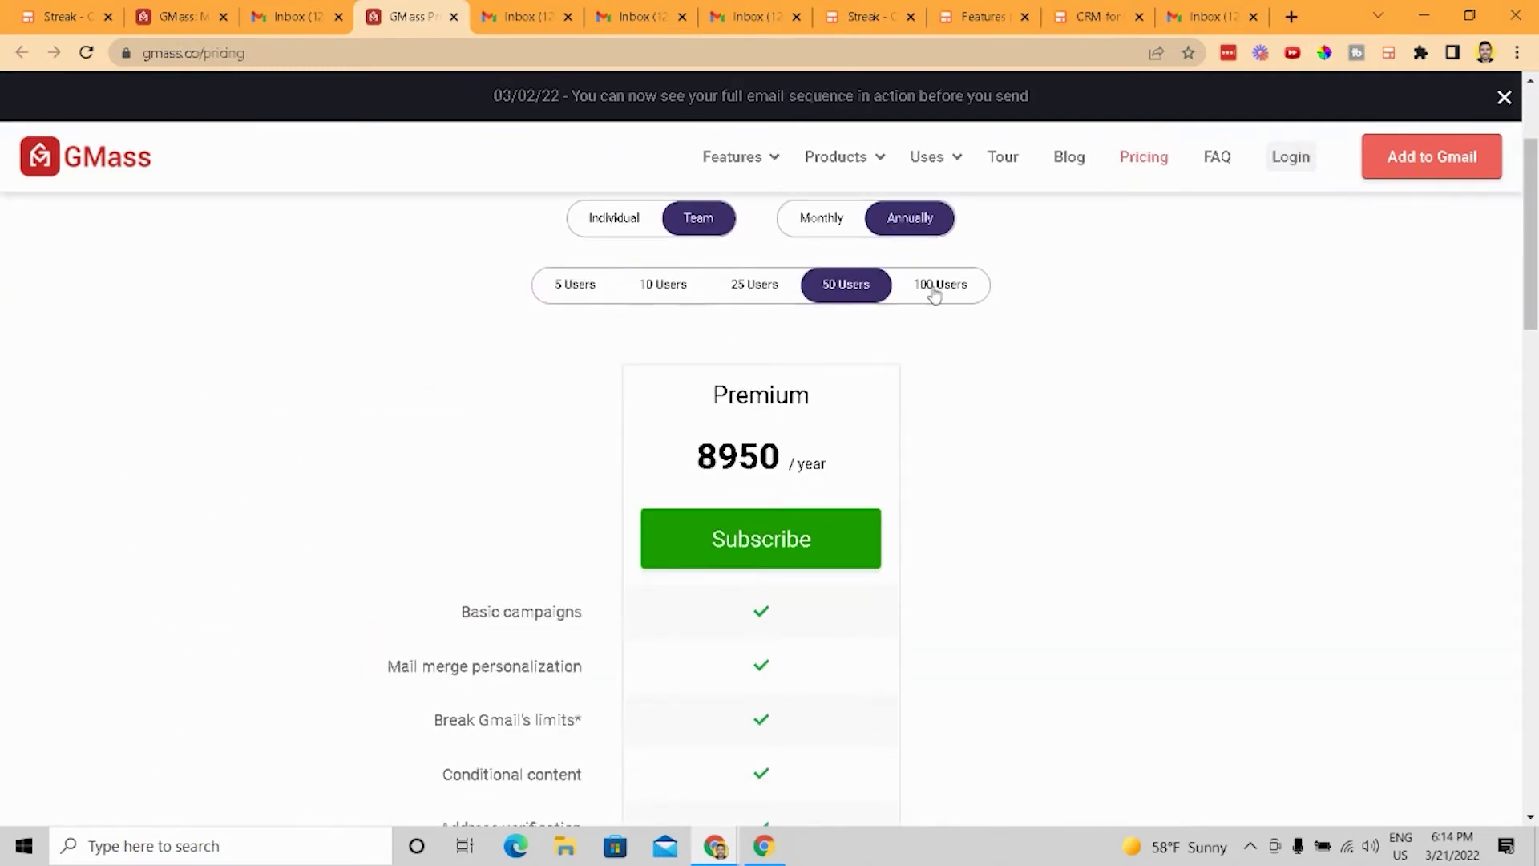
pyautogui.click(932, 289)
pyautogui.click(772, 300)
# Step: Return to Individual monthly pricing showing 19.95, 29.95 and 49.95 plans
pyautogui.click(622, 223)
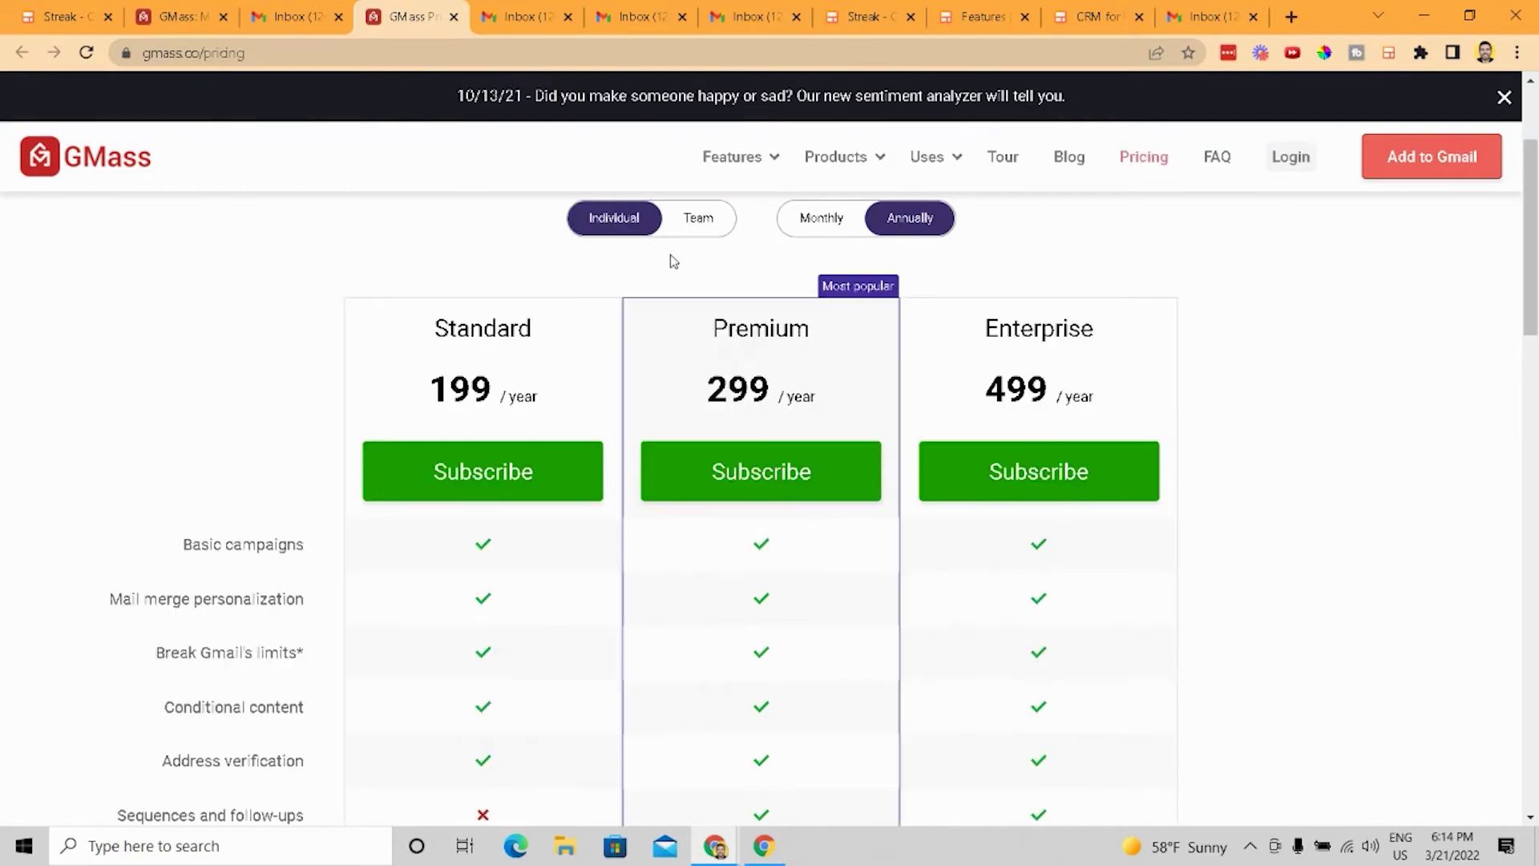
pyautogui.click(828, 225)
pyautogui.scroll(-1, 1114, 279)
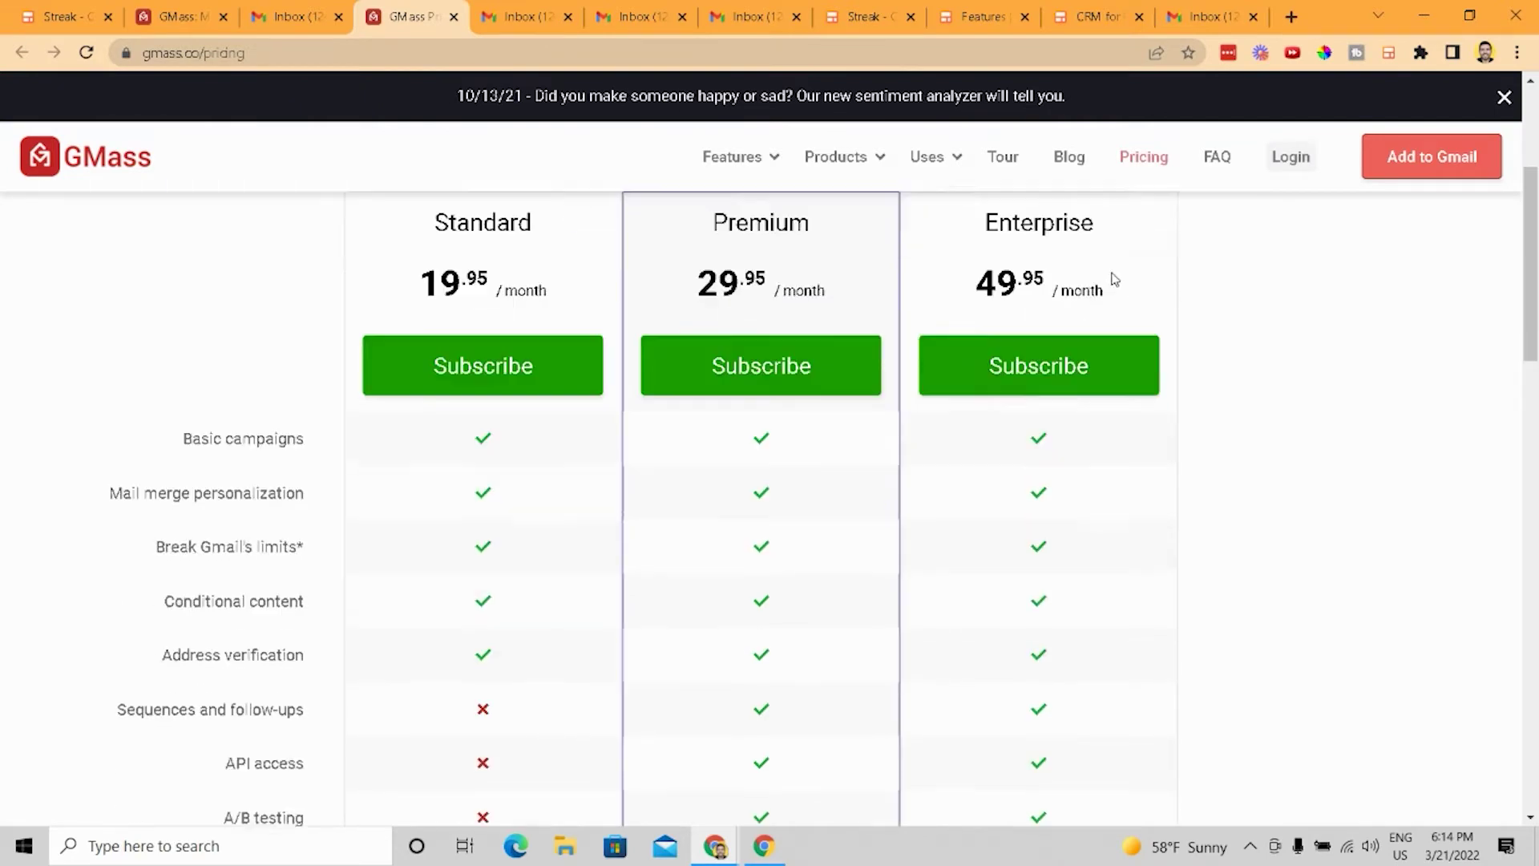
pyautogui.scroll(-3, 1112, 279)
pyautogui.scroll(4, 1042, 297)
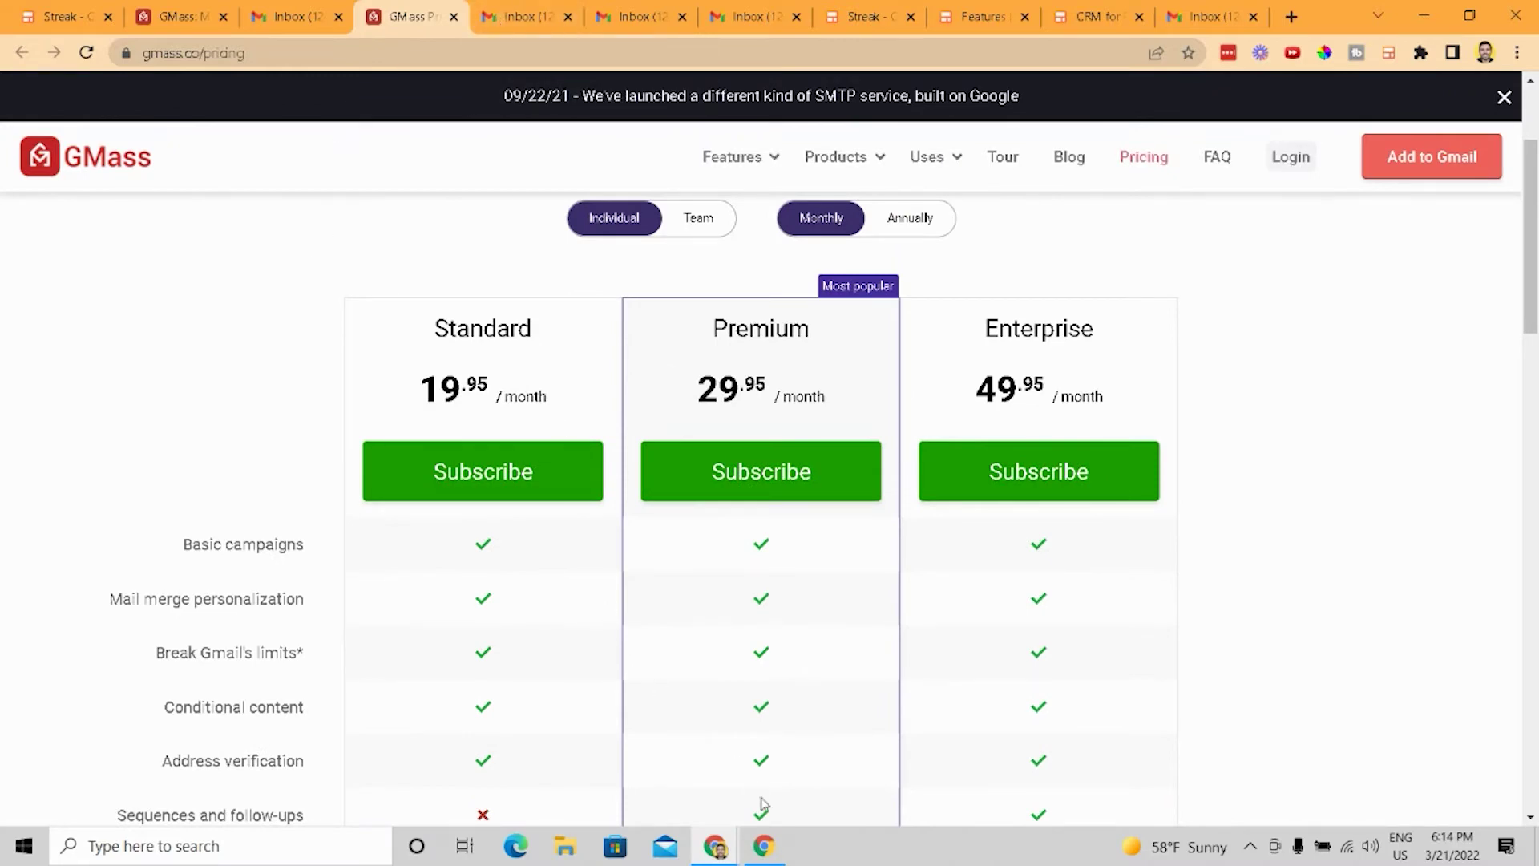
# Step: In the GMass Dashboard, expand Email Warm-Up settings and open the 'See stats' warm-up report
pyautogui.moveTo(764, 846)
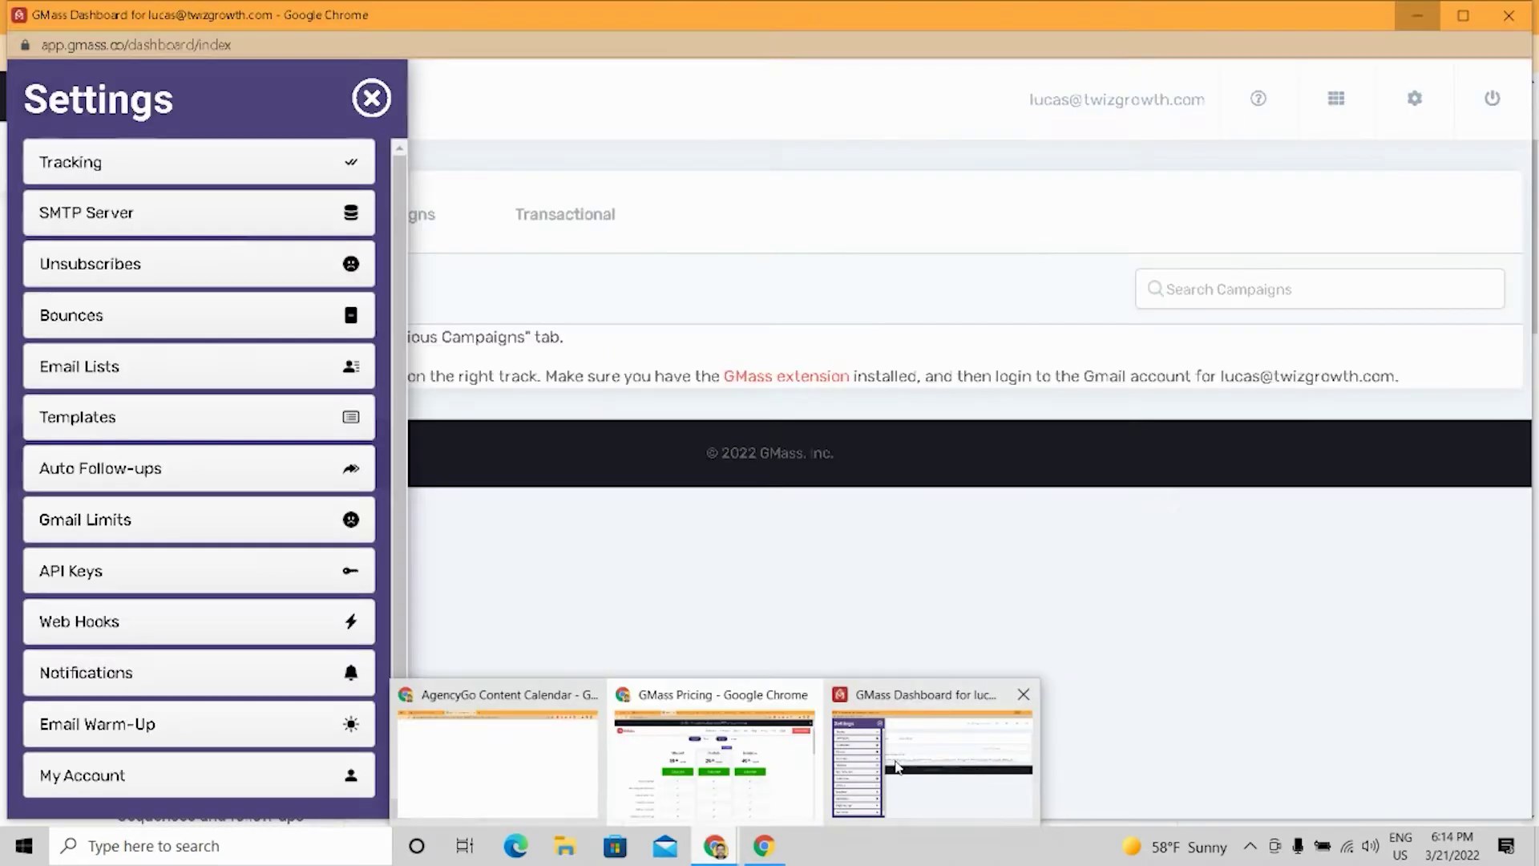
pyautogui.click(897, 766)
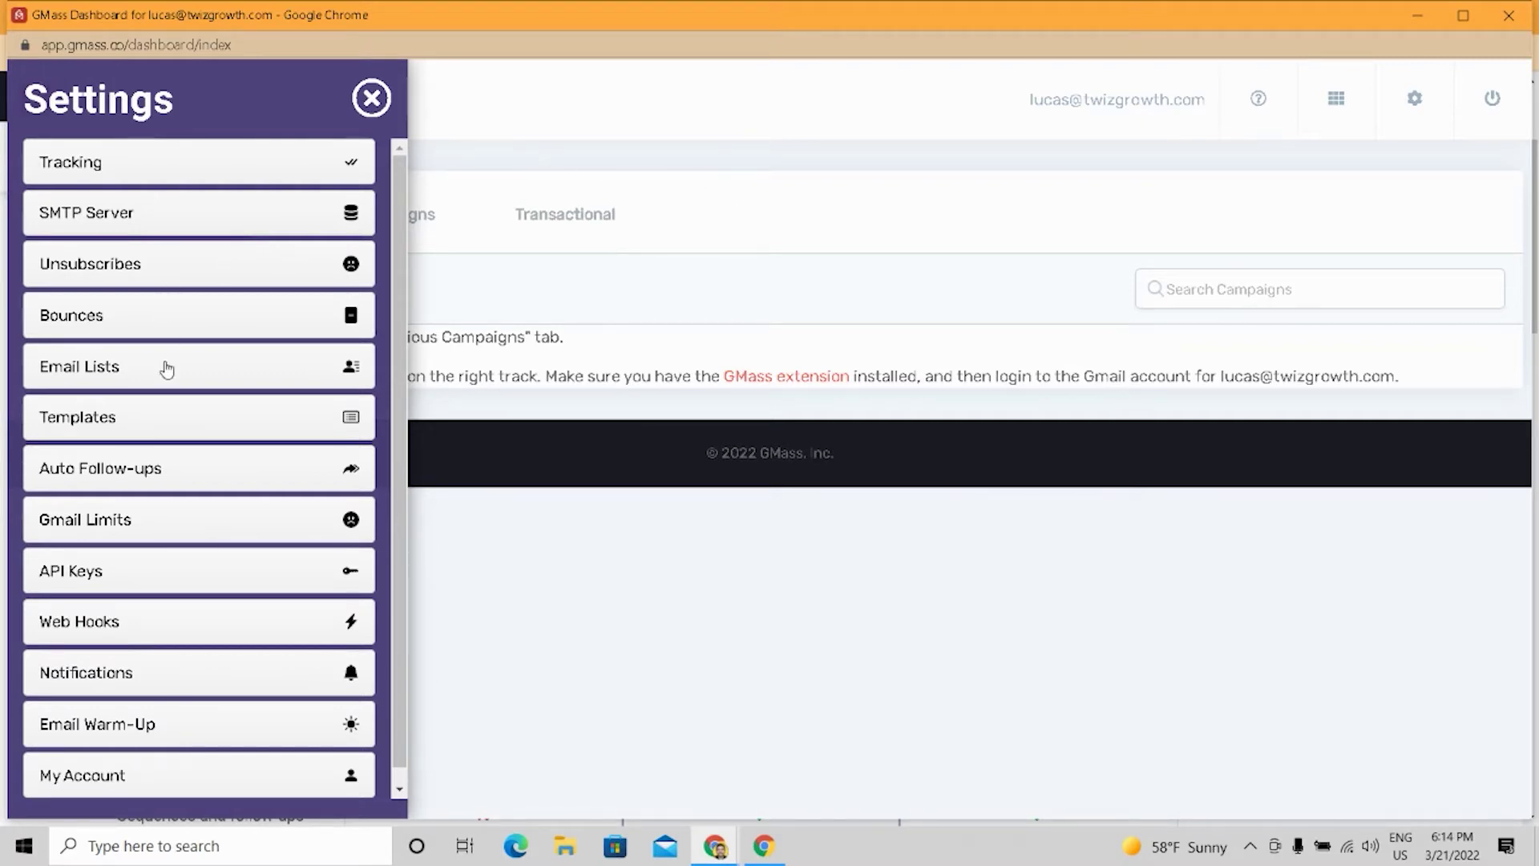
pyautogui.scroll(-1, 265, 625)
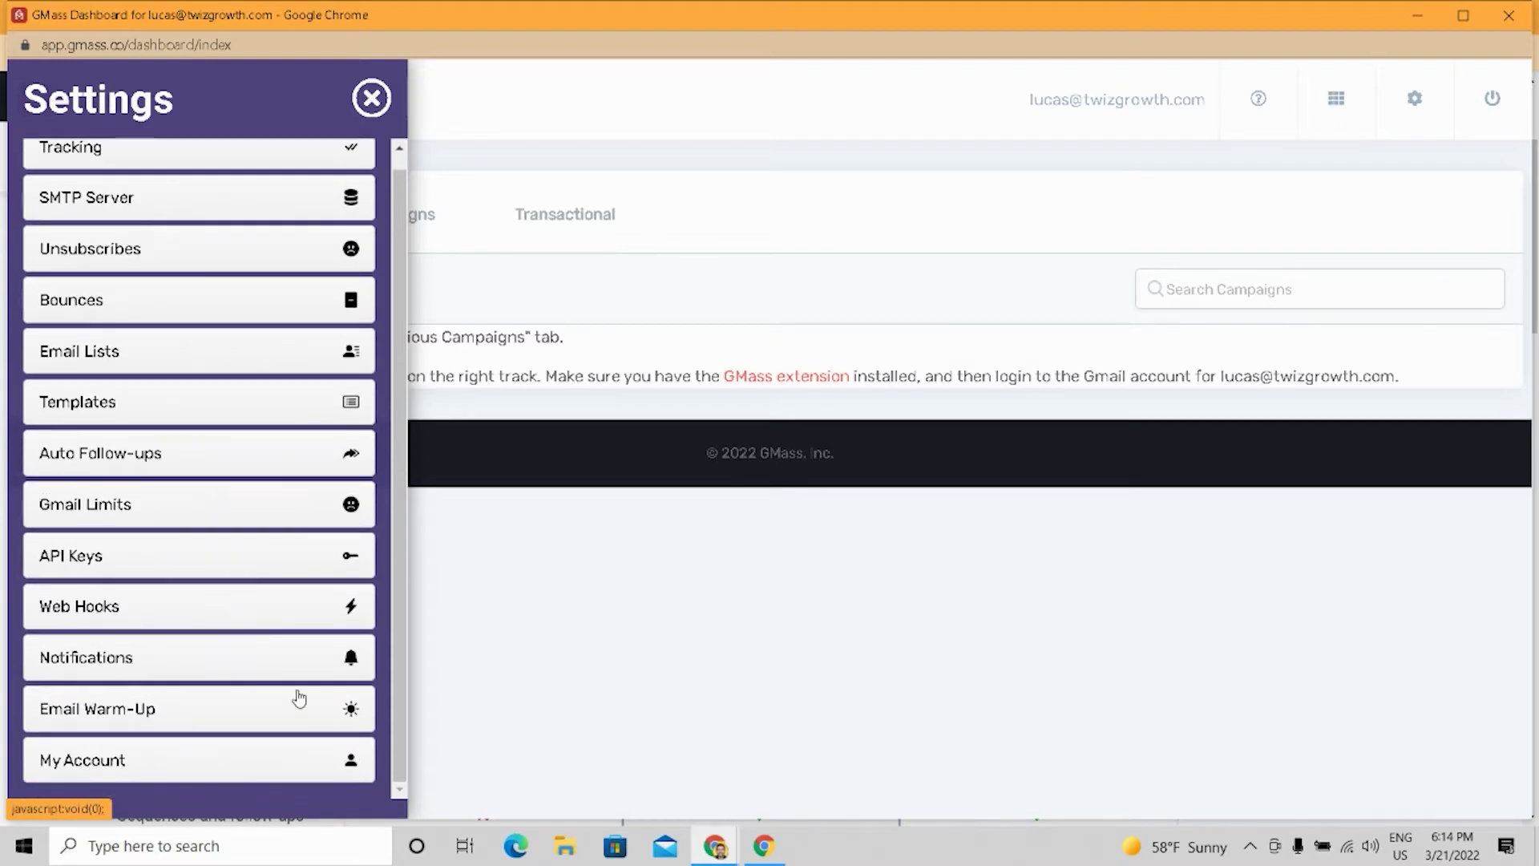
pyautogui.click(295, 702)
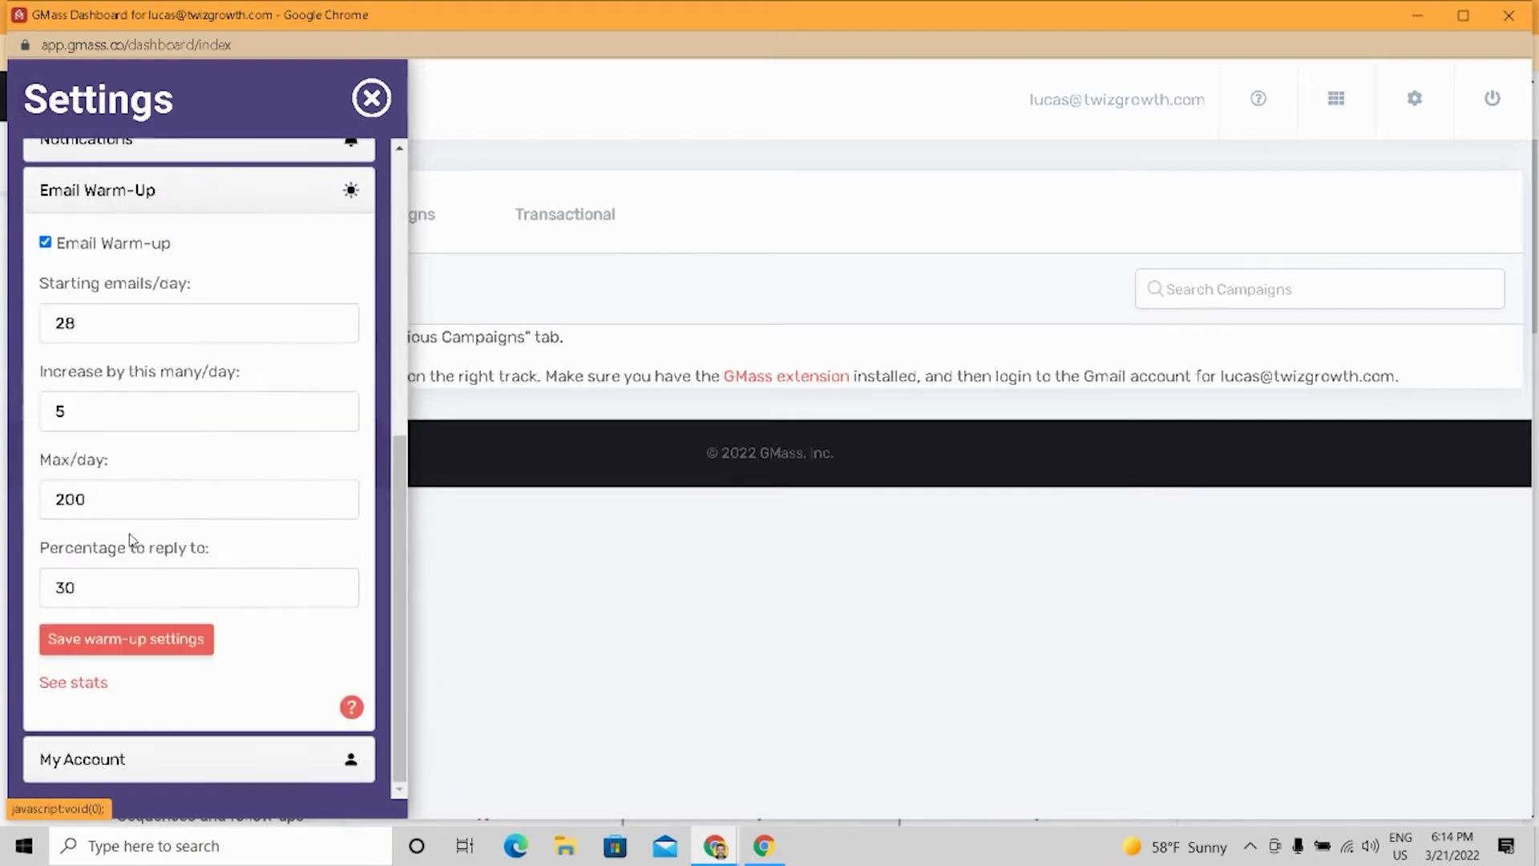
pyautogui.click(81, 683)
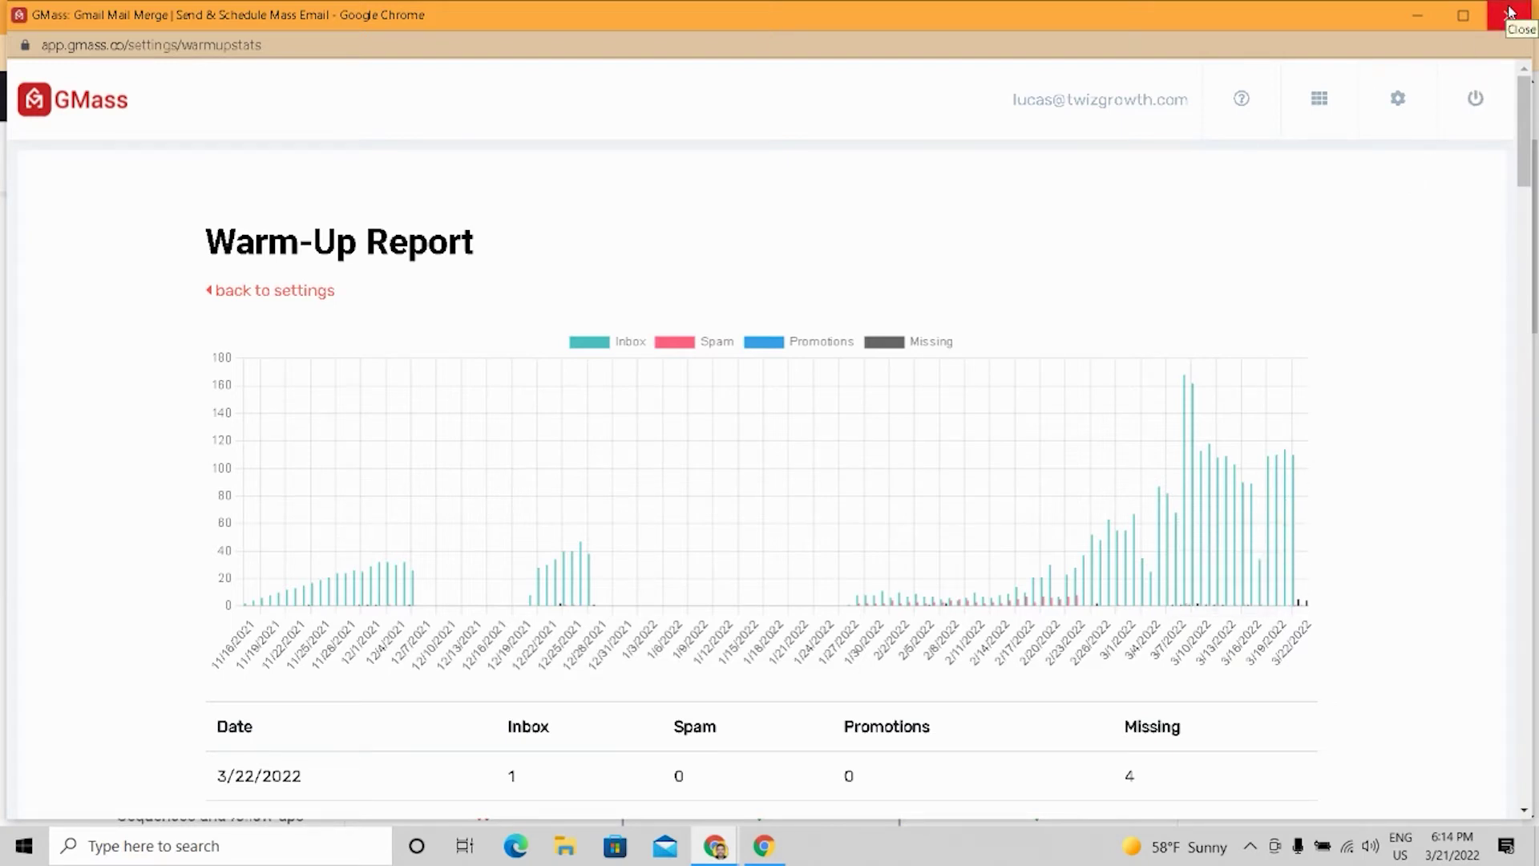
# Step: Scroll the Warm-Up Report table, then close the GMass dashboard window to return to the pricing page
pyautogui.scroll(-3, 1346, 329)
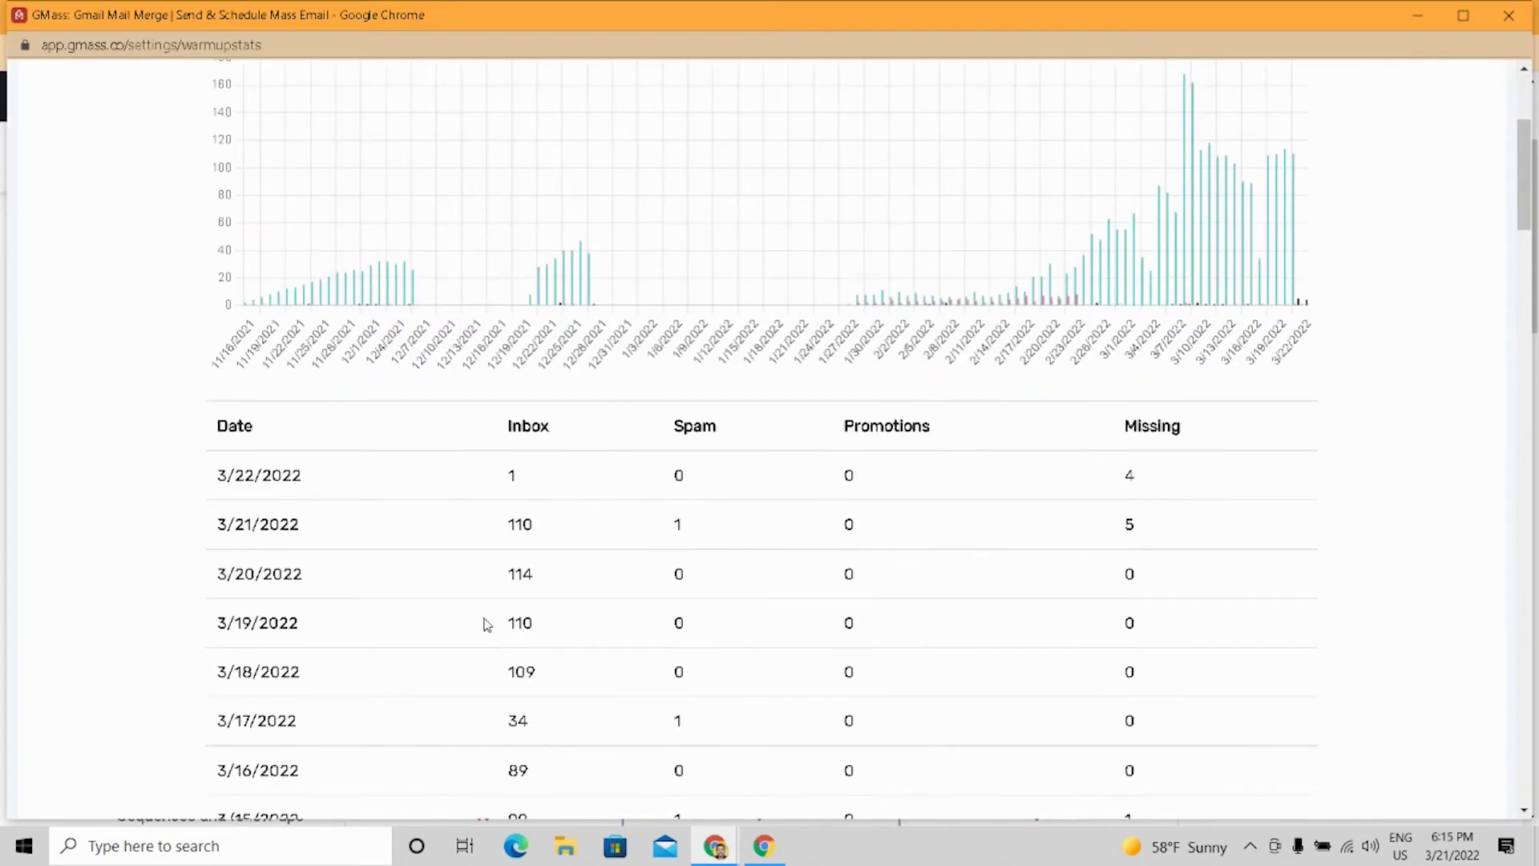
pyautogui.click(1508, 15)
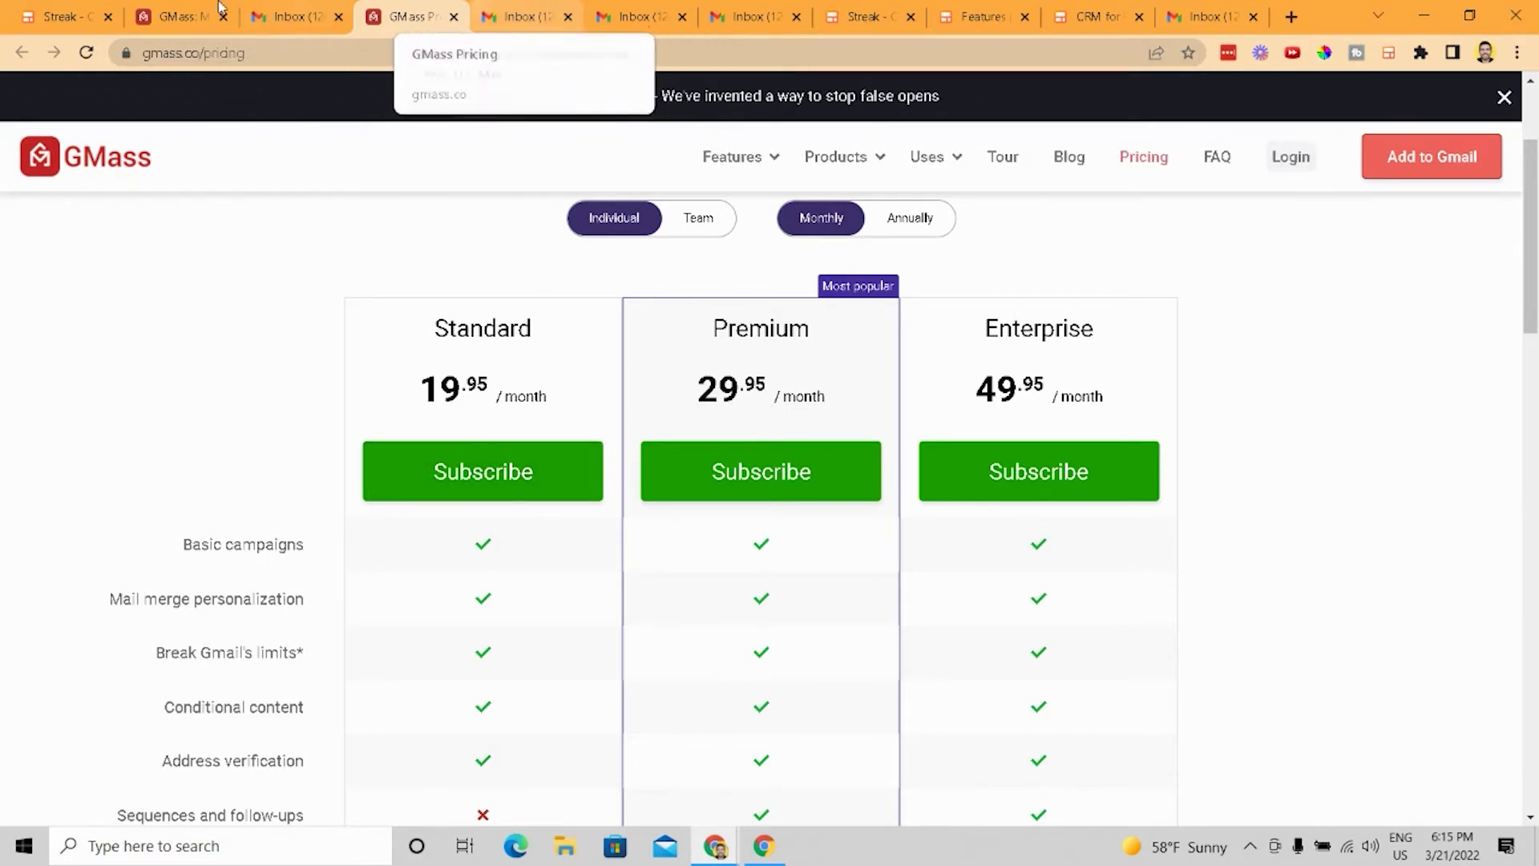
# Step: Open Streak's pricing page on monthly billing: Free 0, Solo 19, Pro 59, Enterprise 159
pyautogui.click(64, 16)
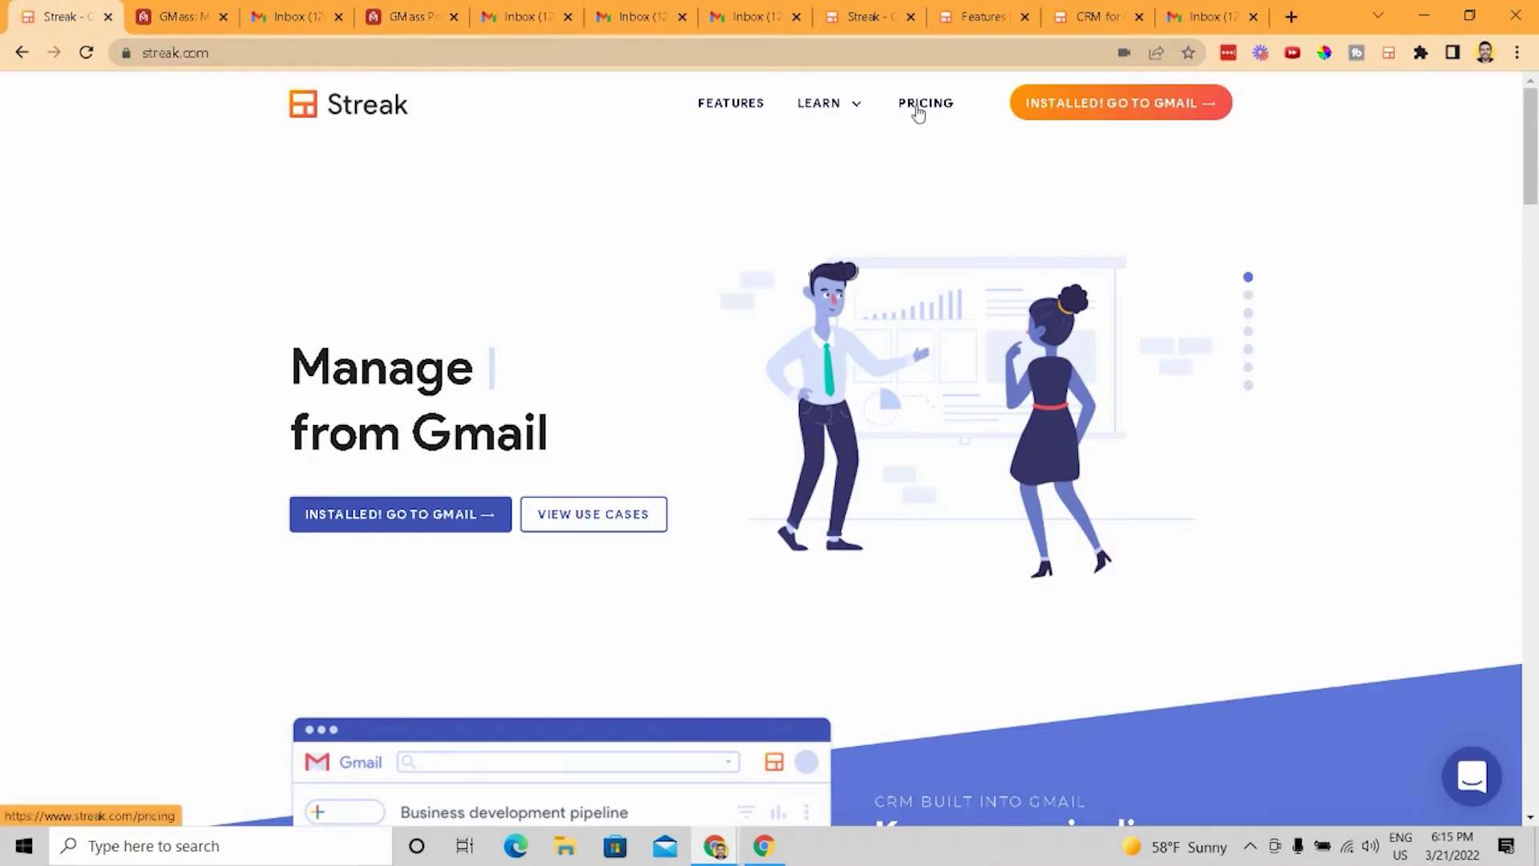
pyautogui.click(918, 112)
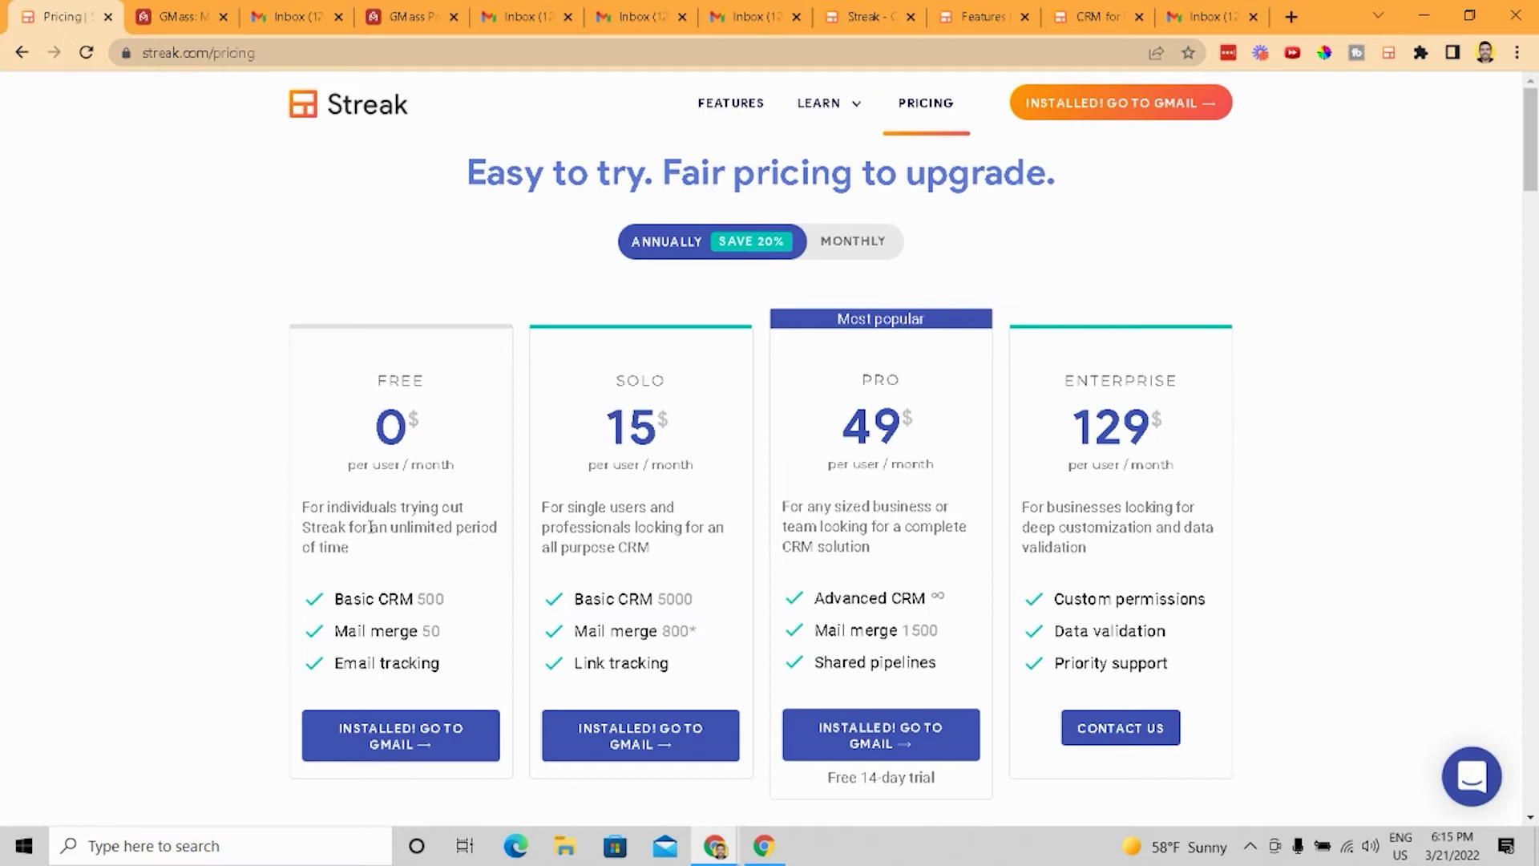
pyautogui.scroll(-1, 370, 527)
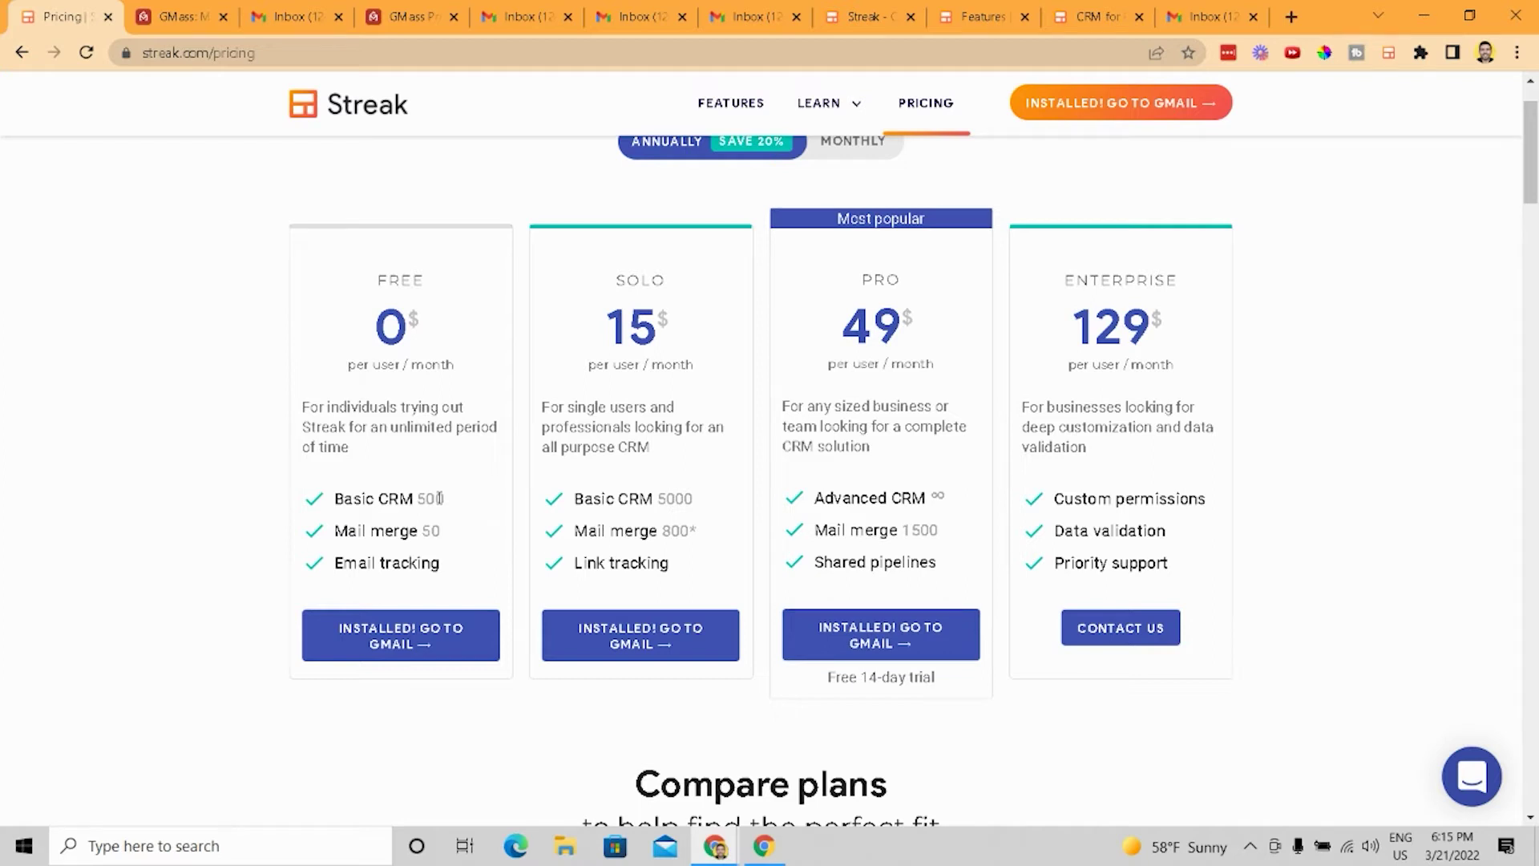
pyautogui.scroll(1, 545, 429)
pyautogui.click(883, 243)
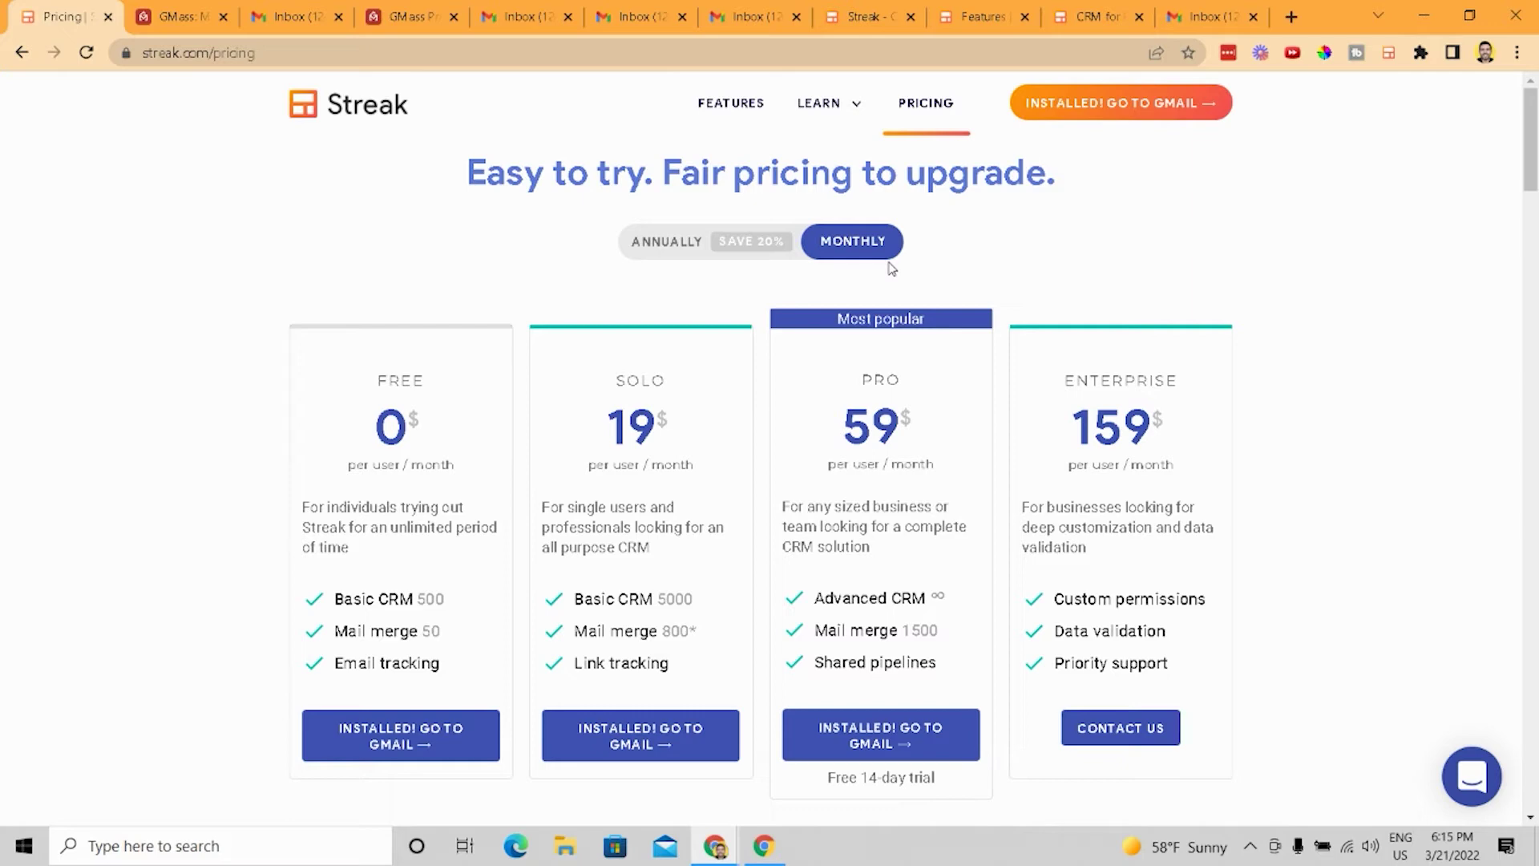
pyautogui.scroll(-8, 890, 268)
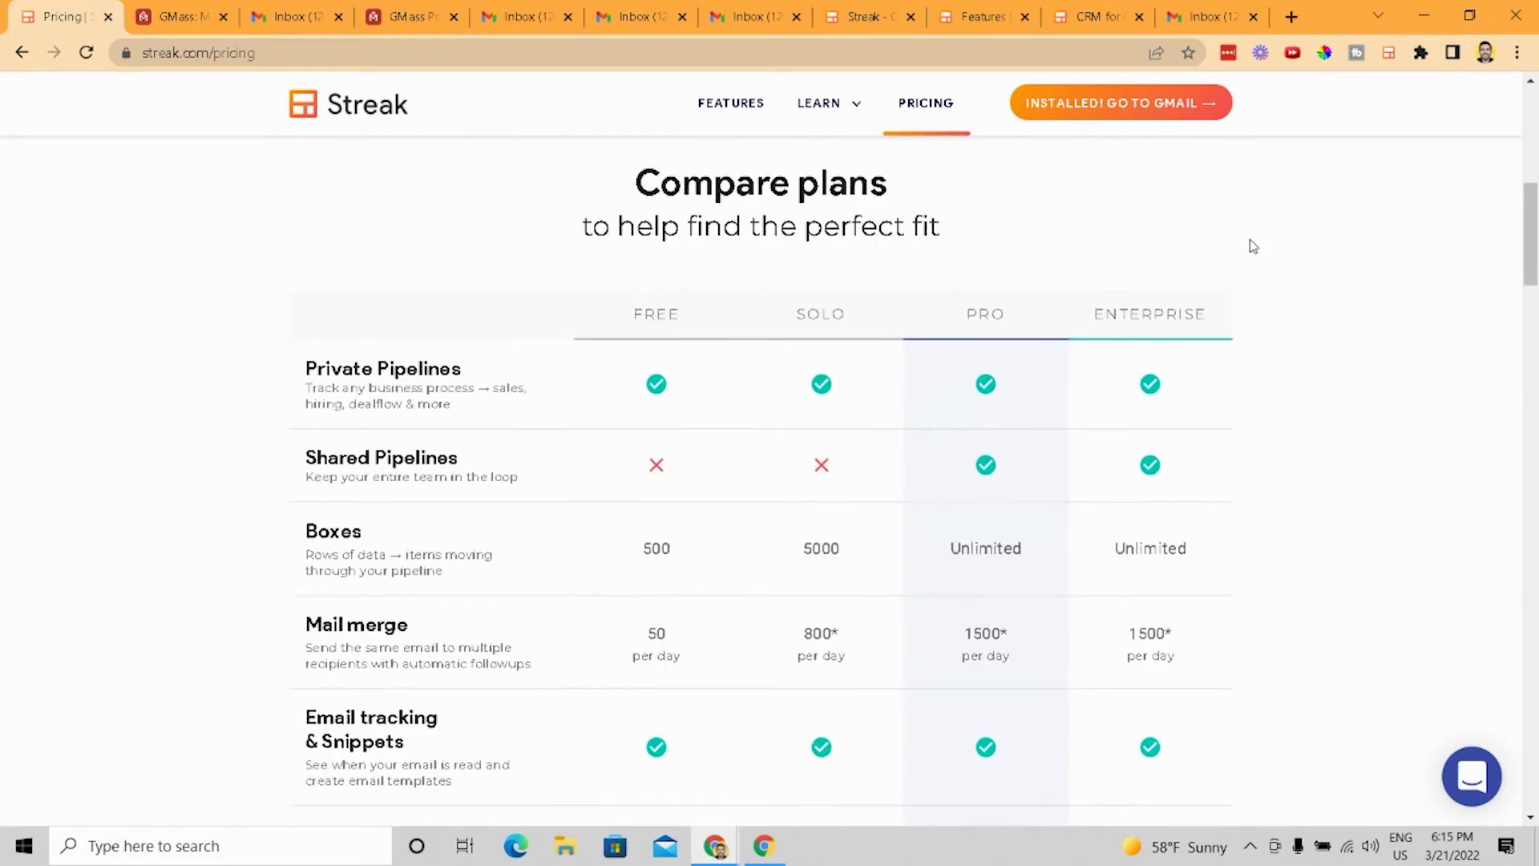
pyautogui.scroll(-10, 1253, 245)
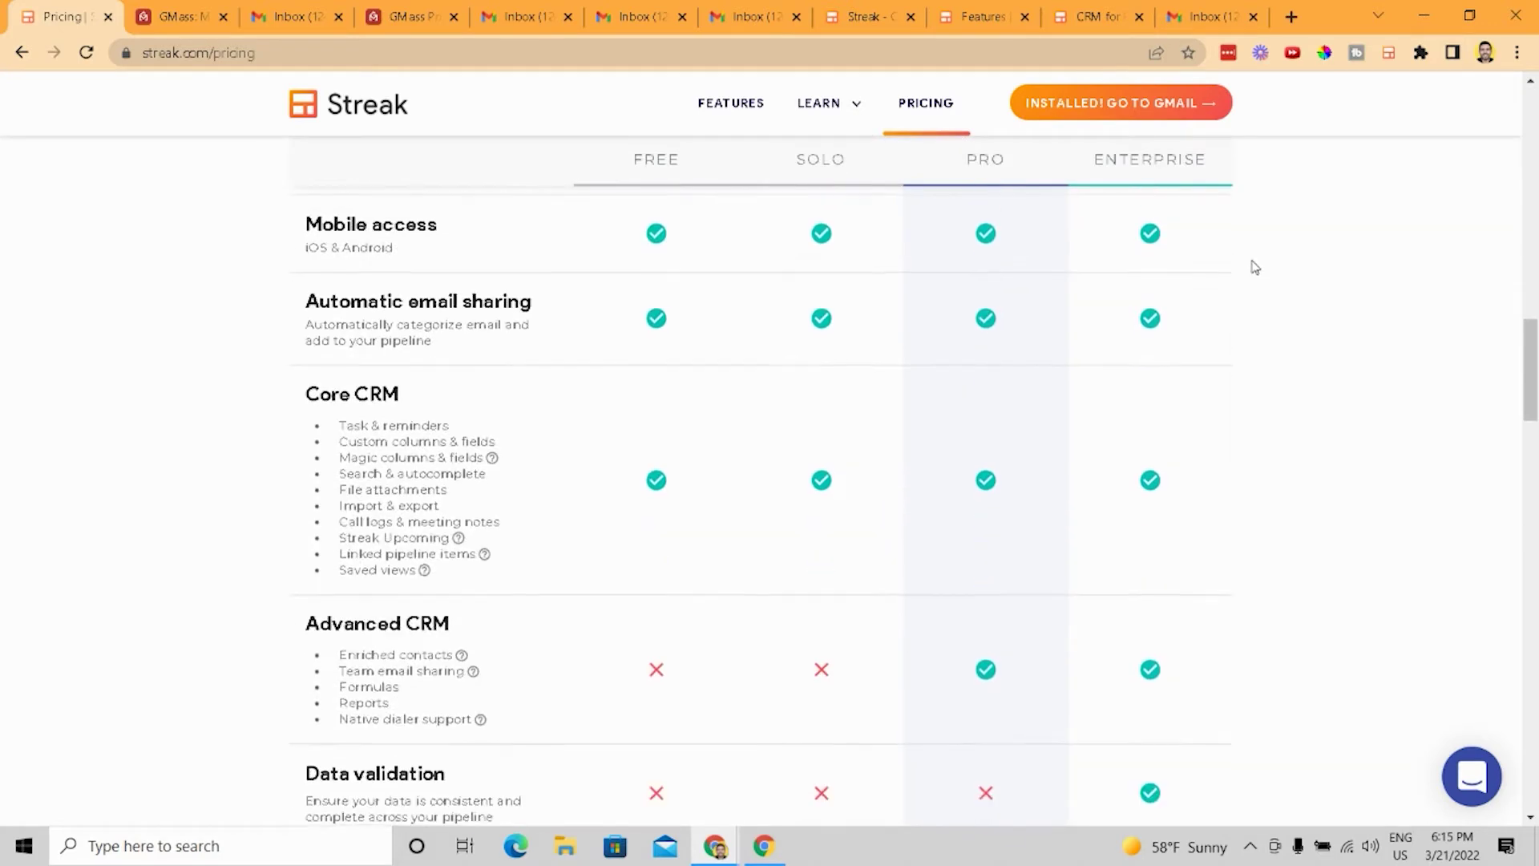
pyautogui.scroll(-3, 1253, 269)
pyautogui.scroll(-1, 1194, 335)
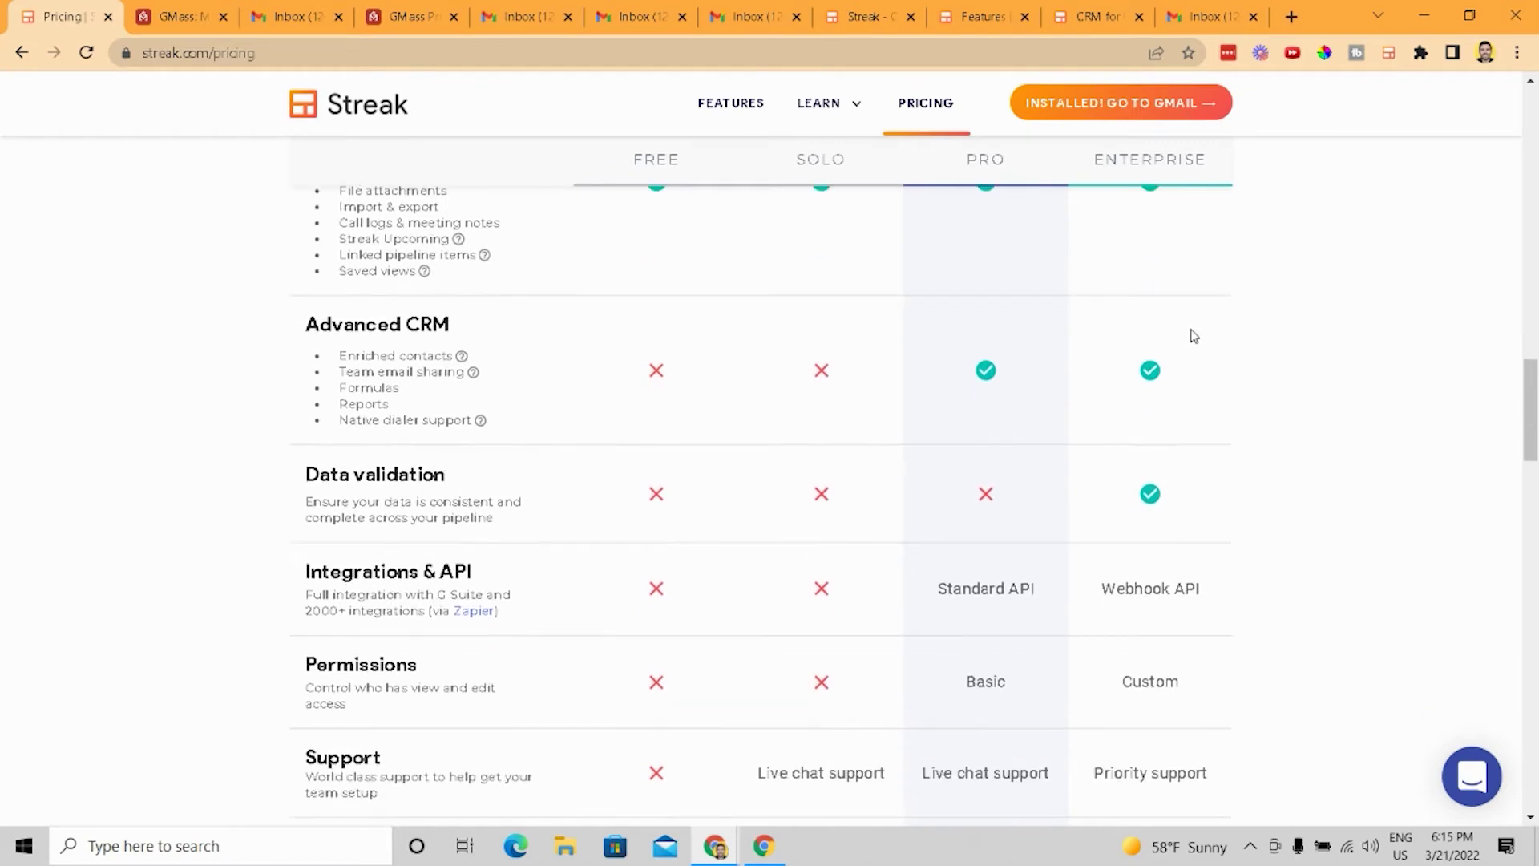
pyautogui.scroll(12, 1194, 341)
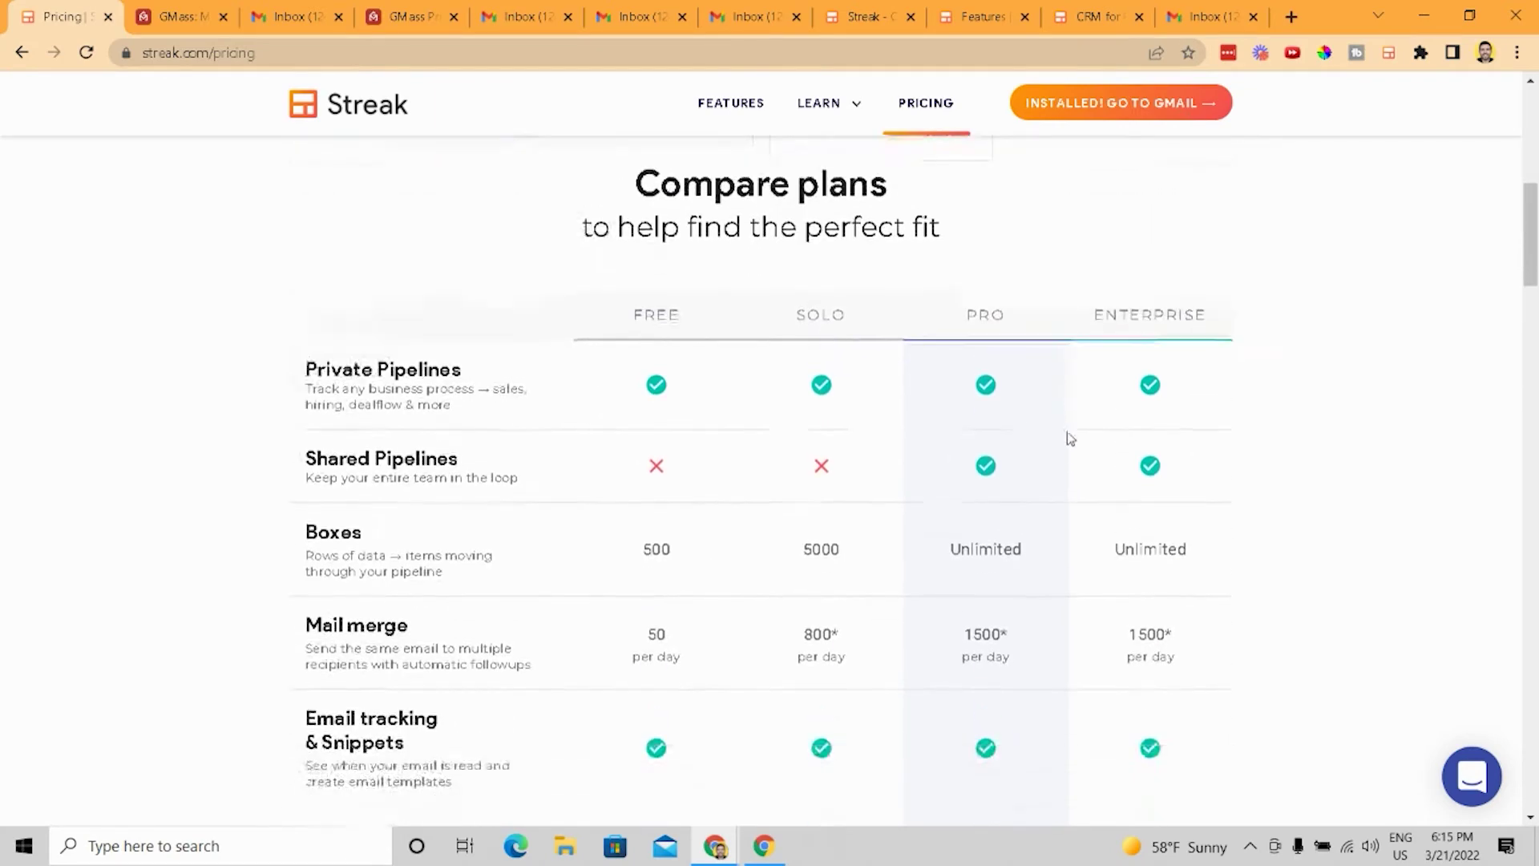
pyautogui.scroll(-12, 1070, 438)
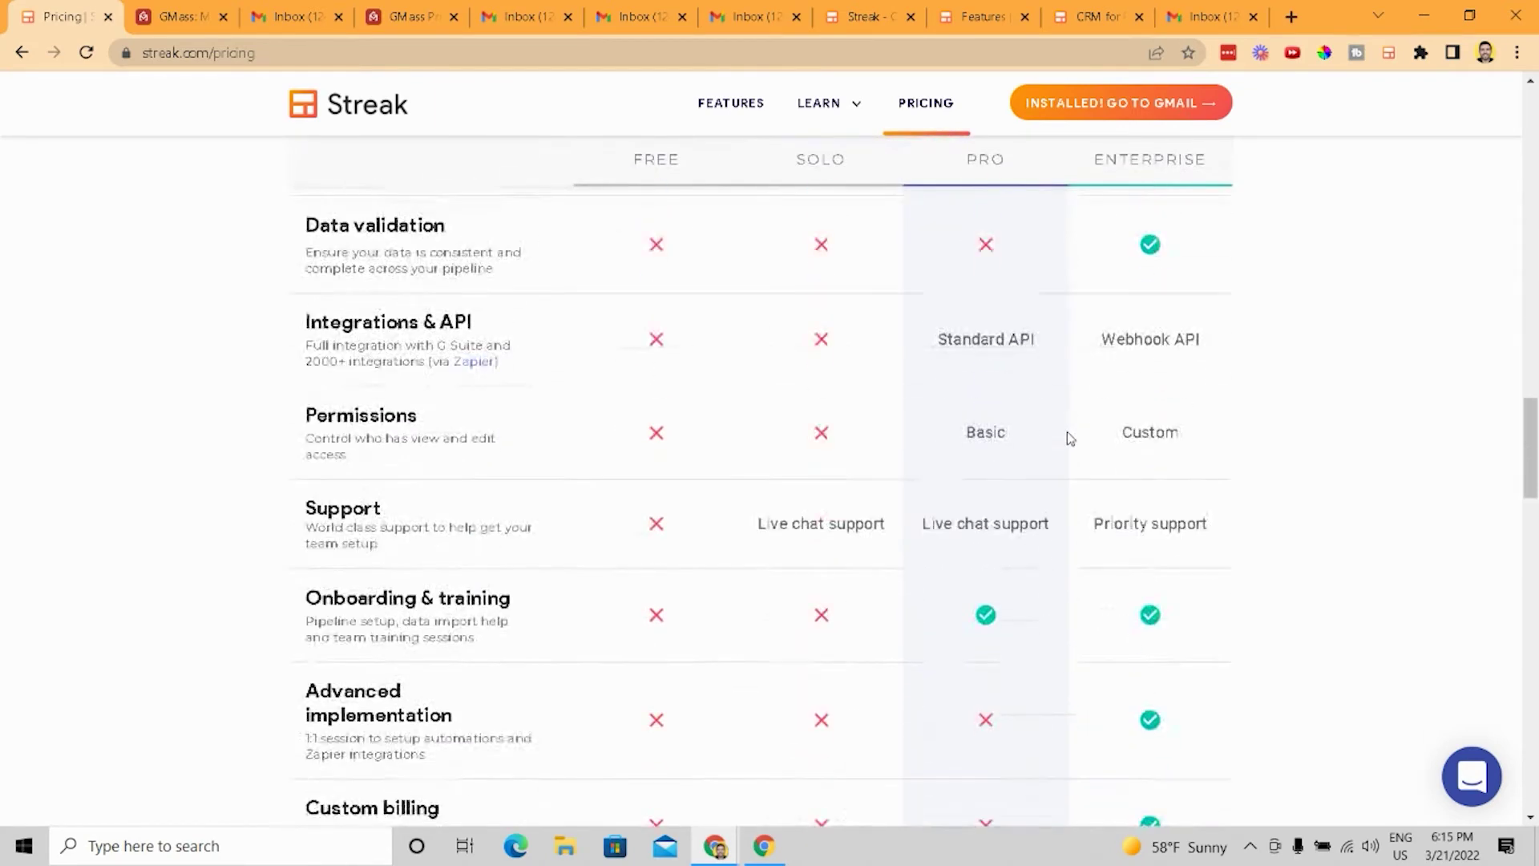
pyautogui.scroll(-5, 1070, 438)
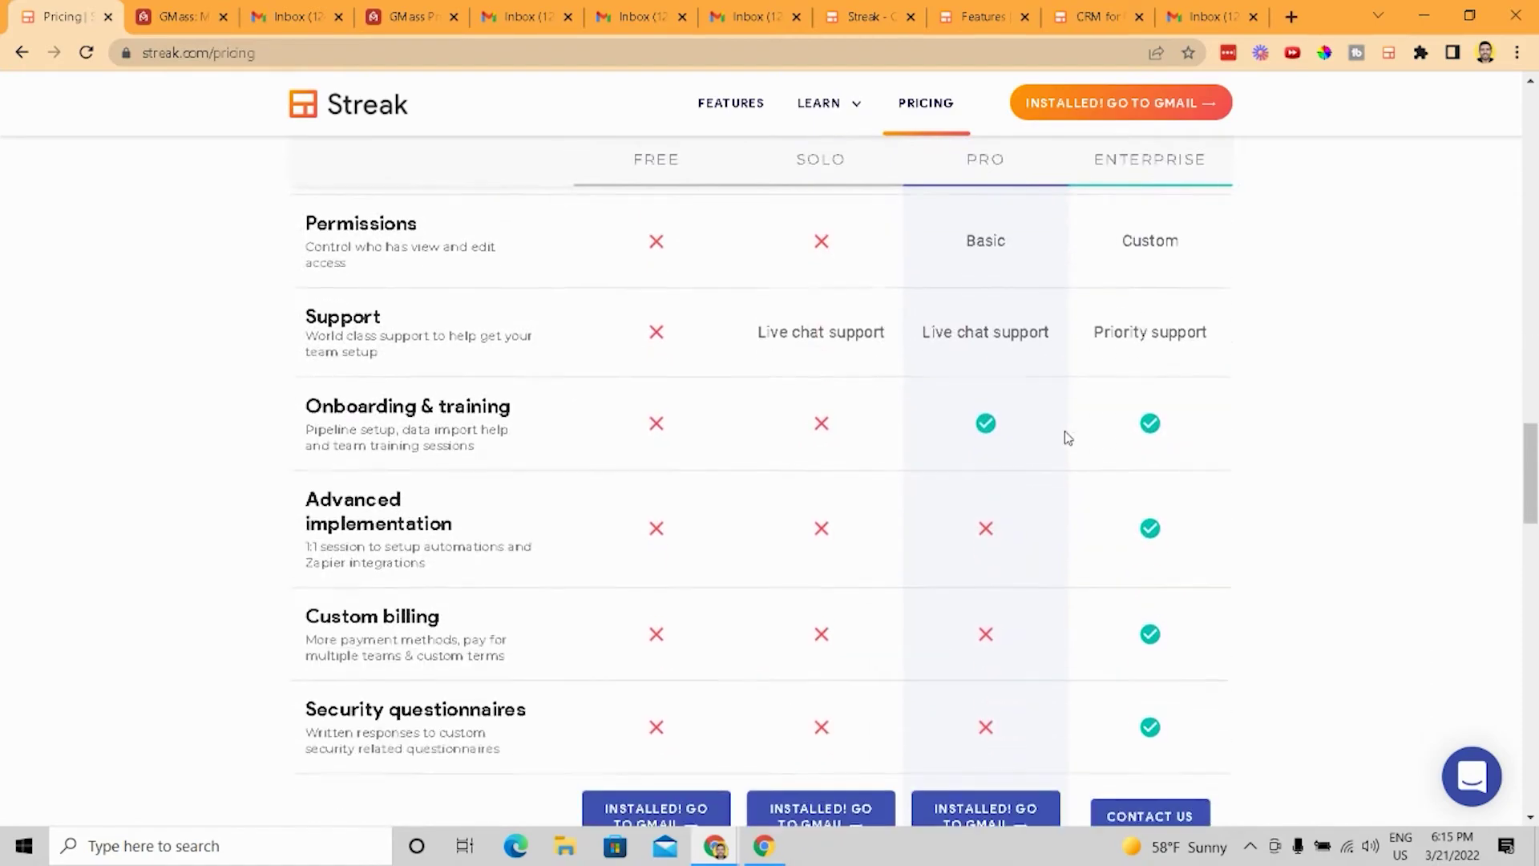
pyautogui.scroll(-6, 1069, 437)
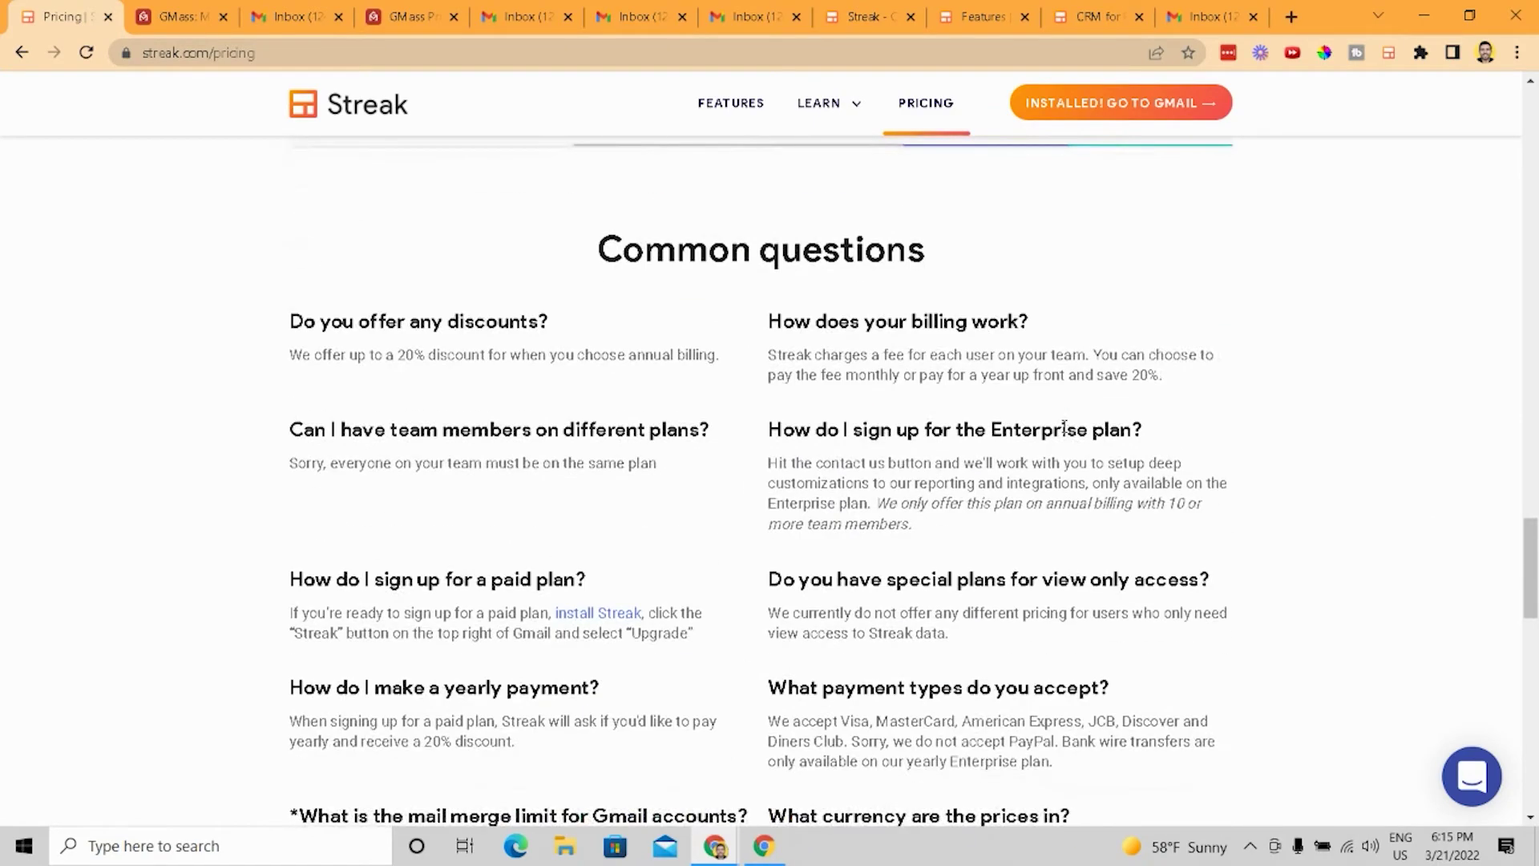
pyautogui.scroll(-2, 1248, 490)
pyautogui.scroll(20, 1179, 497)
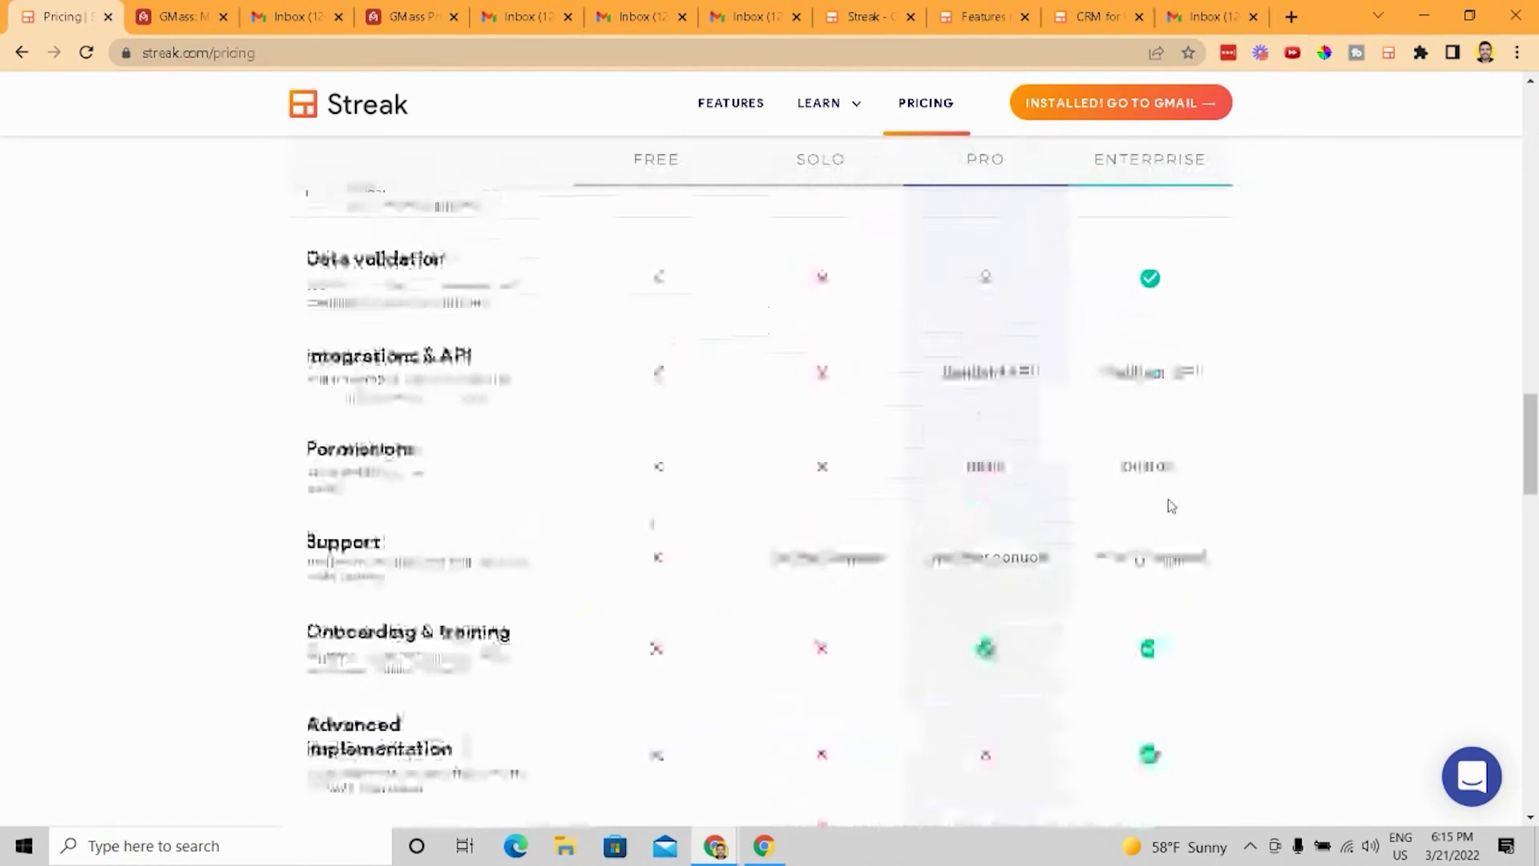
pyautogui.scroll(3, 1147, 385)
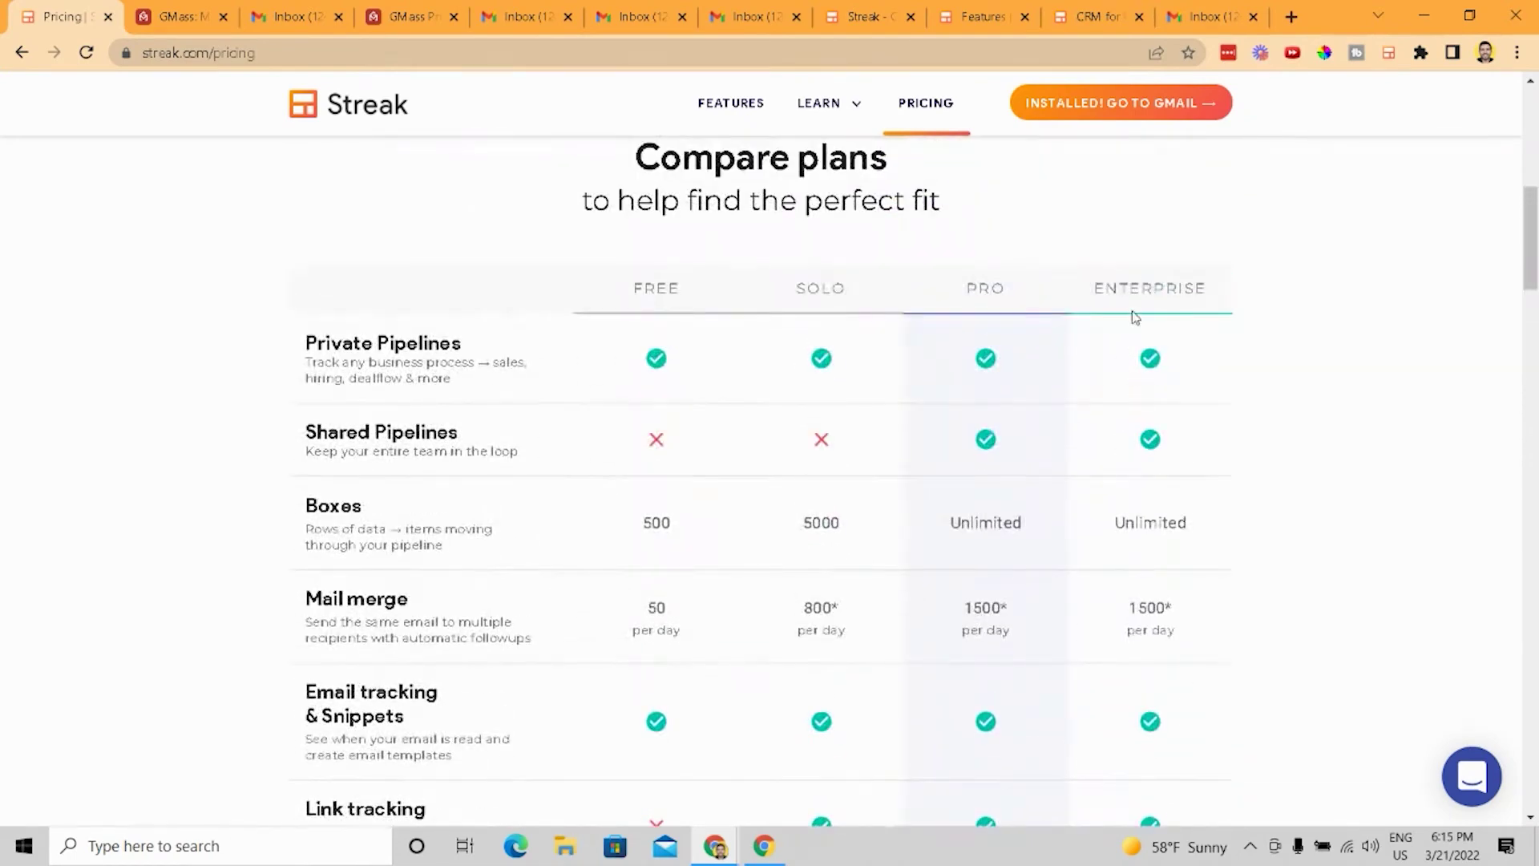
pyautogui.scroll(-2, 1151, 351)
pyautogui.scroll(-9, 1151, 351)
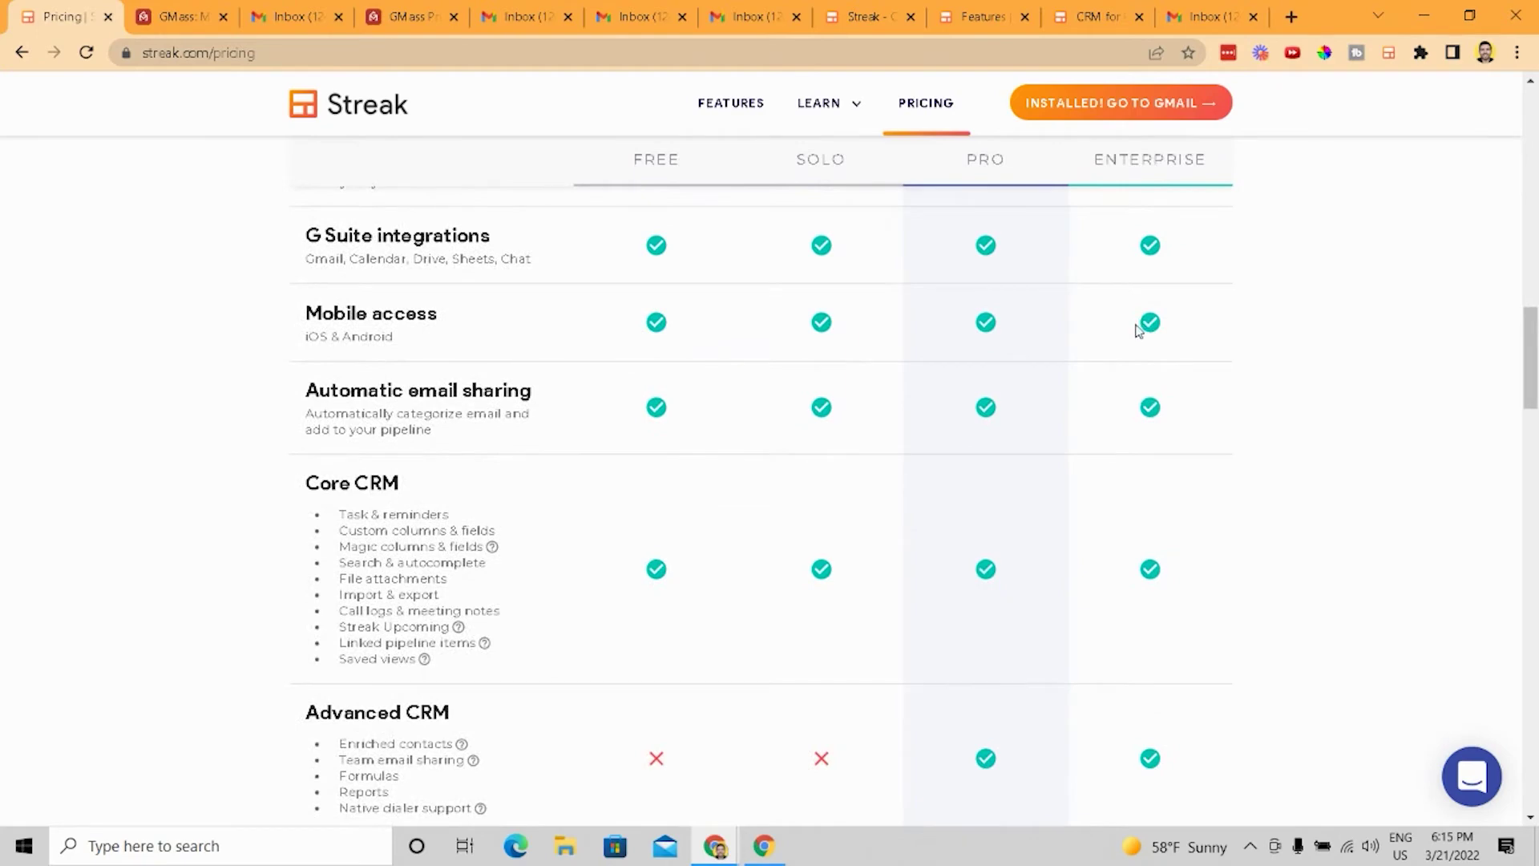
pyautogui.scroll(10, 1363, 325)
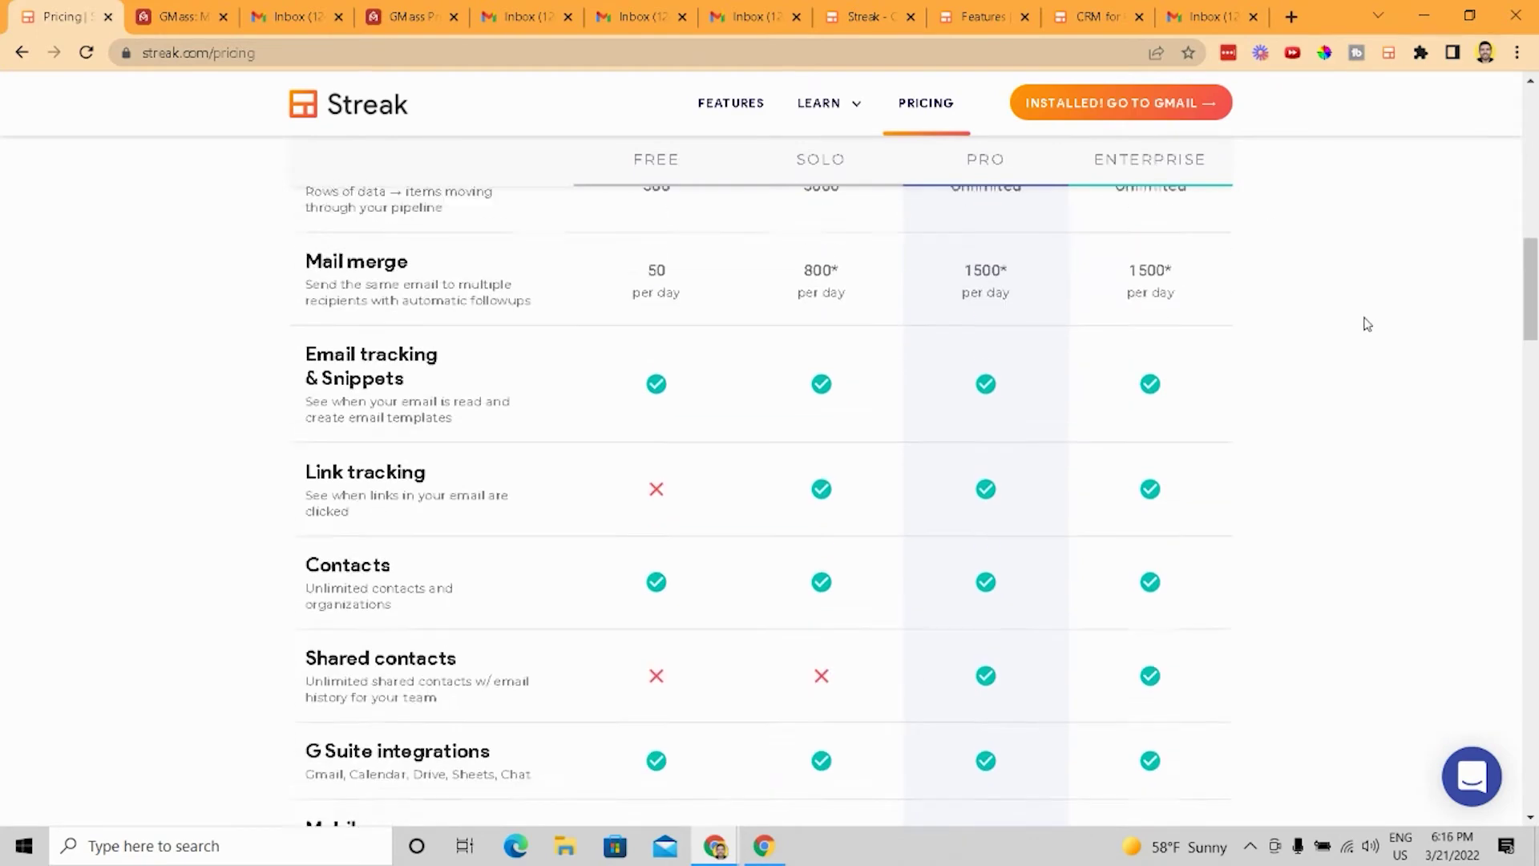
pyautogui.scroll(4, 1319, 353)
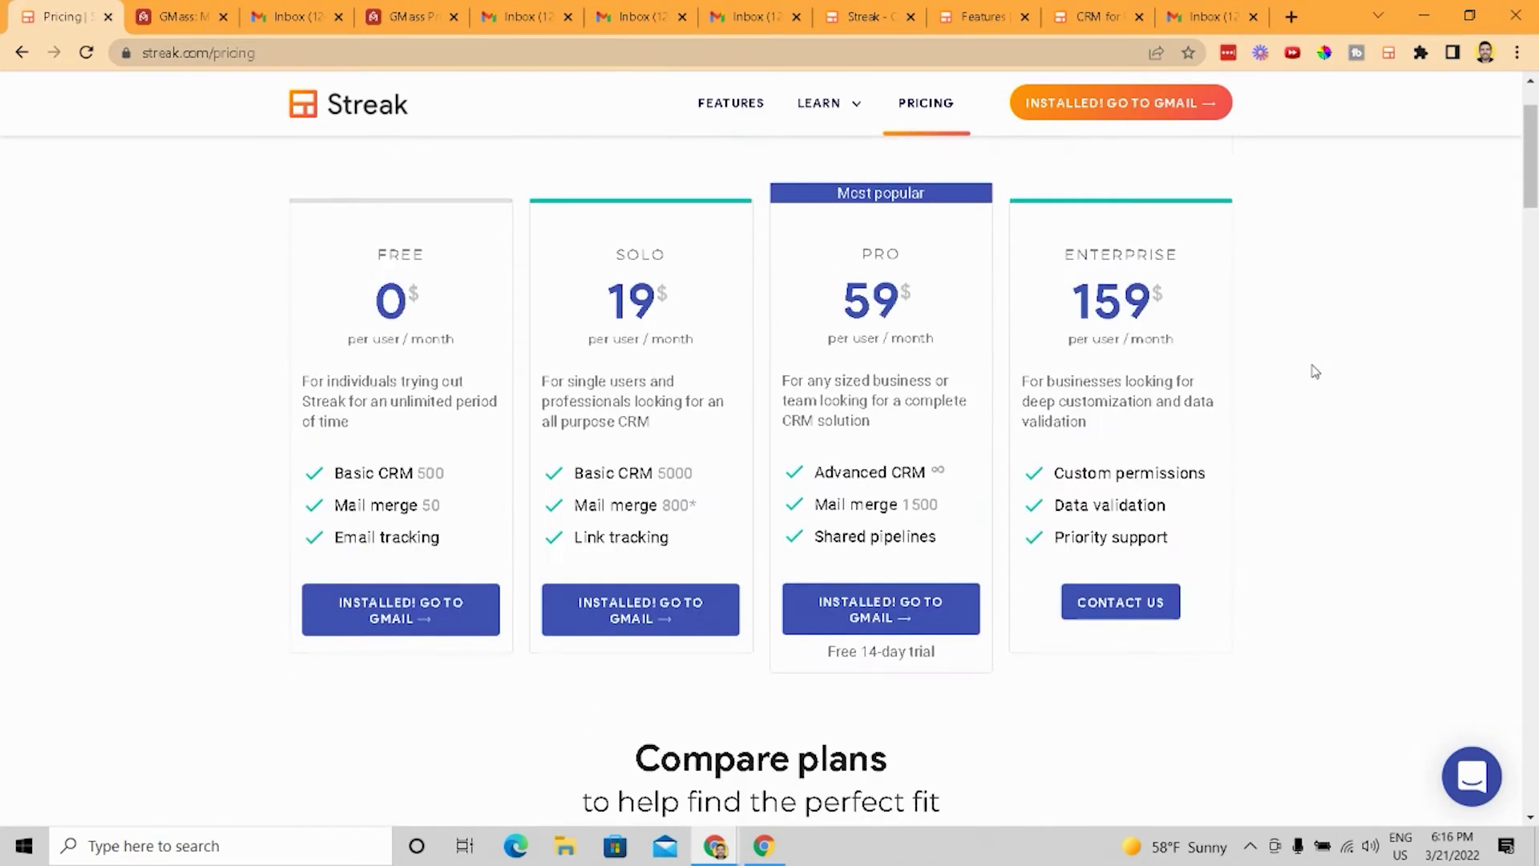
pyautogui.scroll(1, 1250, 369)
pyautogui.scroll(1, 1202, 384)
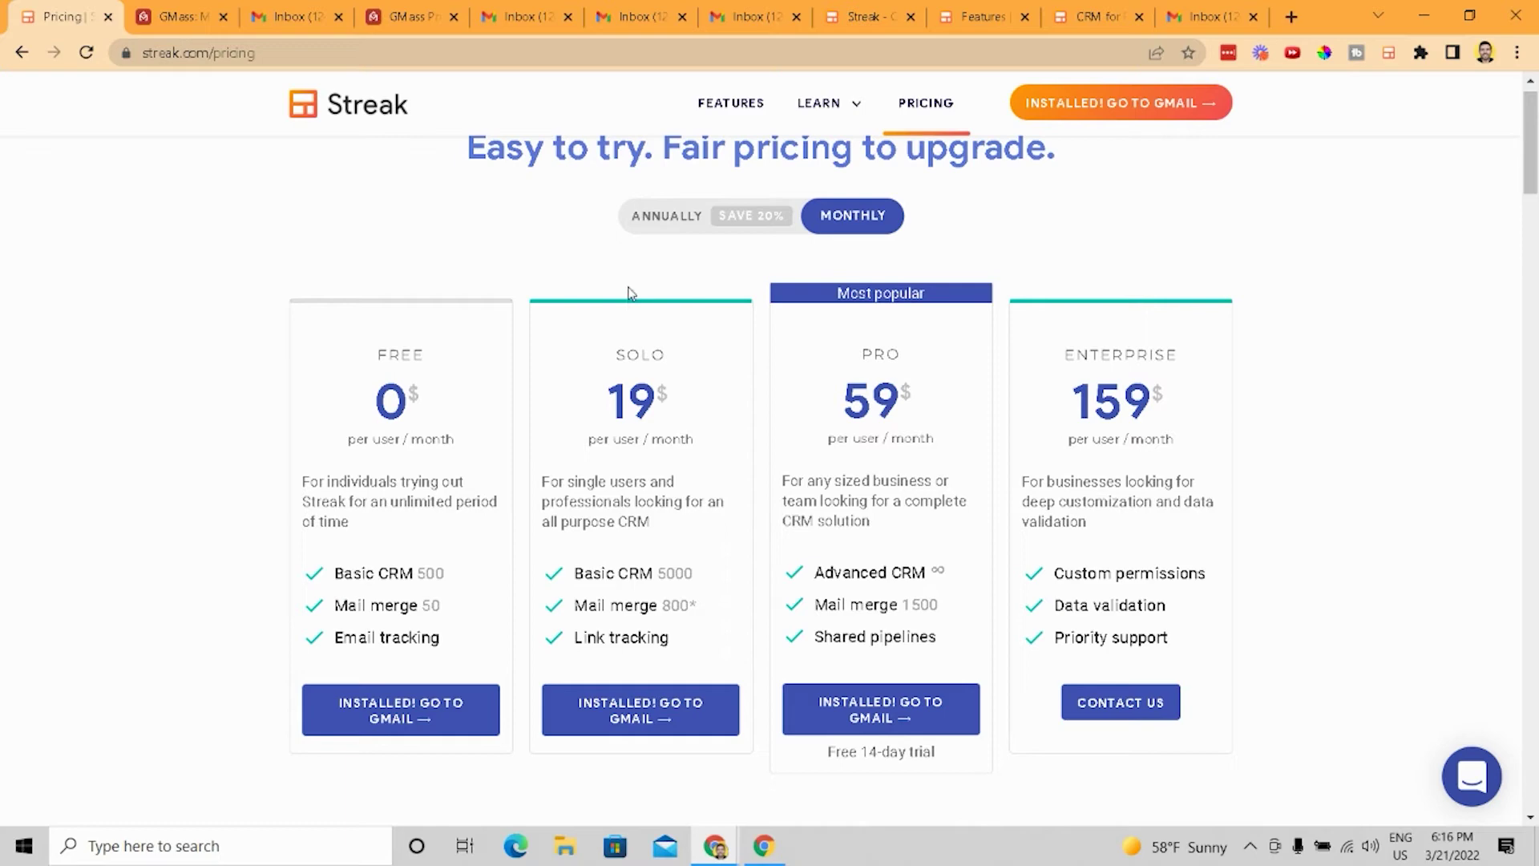
# Step: Open Gmail with Streak, view the Hiring, Support and Sales pipelines, and close the welcome panel
pyautogui.click(164, 9)
pyautogui.click(287, 19)
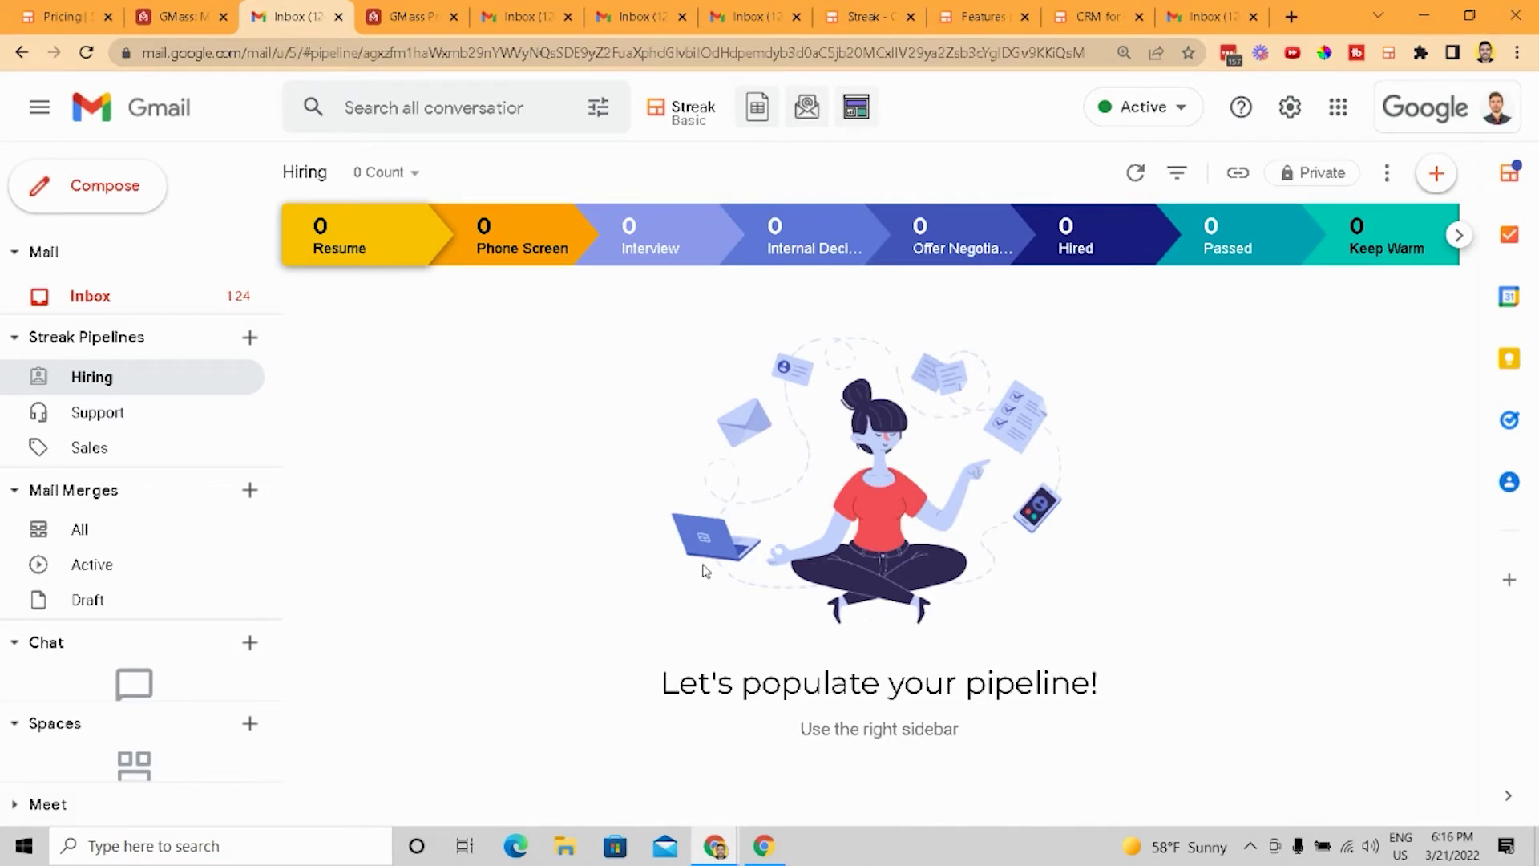
pyautogui.click(113, 424)
pyautogui.click(122, 447)
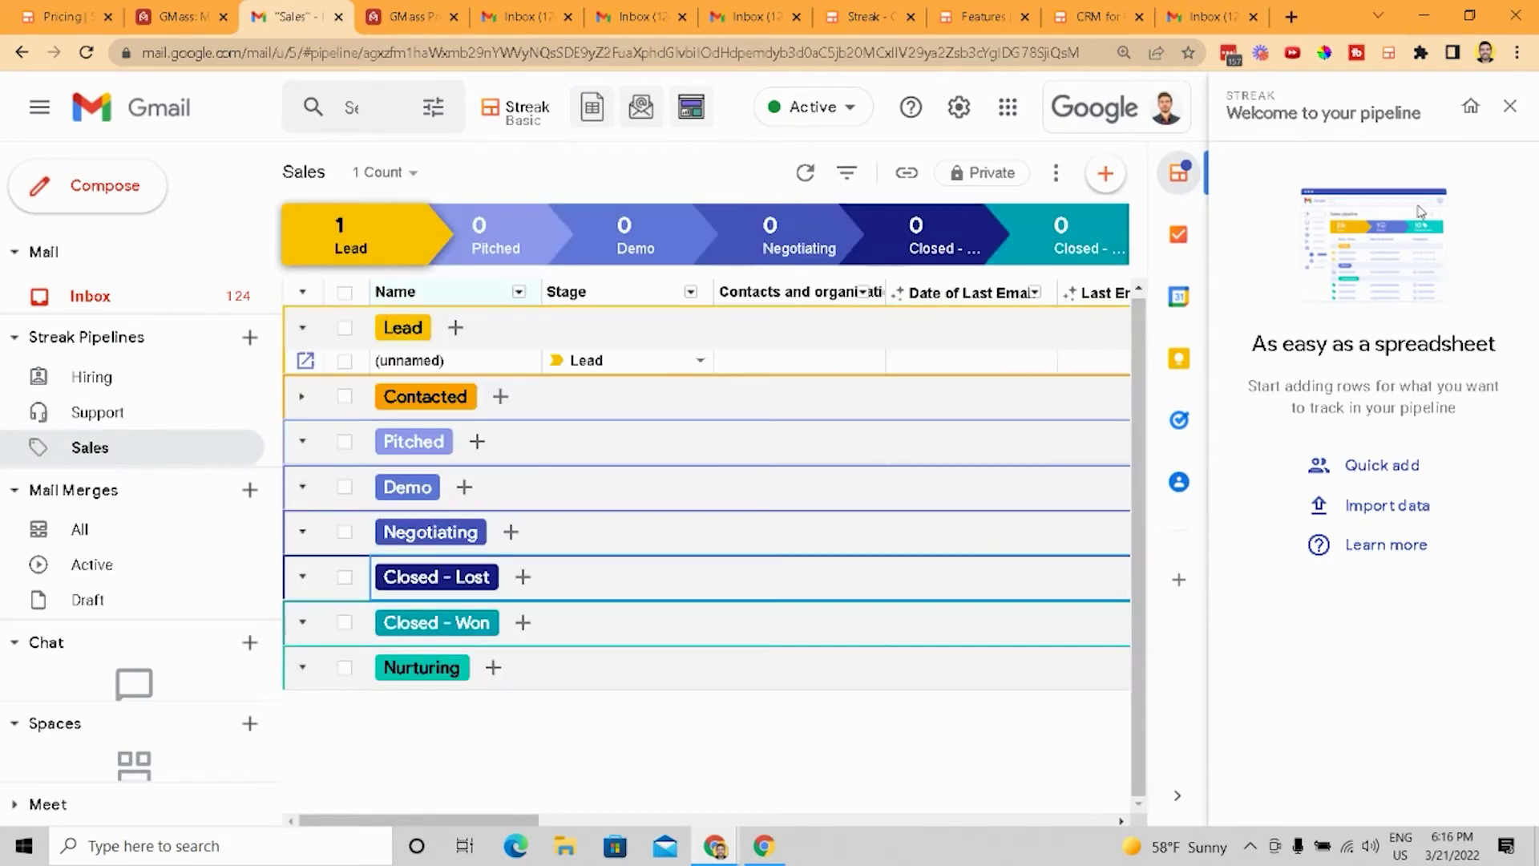
pyautogui.click(1510, 105)
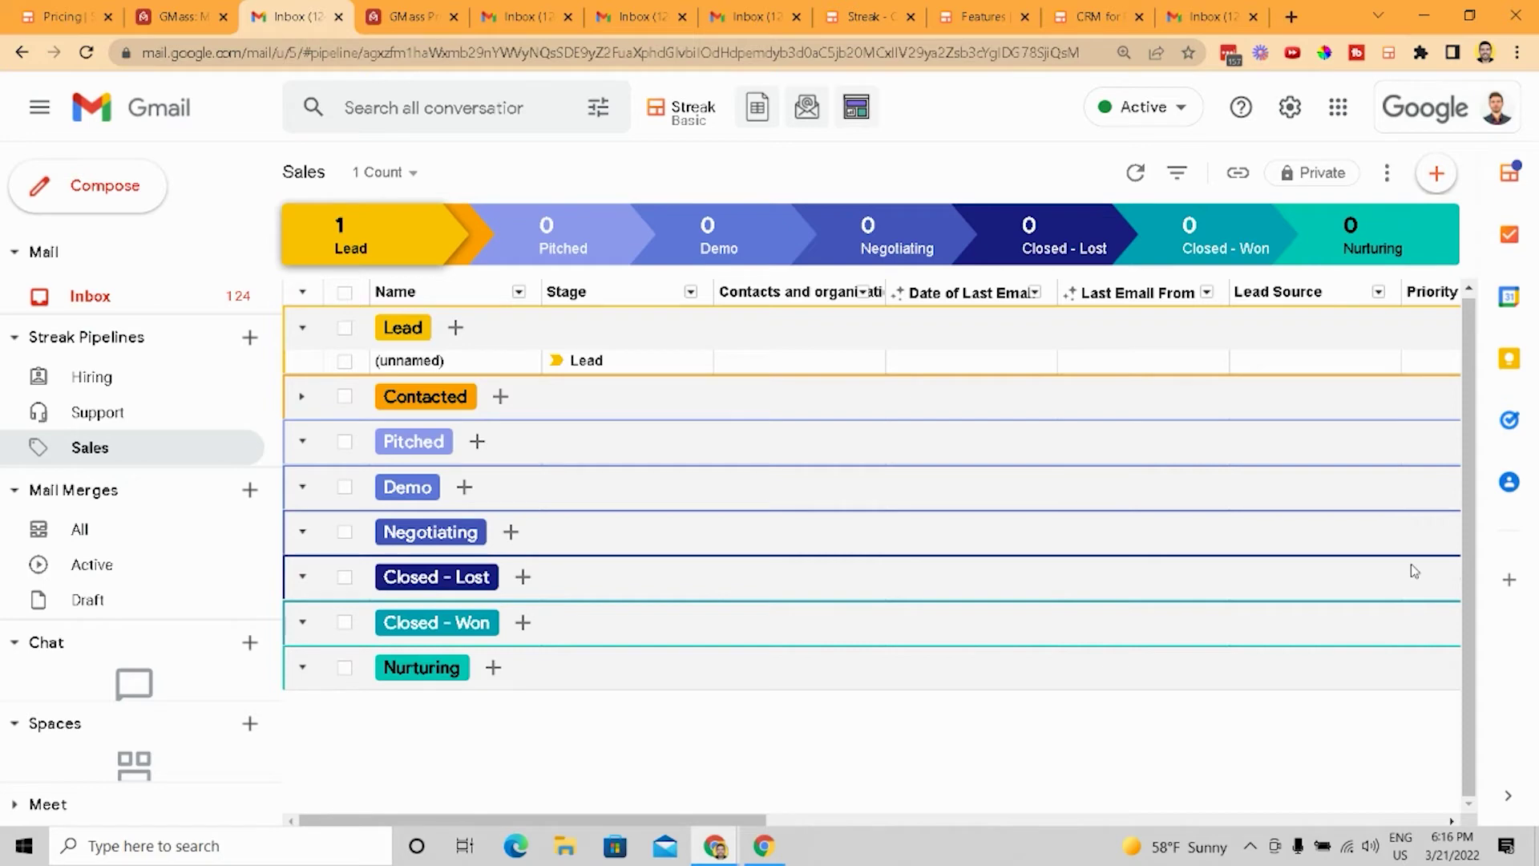
# Step: Revisit the Hiring, Support and Sales pipelines and close the welcome panel to widen the table
pyautogui.click(113, 381)
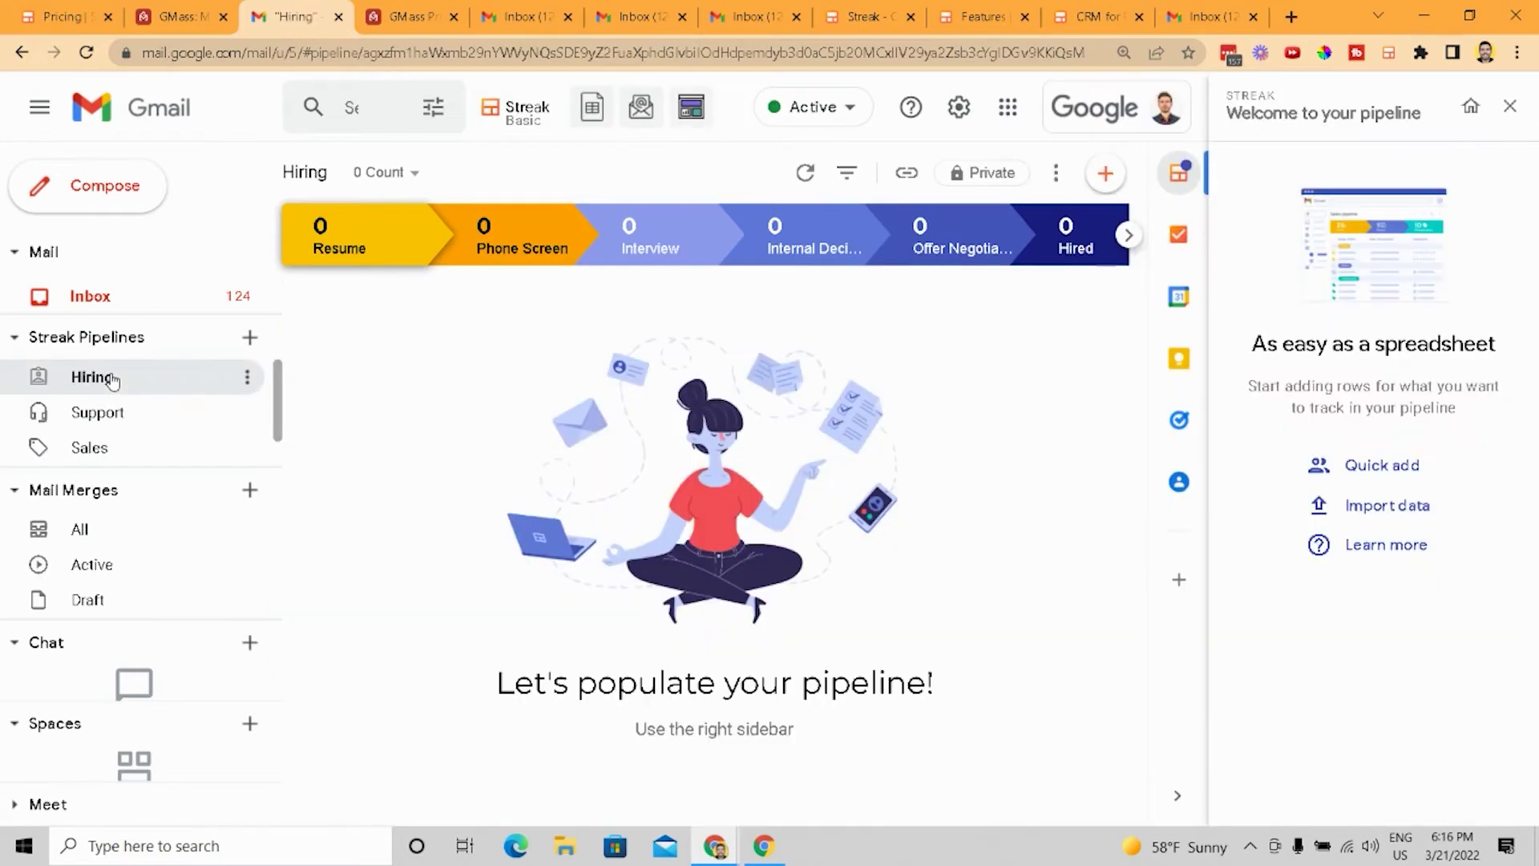
pyautogui.click(122, 415)
pyautogui.click(138, 447)
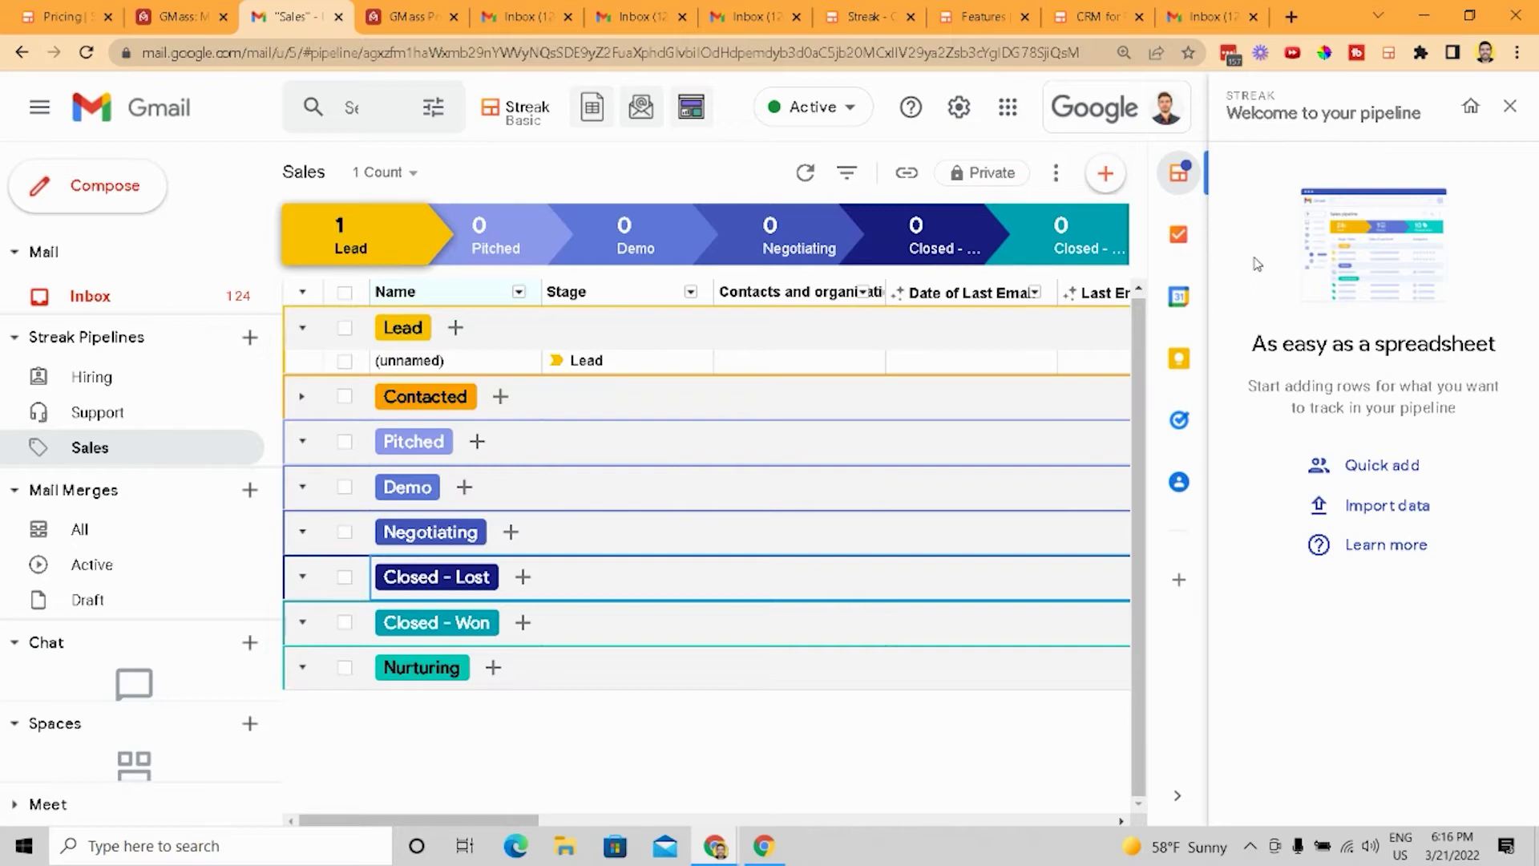
pyautogui.click(1509, 106)
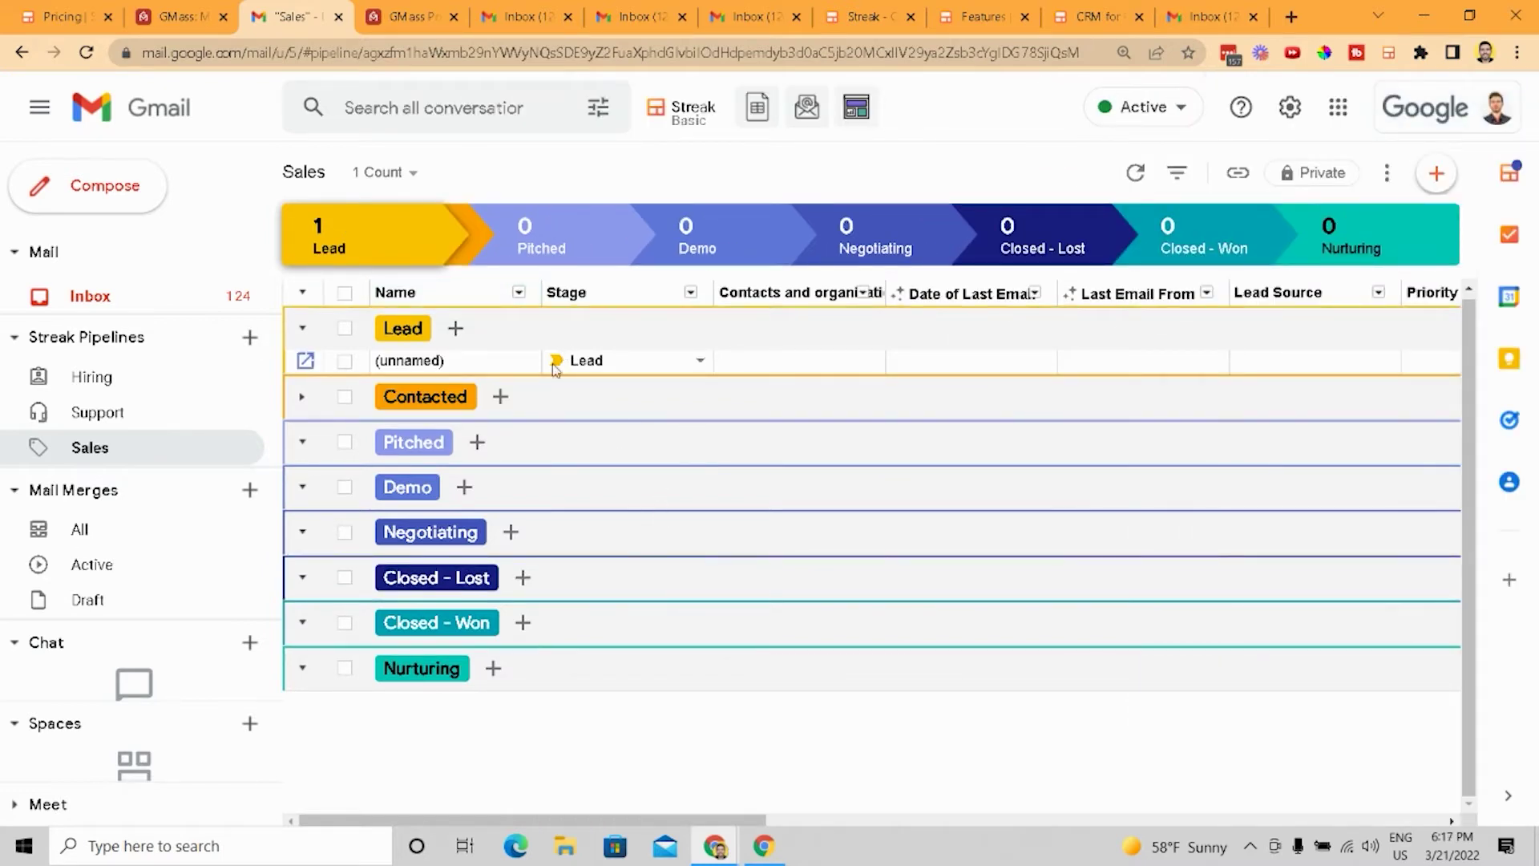
# Step: Return to the GMass pricing page and glance over the plan comparison
pyautogui.click(396, 24)
pyautogui.scroll(-3, 192, 484)
pyautogui.scroll(1, 334, 501)
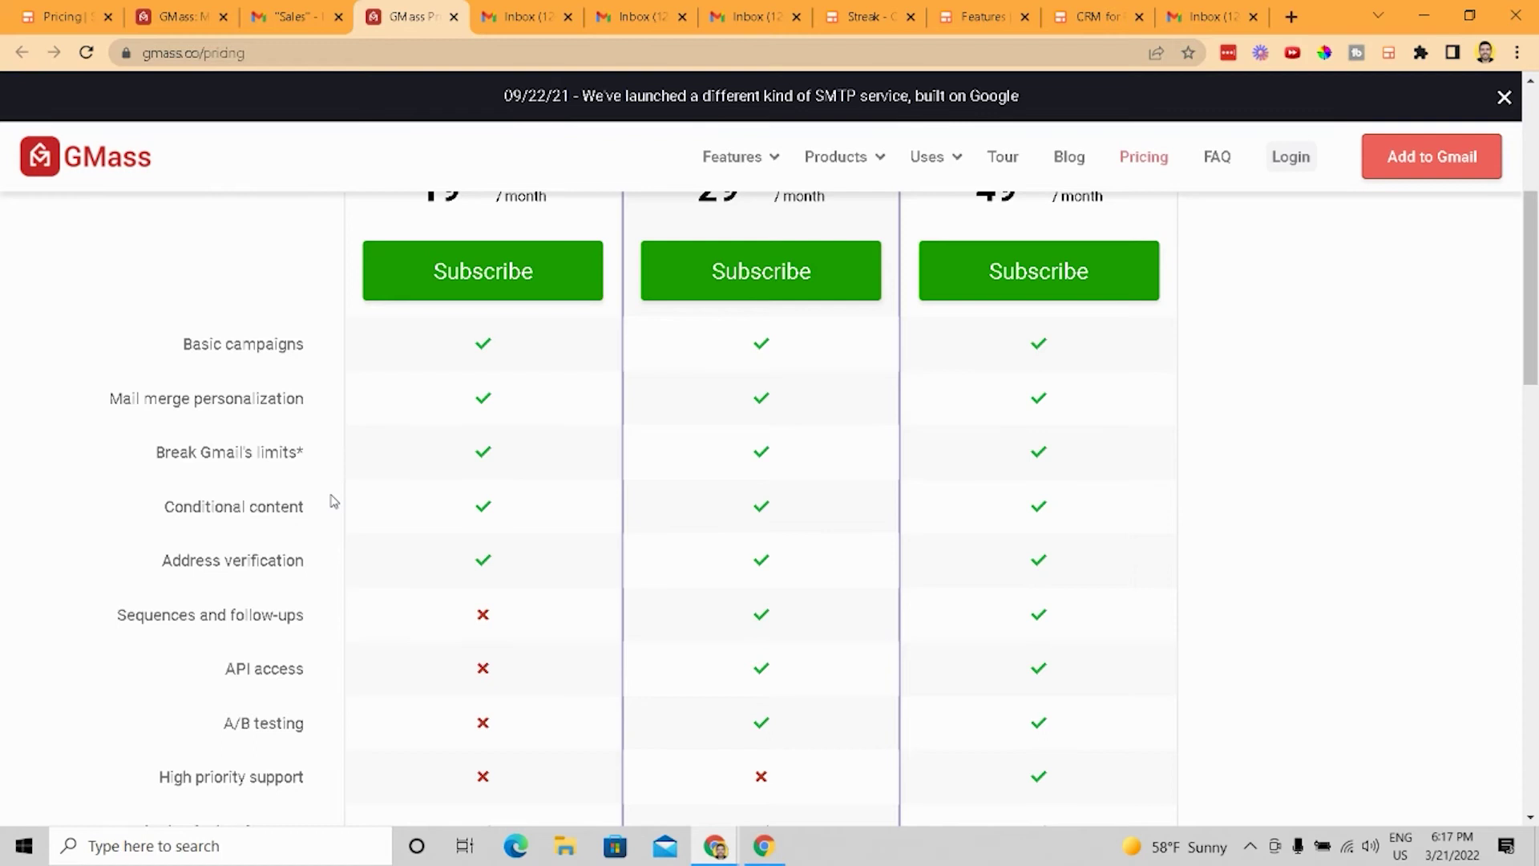
# Step: Highlight the 'API access' feature row in GMass's pricing comparison table
pyautogui.moveTo(223, 666); pyautogui.dragTo(324, 667)
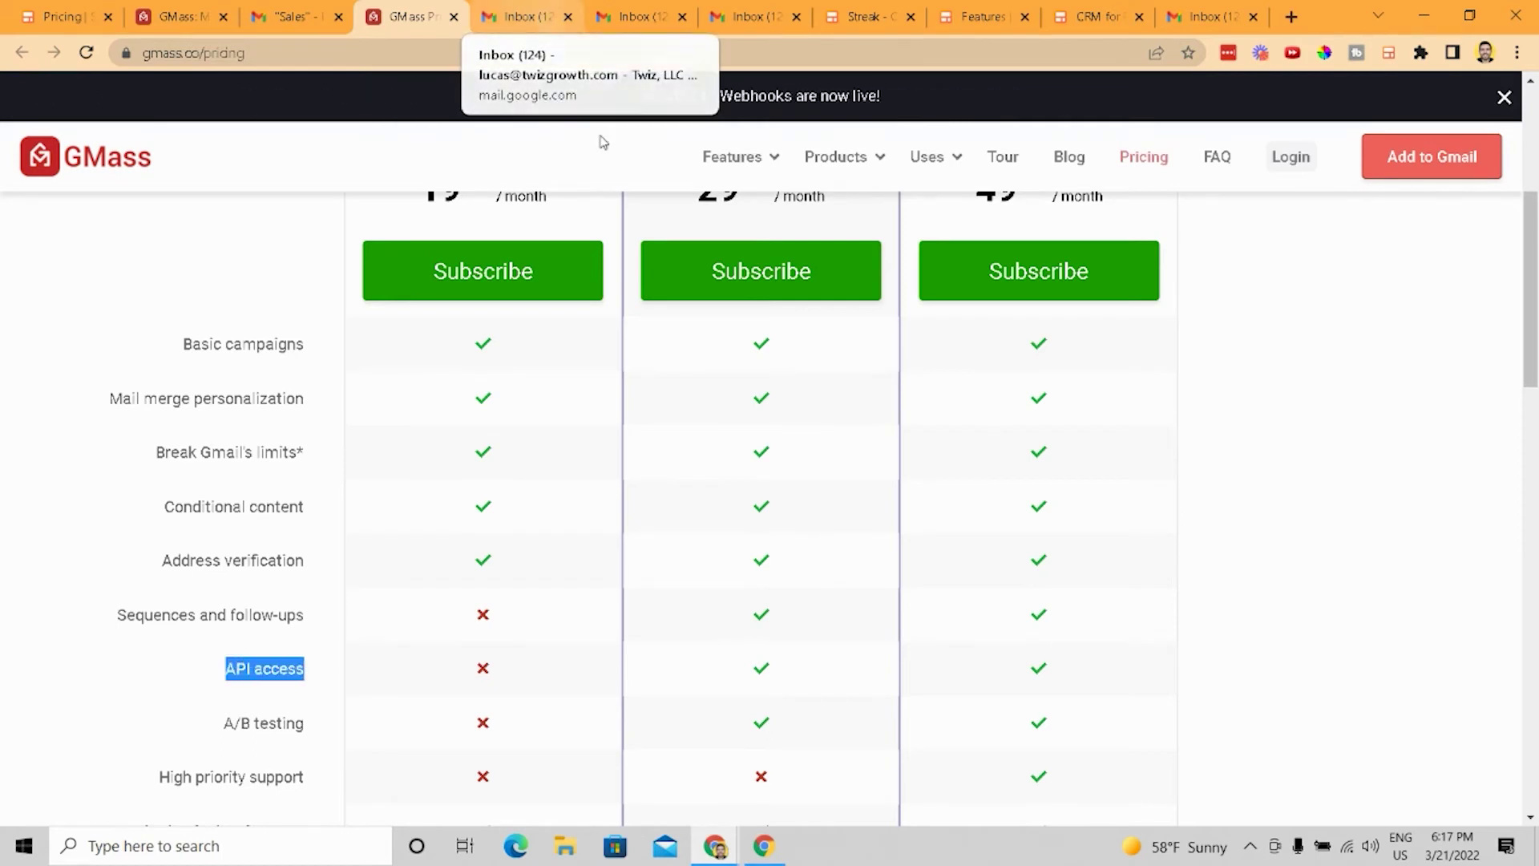
pyautogui.moveTo(848, 176)
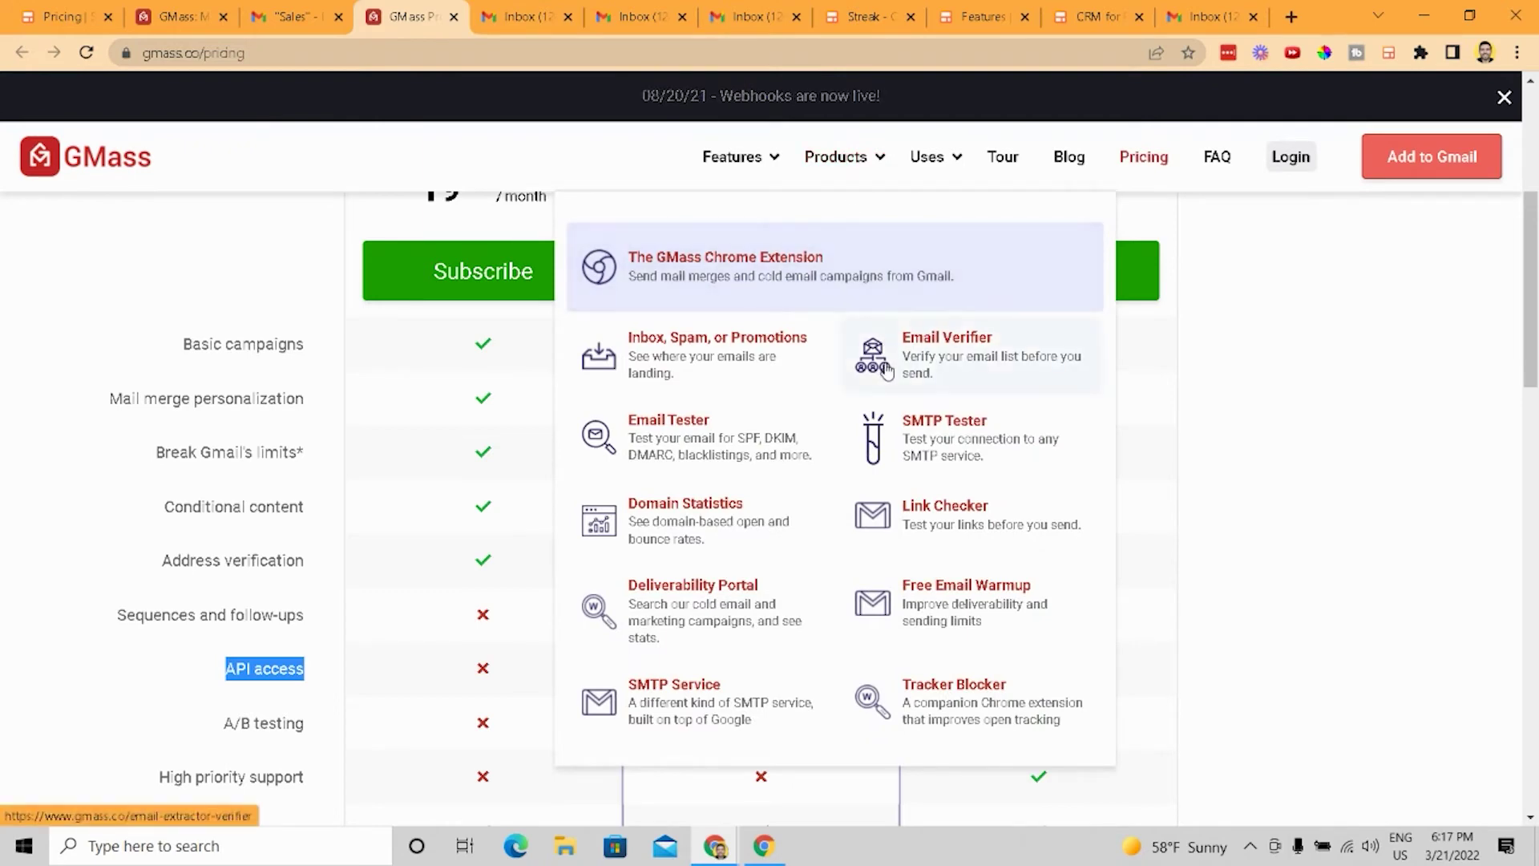
pyautogui.moveTo(932, 159)
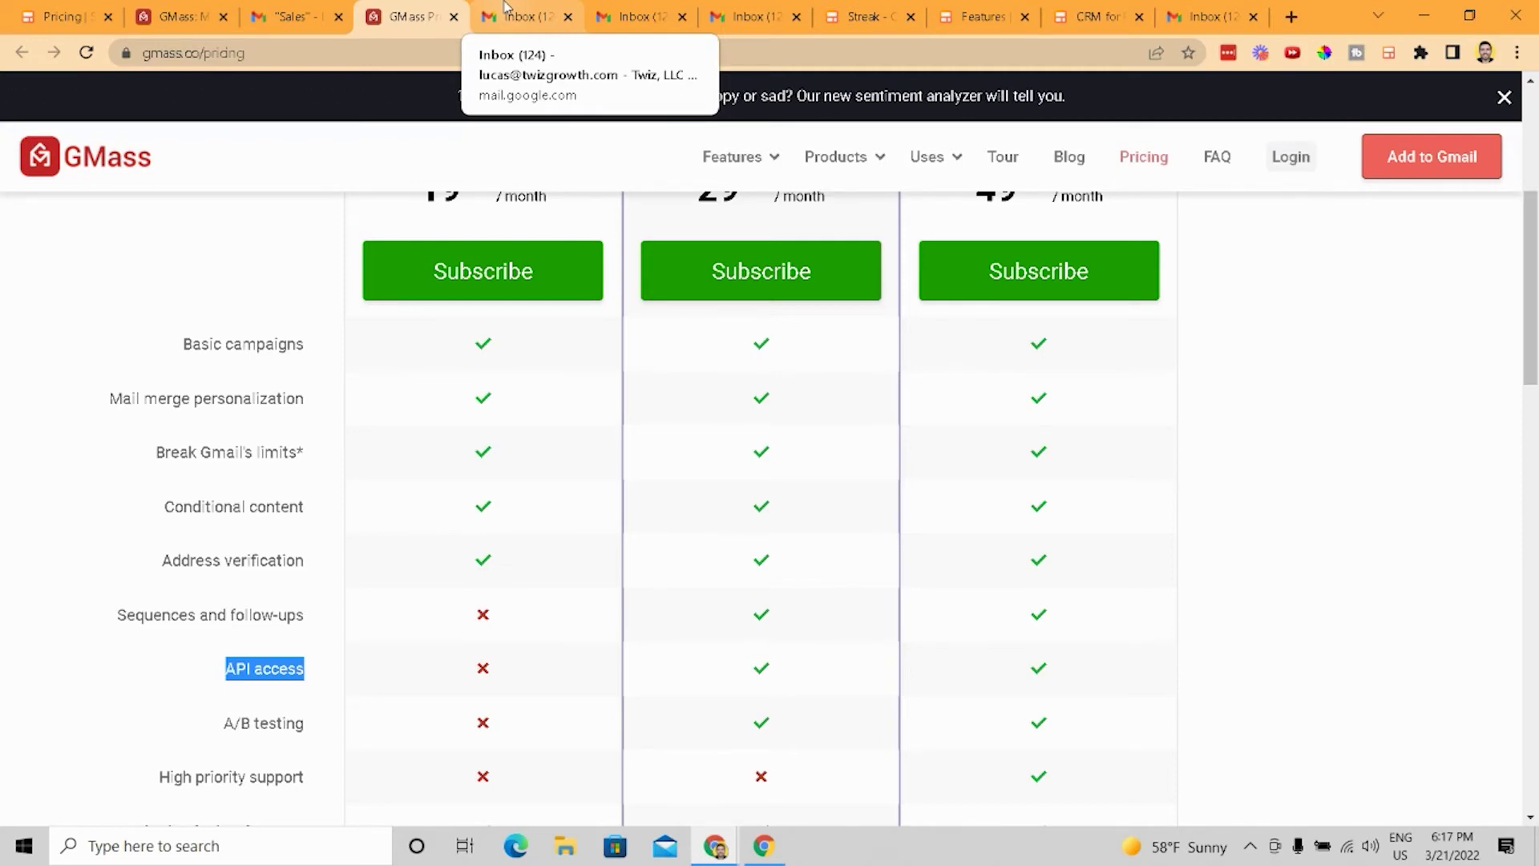
# Step: Return to Gmail and dismiss the pipeline contact suggestions with 'Skip for now'
pyautogui.click(504, 6)
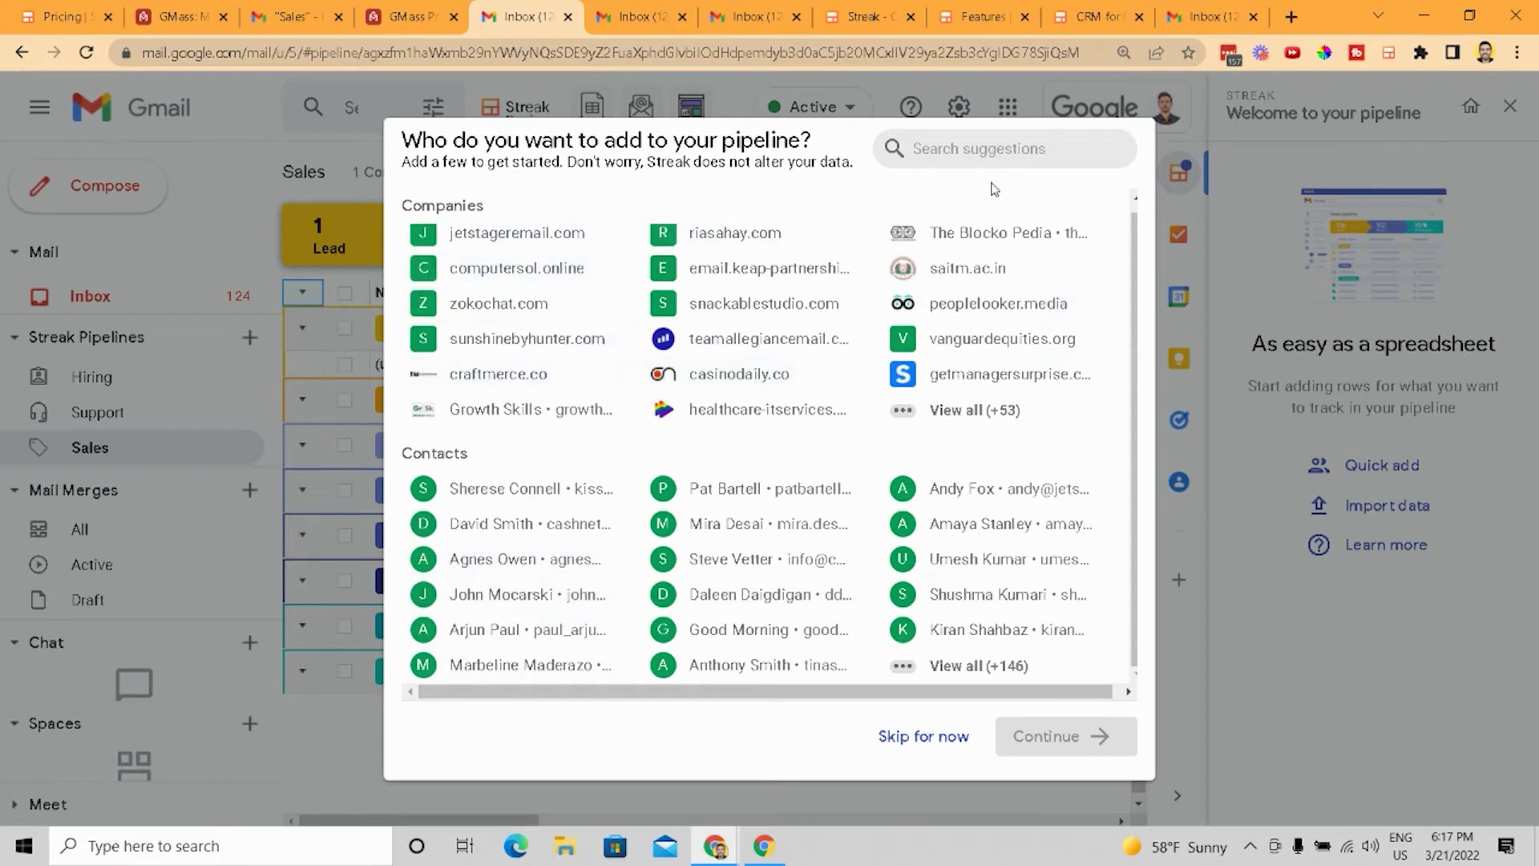
pyautogui.click(930, 738)
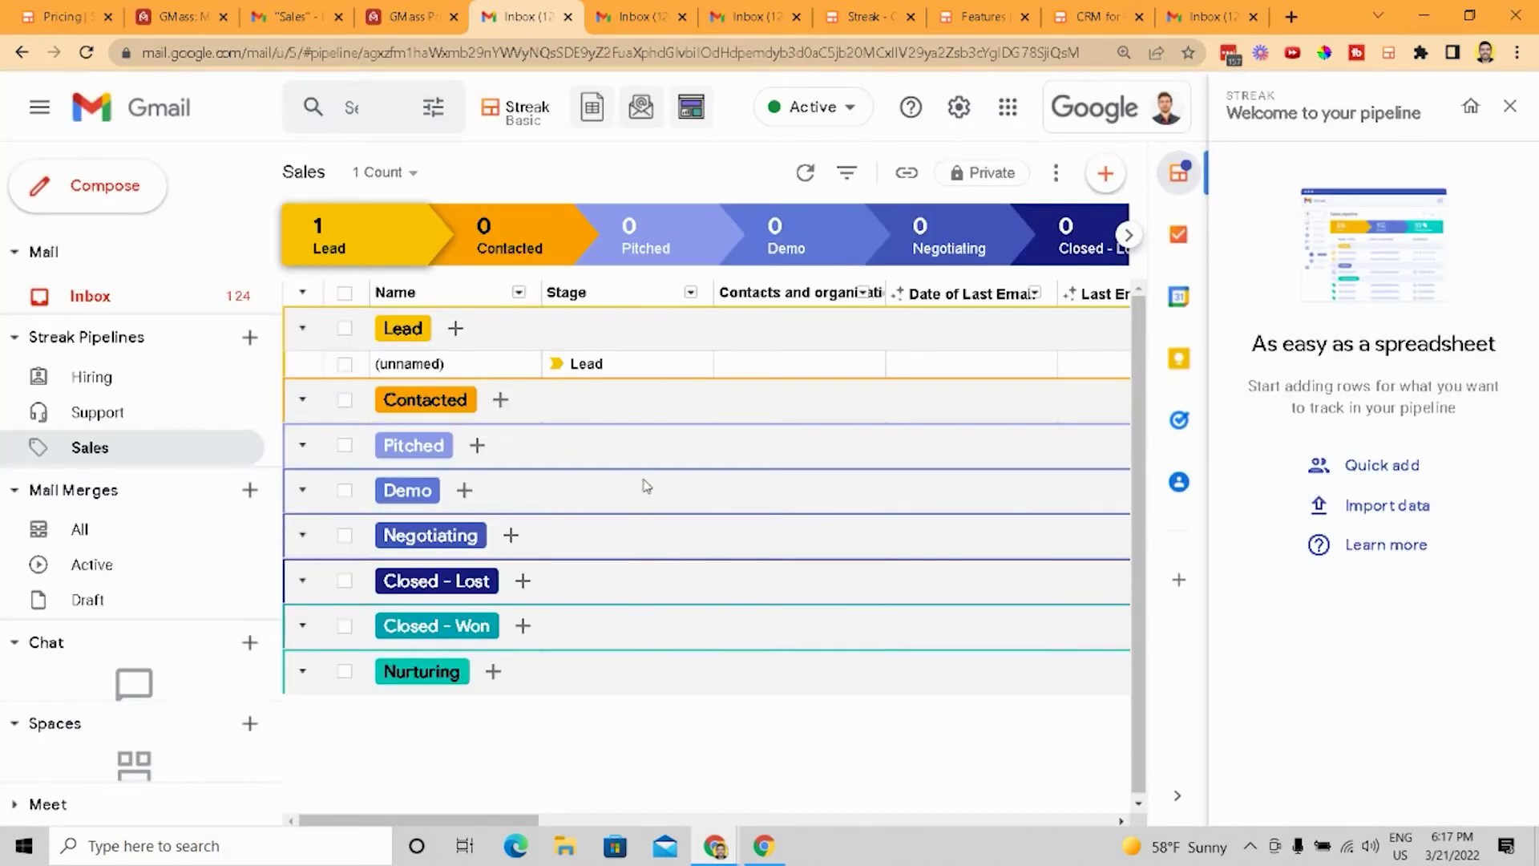
# Step: Browse the Google Sheets, Slack and Hangouts Chat integrations, dismissing the desktop notifications prompt
pyautogui.click(618, 8)
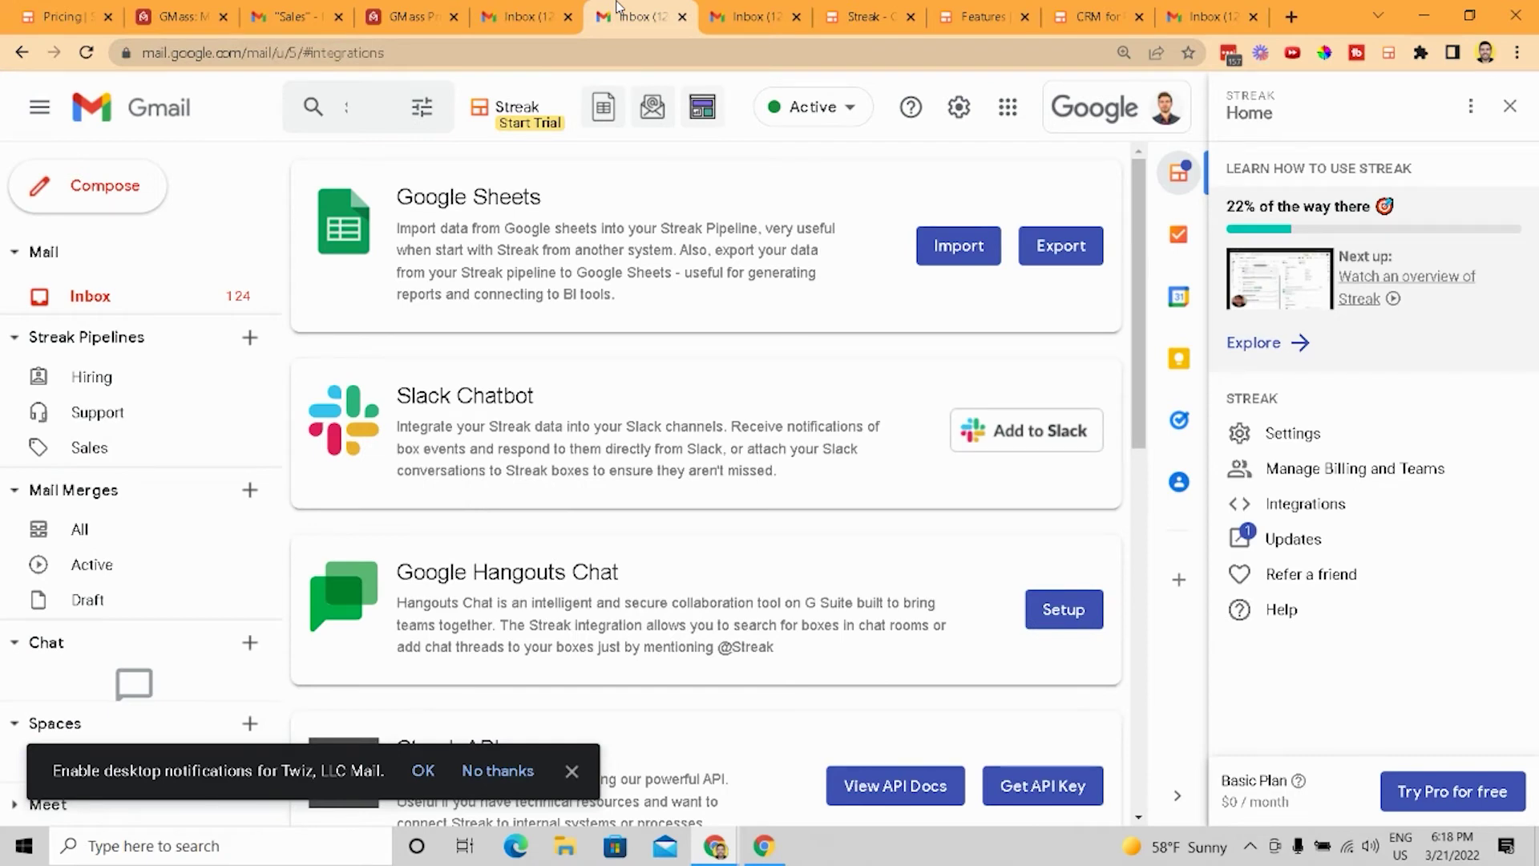
pyautogui.scroll(-1, 773, 332)
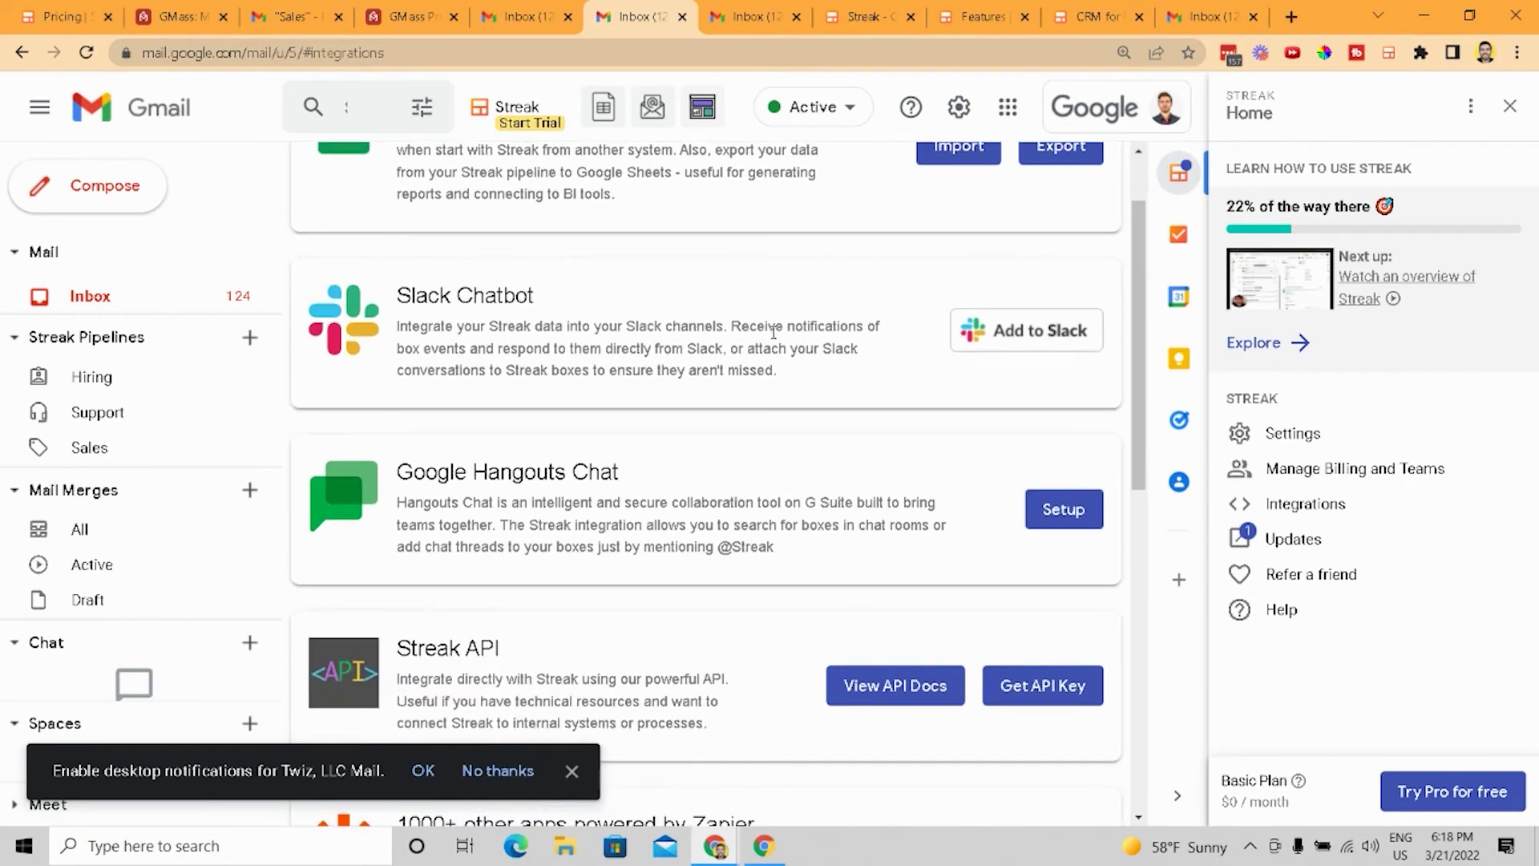
pyautogui.scroll(1, 774, 331)
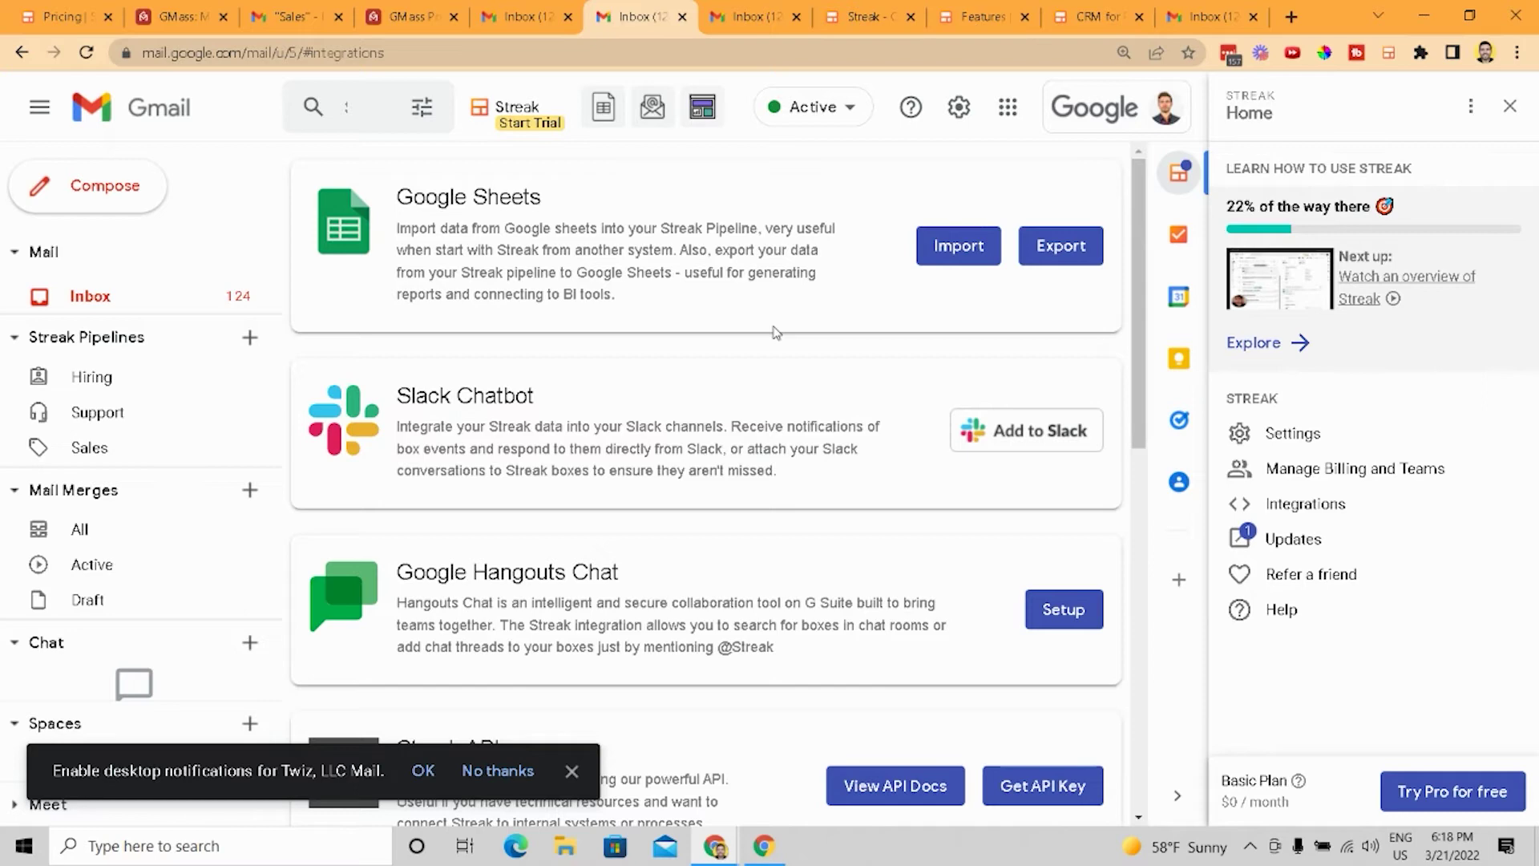
pyautogui.scroll(-5, 776, 332)
pyautogui.scroll(-10, 776, 331)
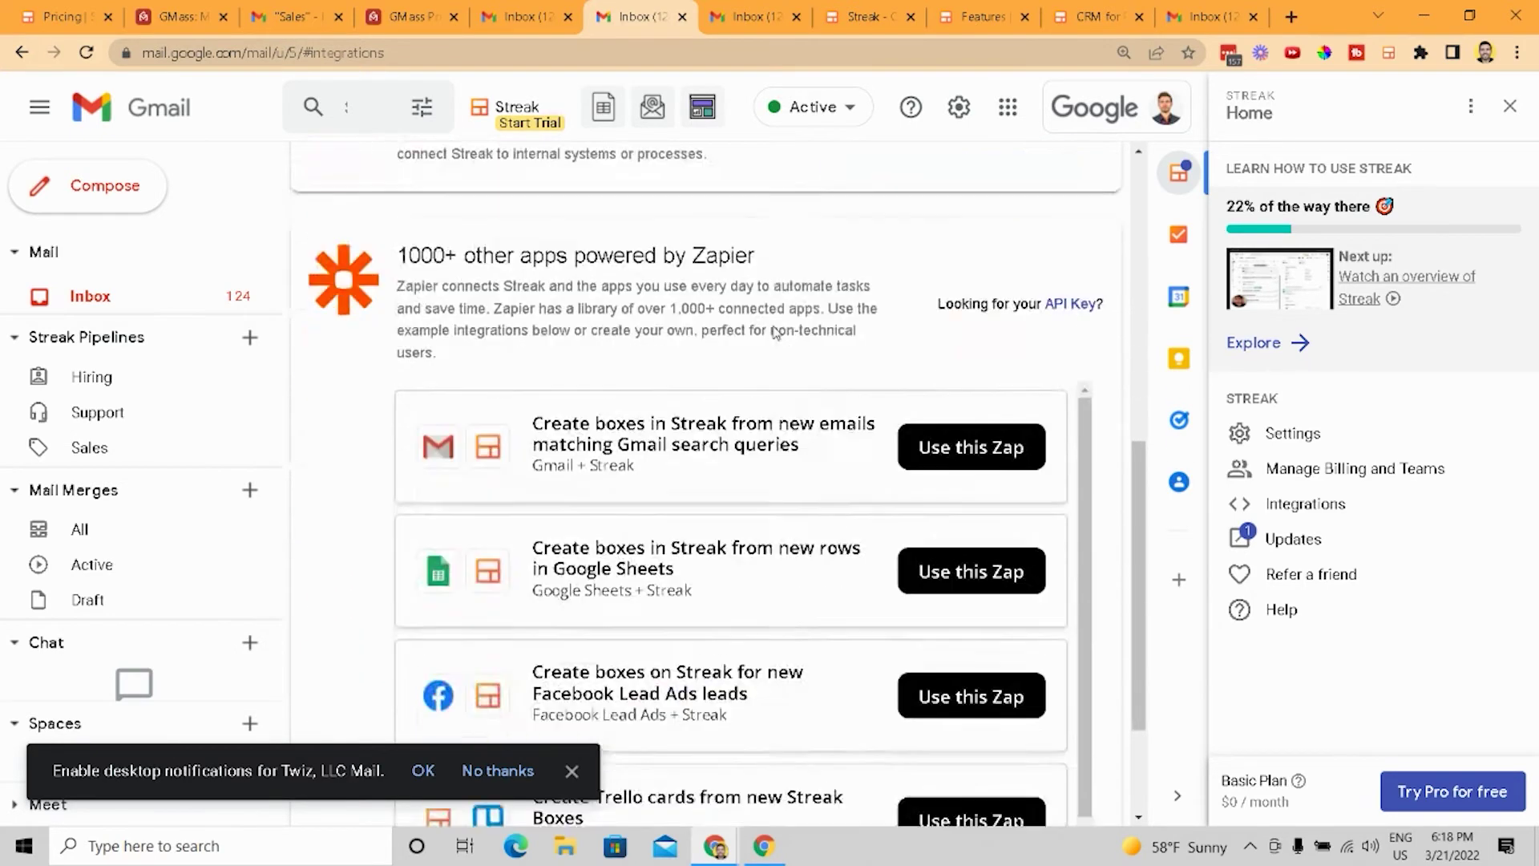
pyautogui.click(571, 770)
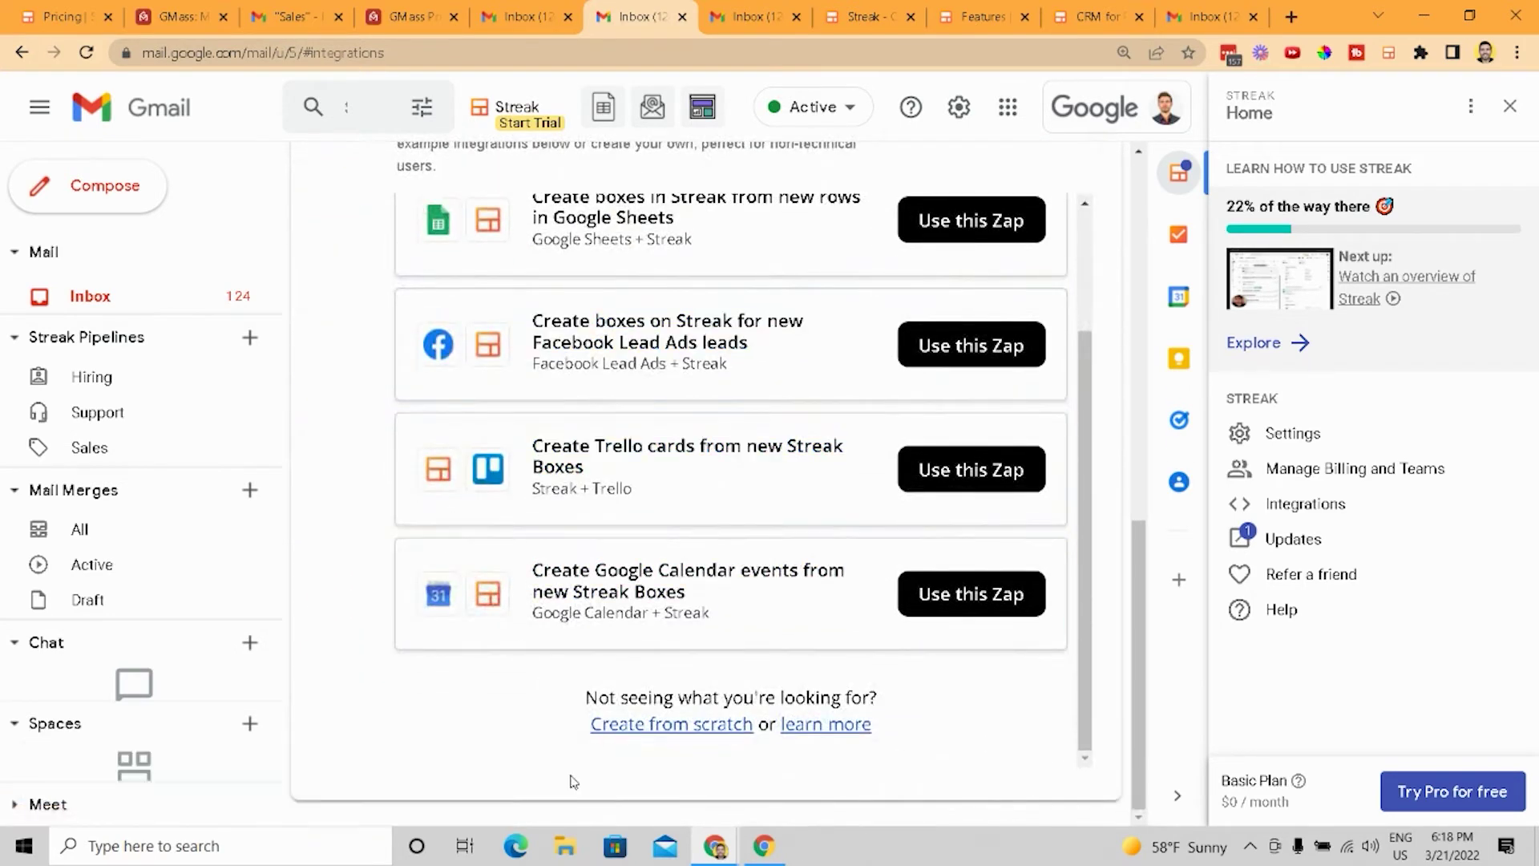
pyautogui.scroll(8, 483, 656)
pyautogui.scroll(5, 371, 527)
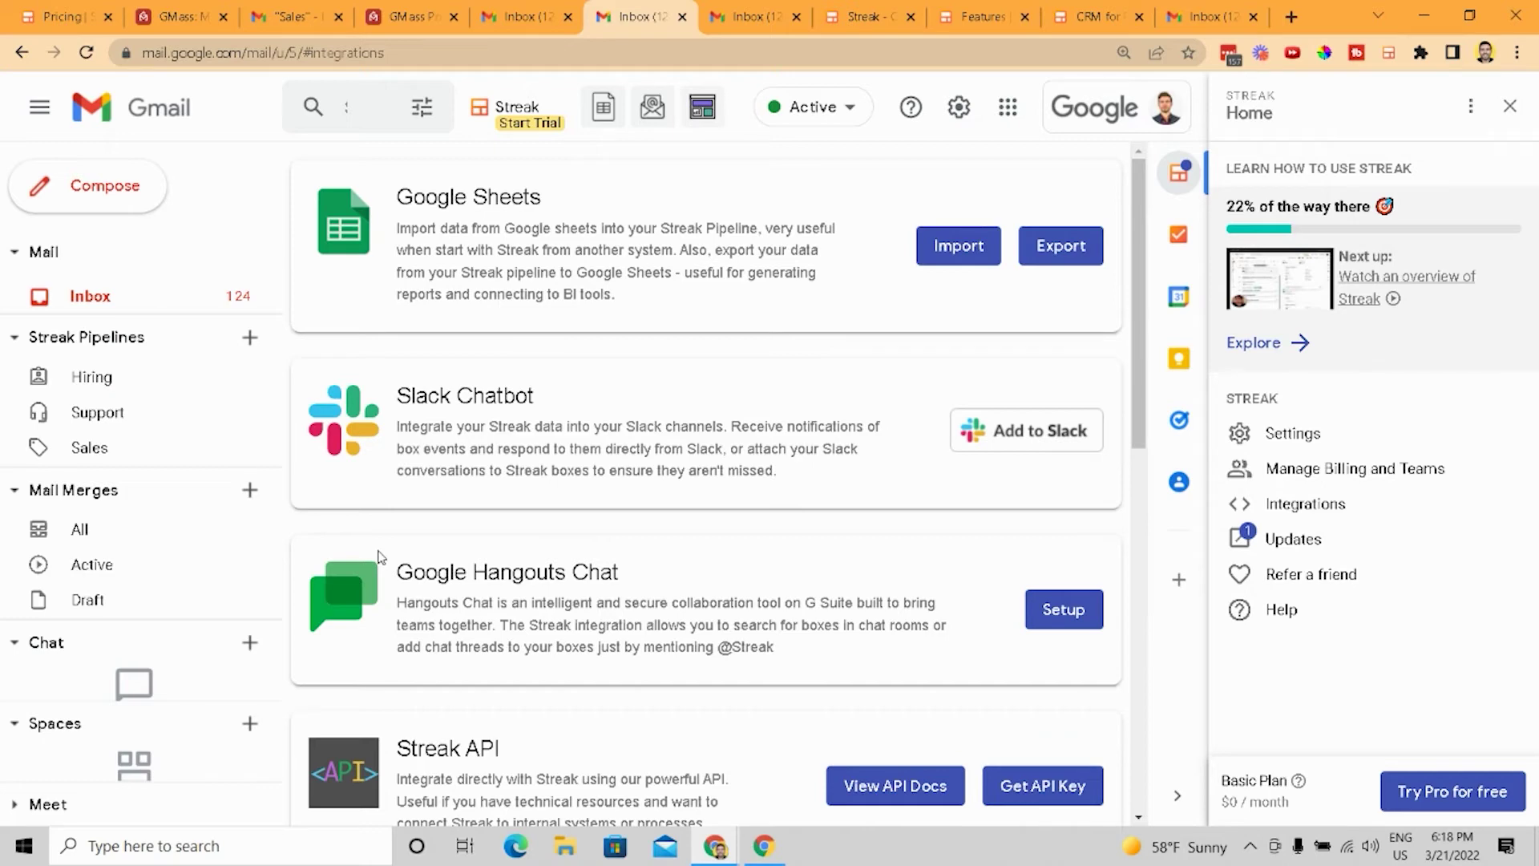
pyautogui.scroll(-6, 380, 556)
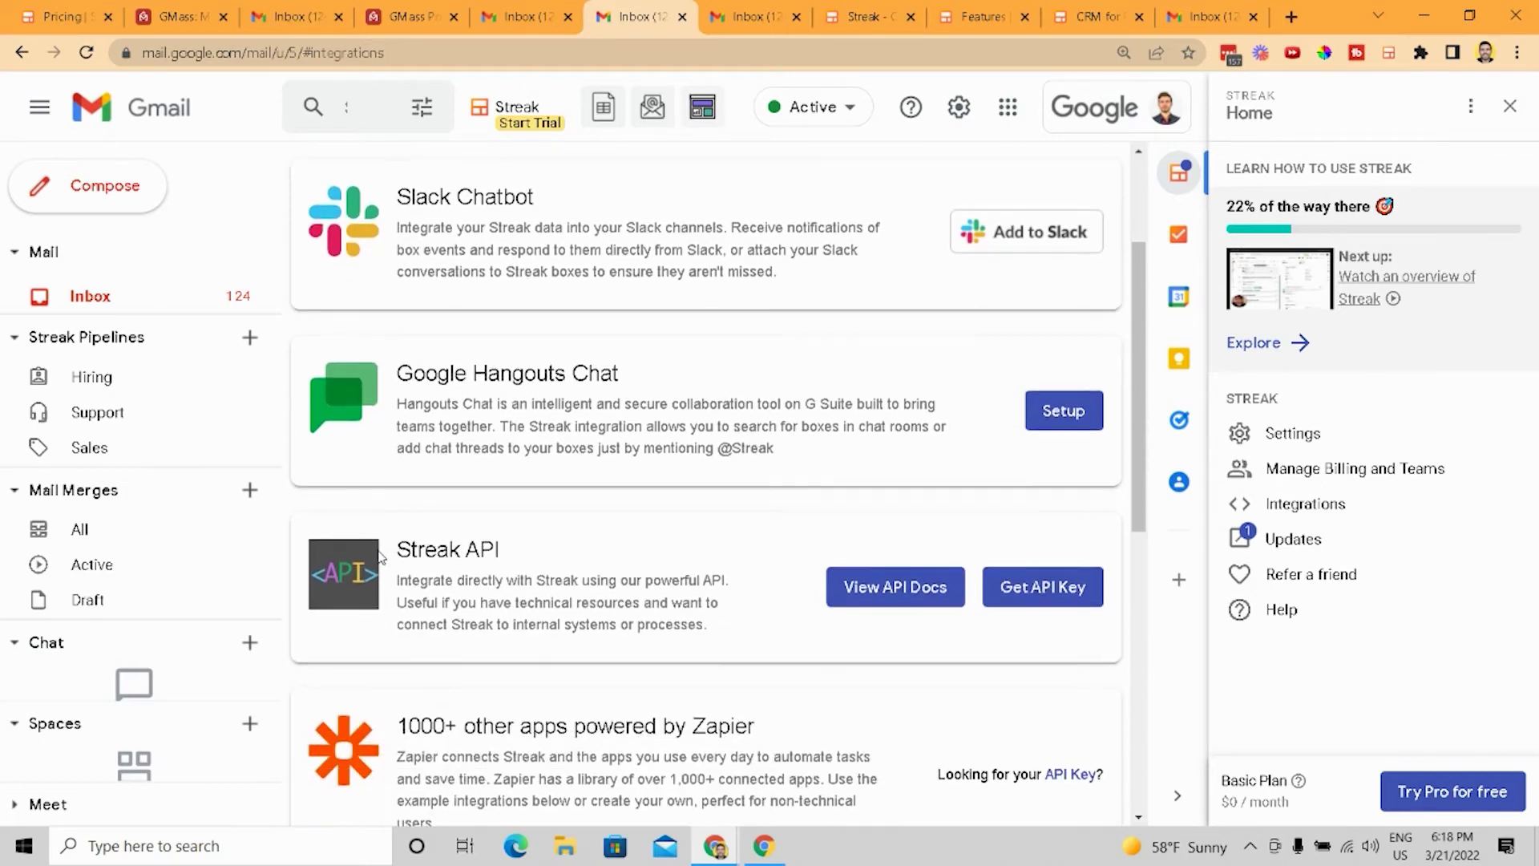
pyautogui.scroll(6, 670, 553)
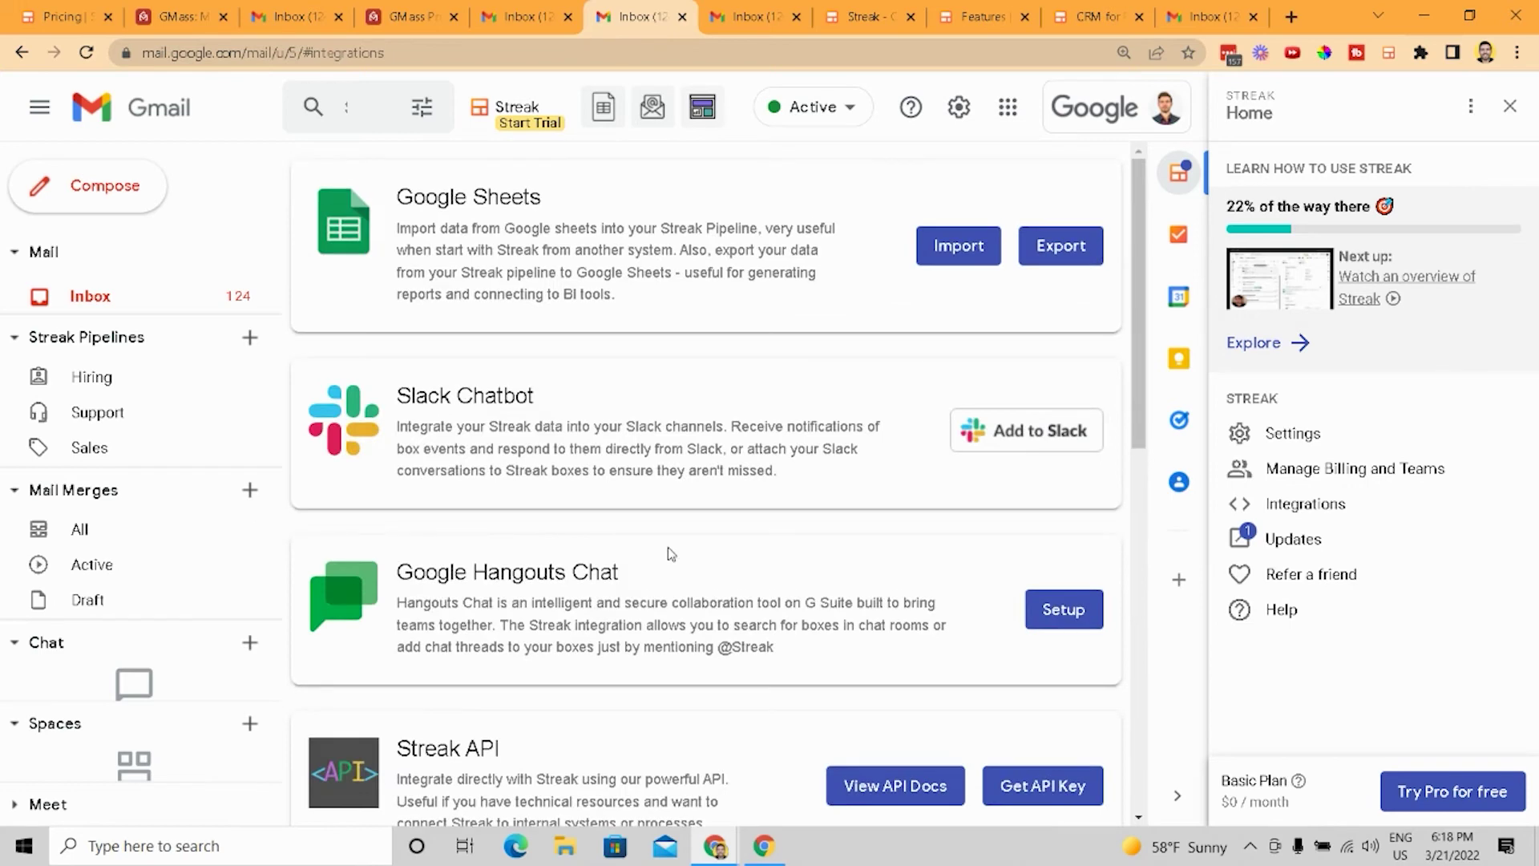
# Step: In the new-message draft, check the box assignee and the Upcoming tasks panel, then close it
pyautogui.click(745, 10)
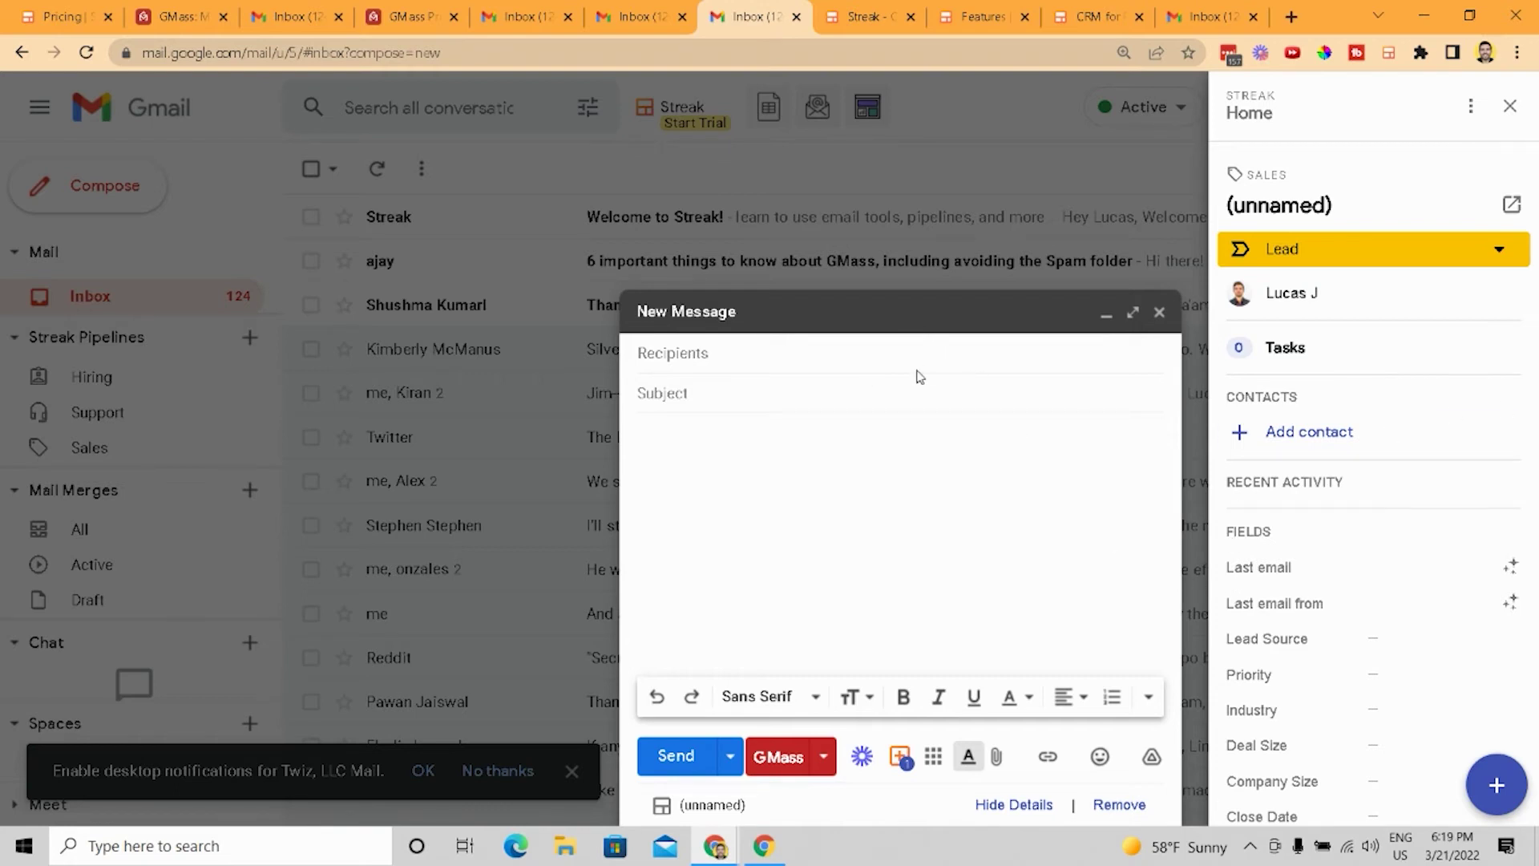
pyautogui.click(1399, 293)
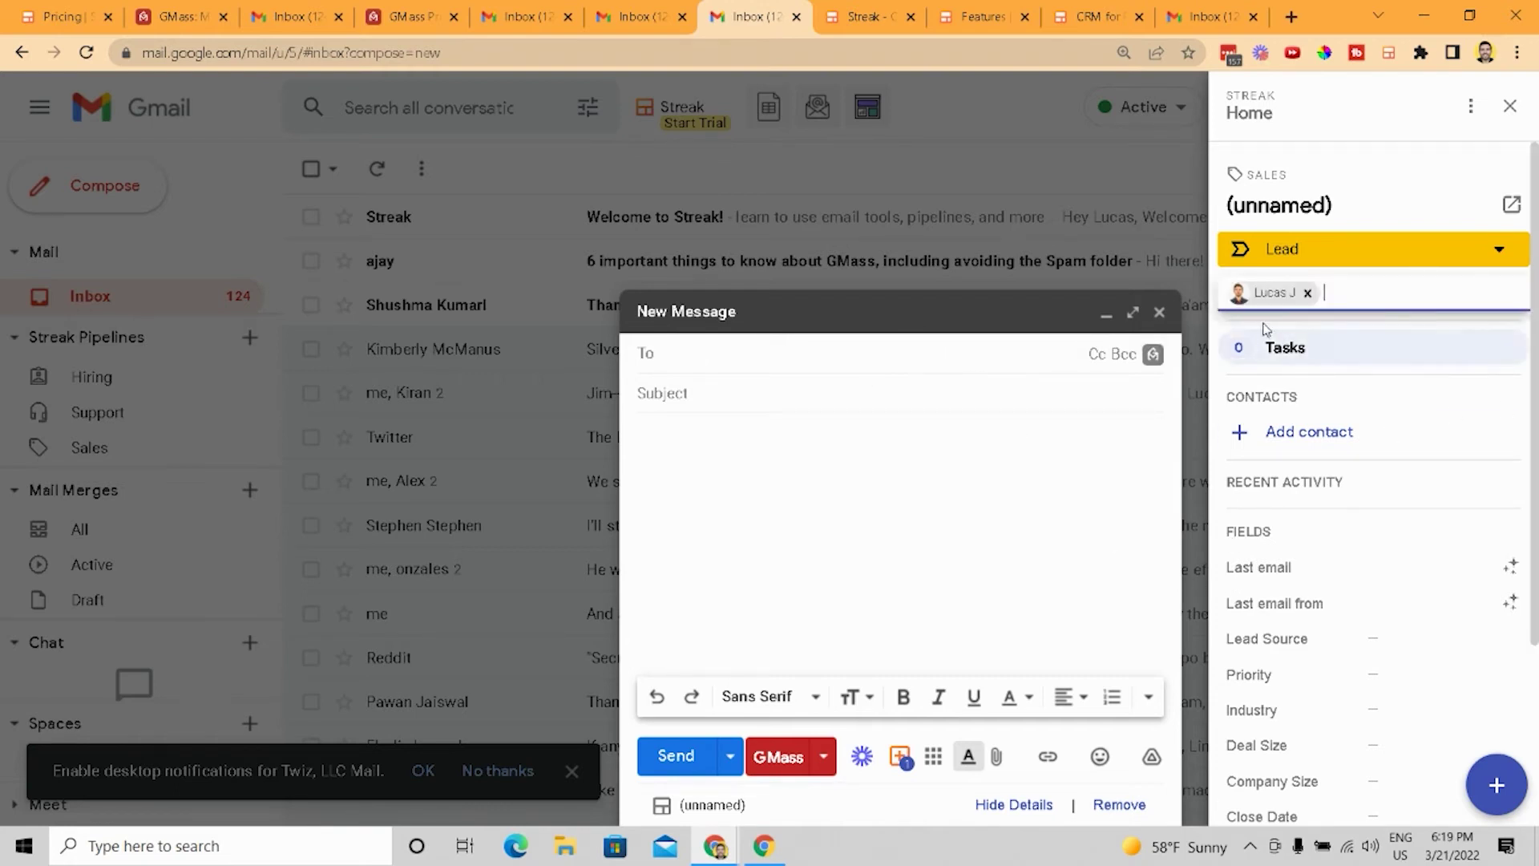
pyautogui.click(1289, 348)
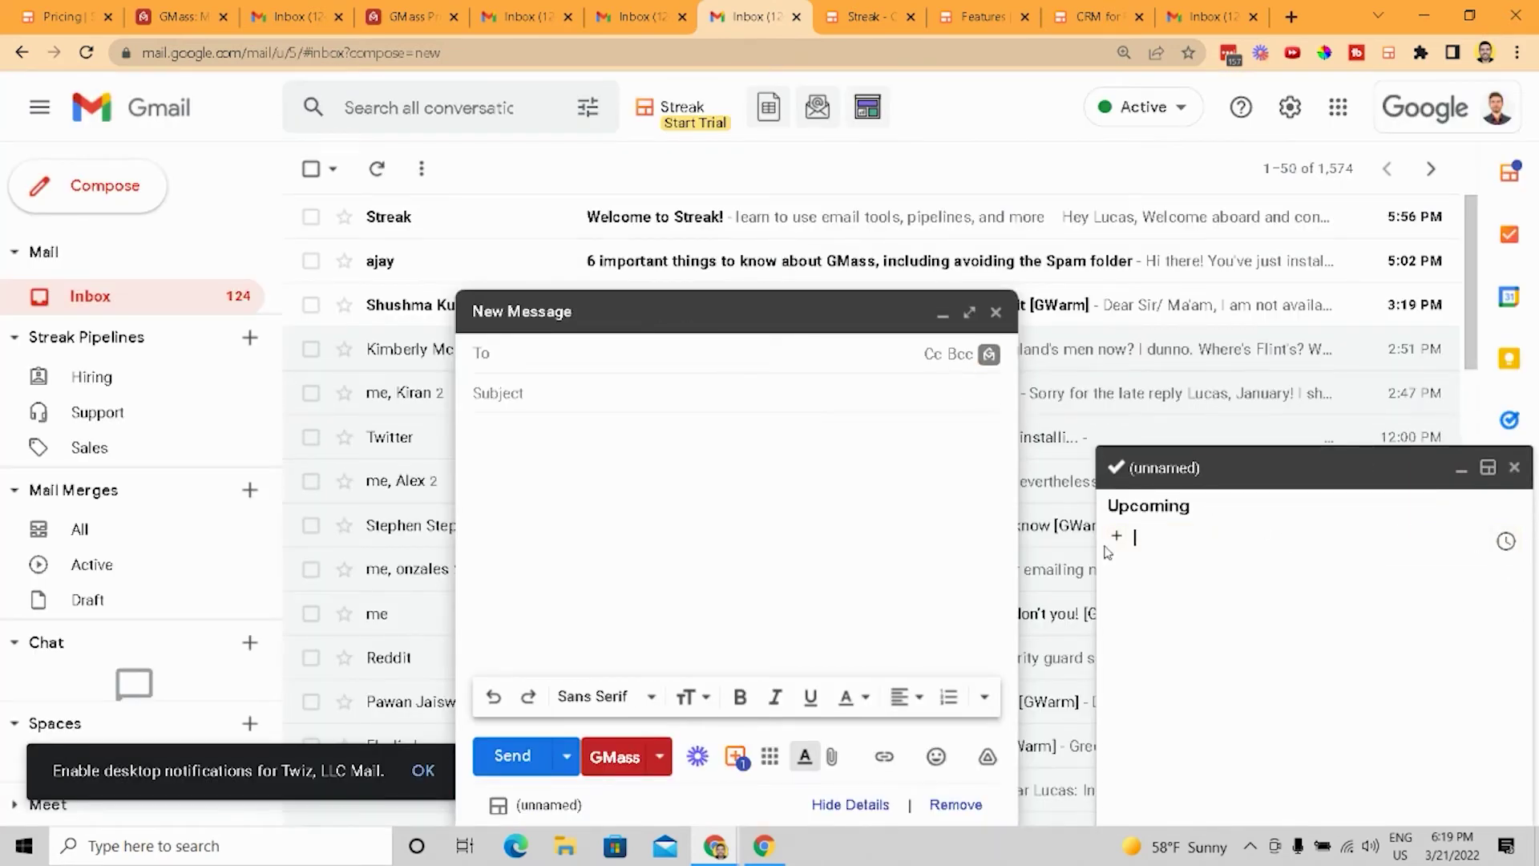
pyautogui.click(1515, 466)
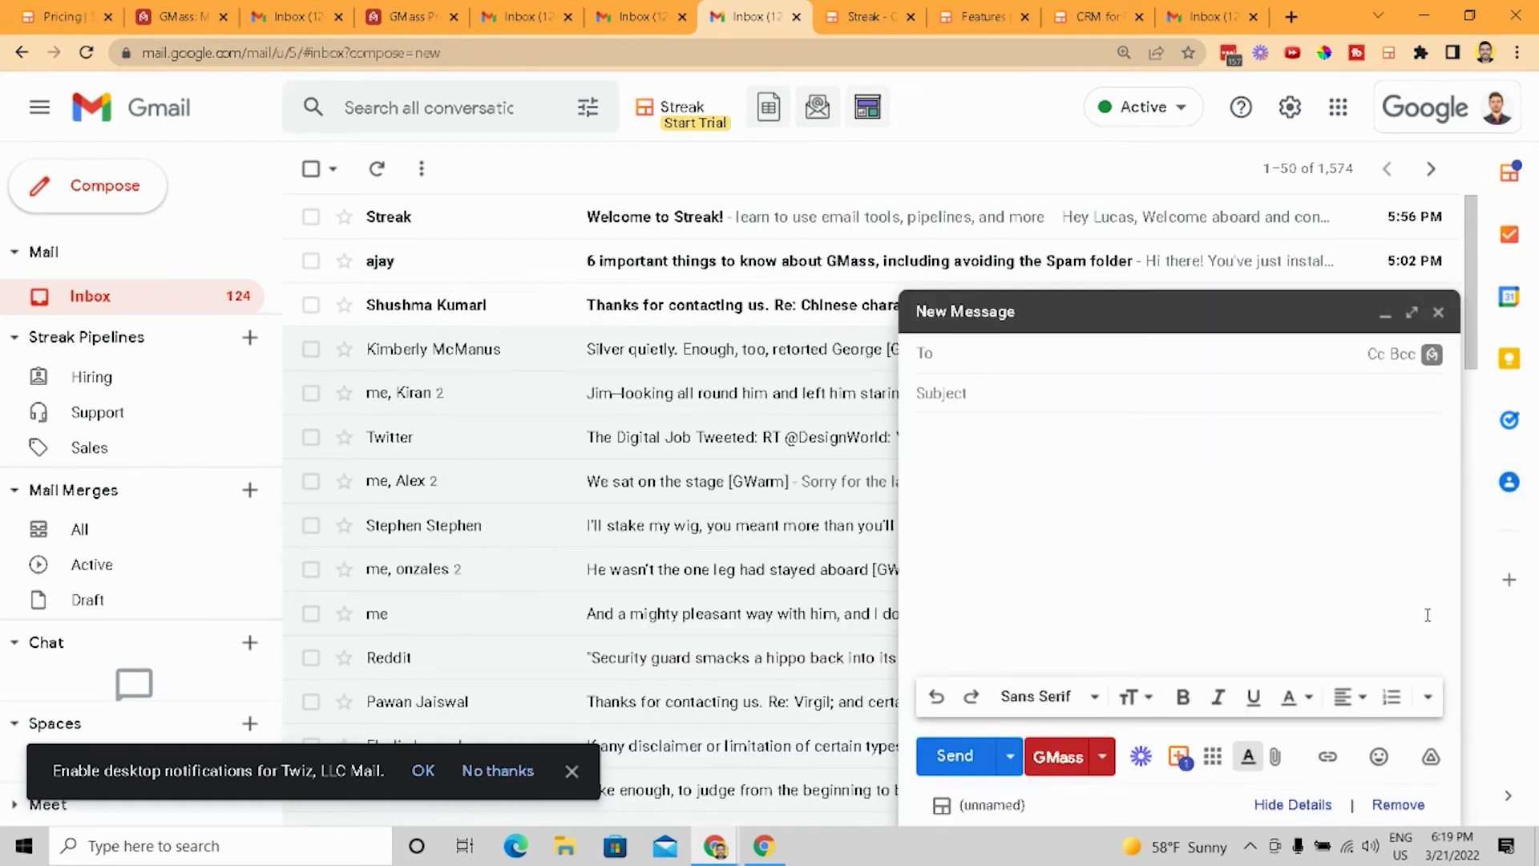
# Step: Scroll the streak.com homepage and highlight the 'A hive-mind for your team' heading
pyautogui.click(876, 9)
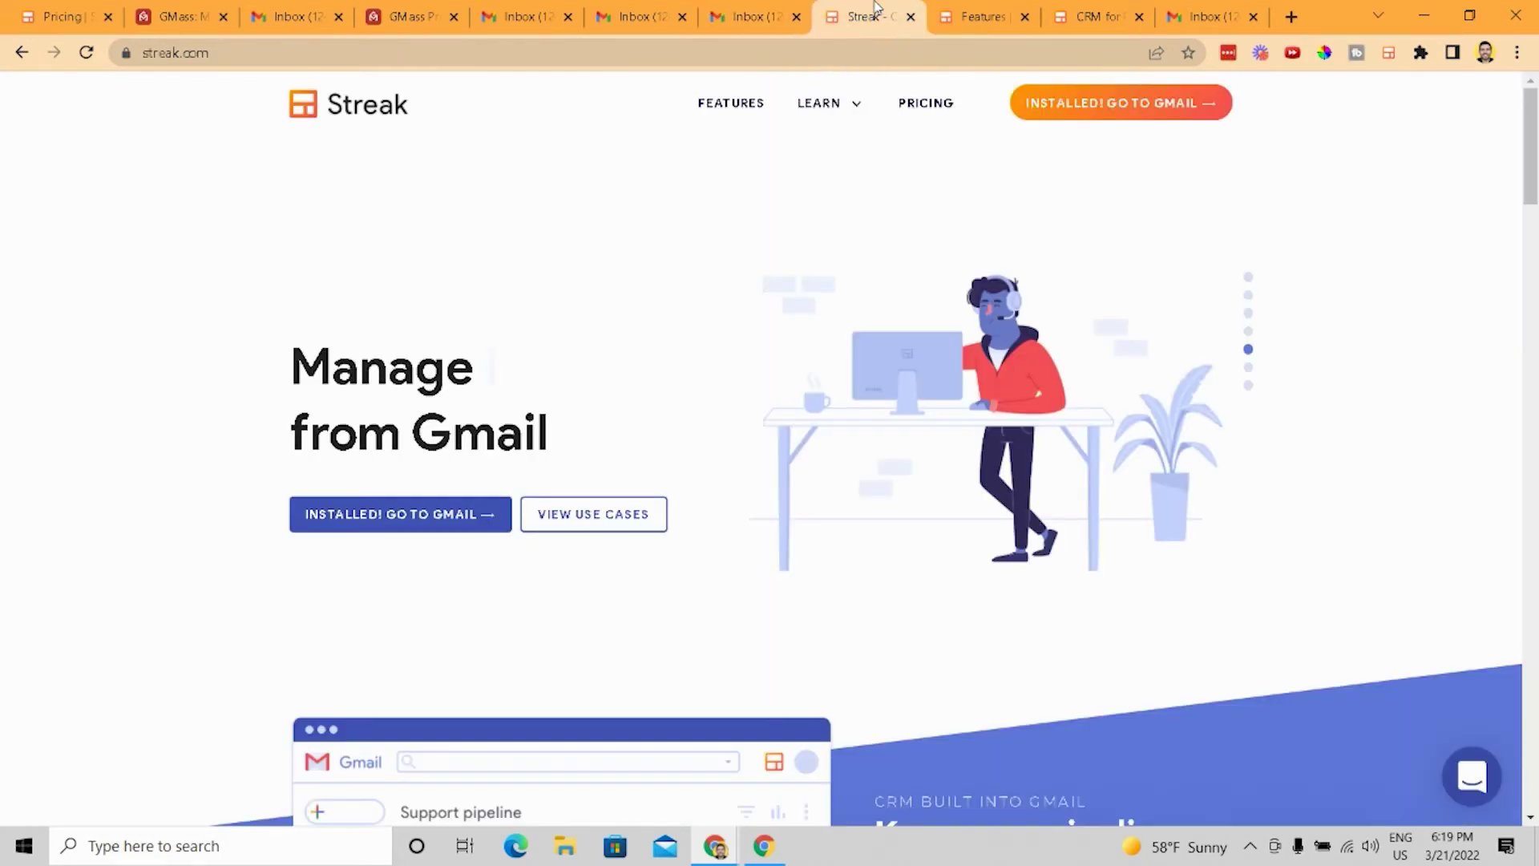
pyautogui.scroll(-3, 929, 401)
pyautogui.scroll(-3, 932, 404)
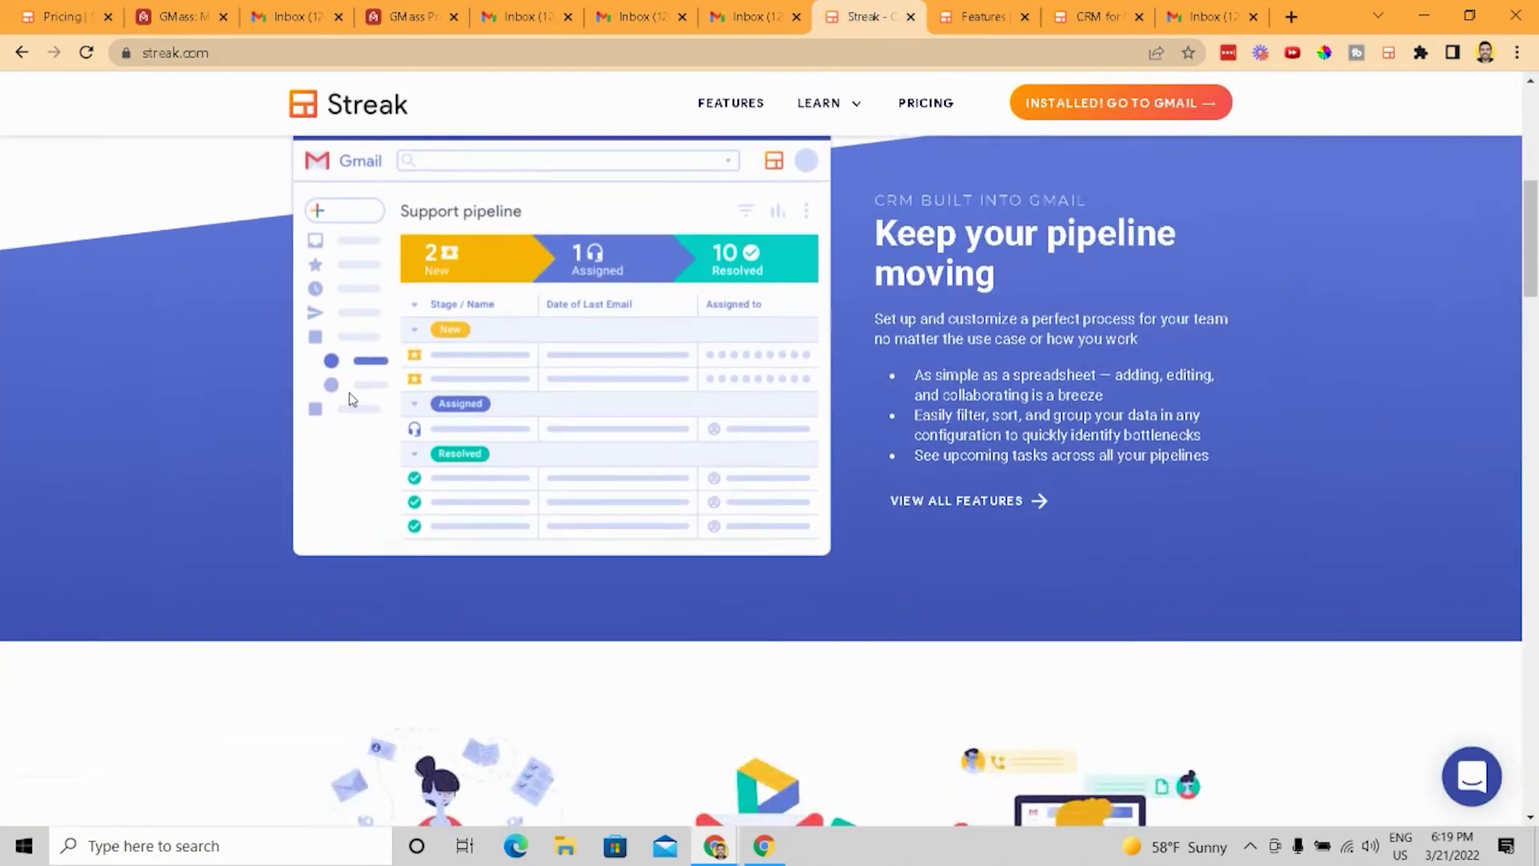
pyautogui.scroll(-7, 1016, 426)
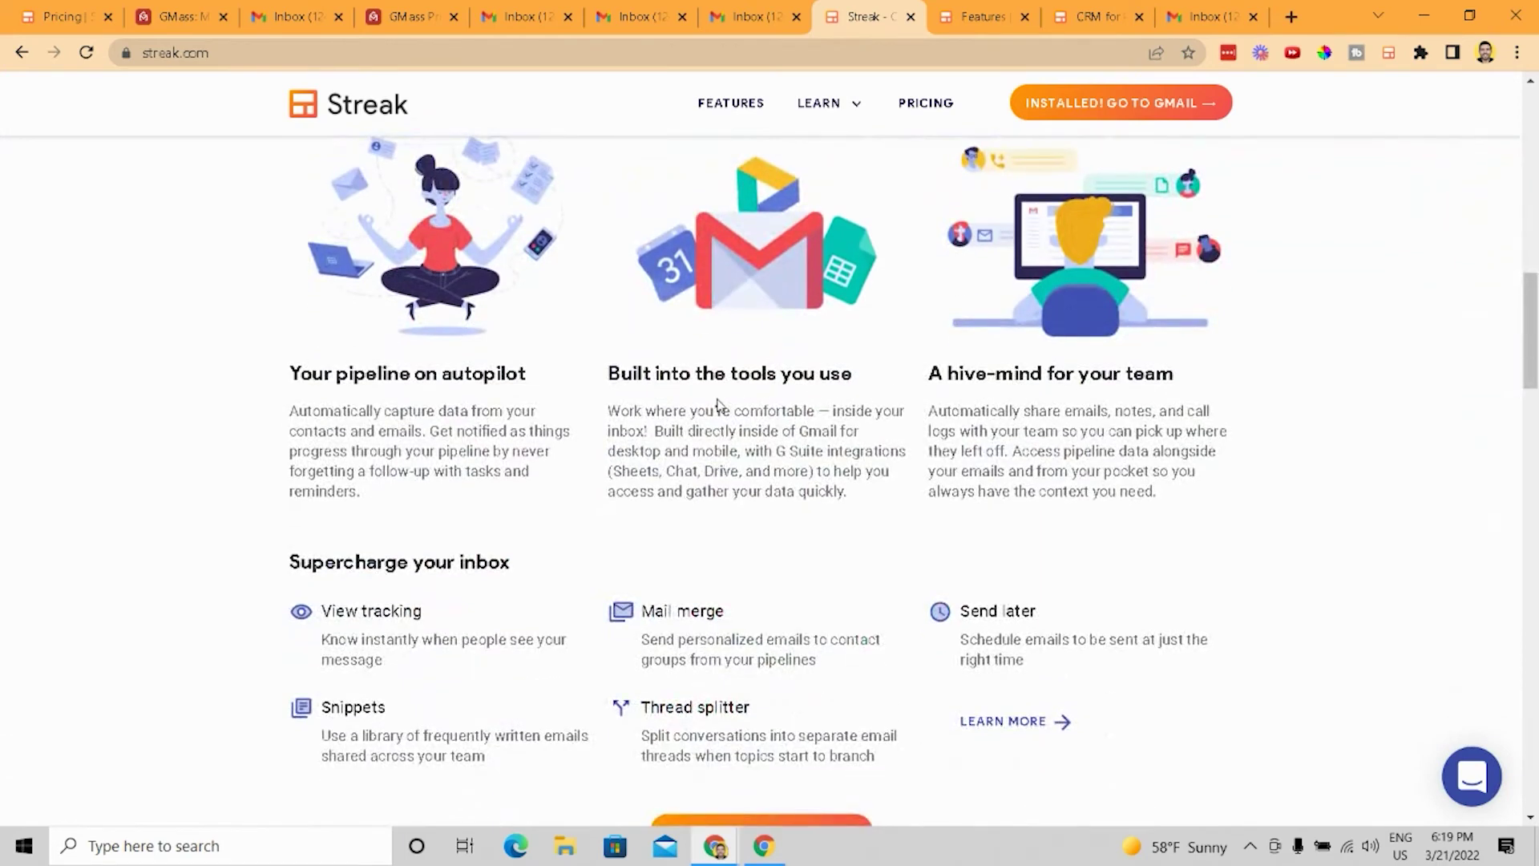
pyautogui.scroll(-1, 705, 409)
pyautogui.scroll(1, 1108, 443)
pyautogui.scroll(-1, 1130, 452)
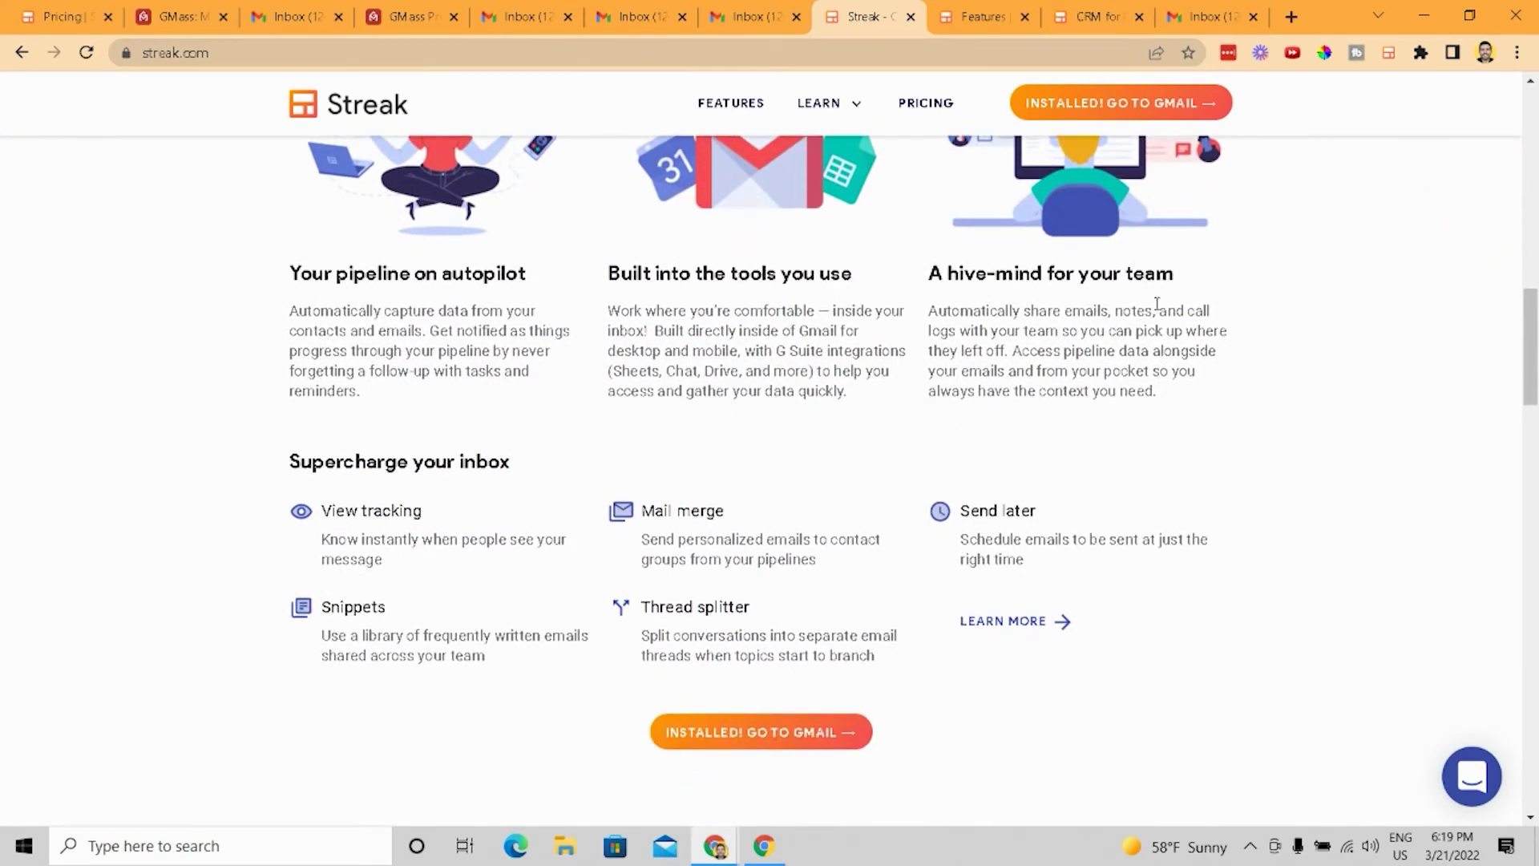
pyautogui.scroll(2, 1177, 473)
pyautogui.moveTo(1177, 474); pyautogui.dragTo(946, 473)
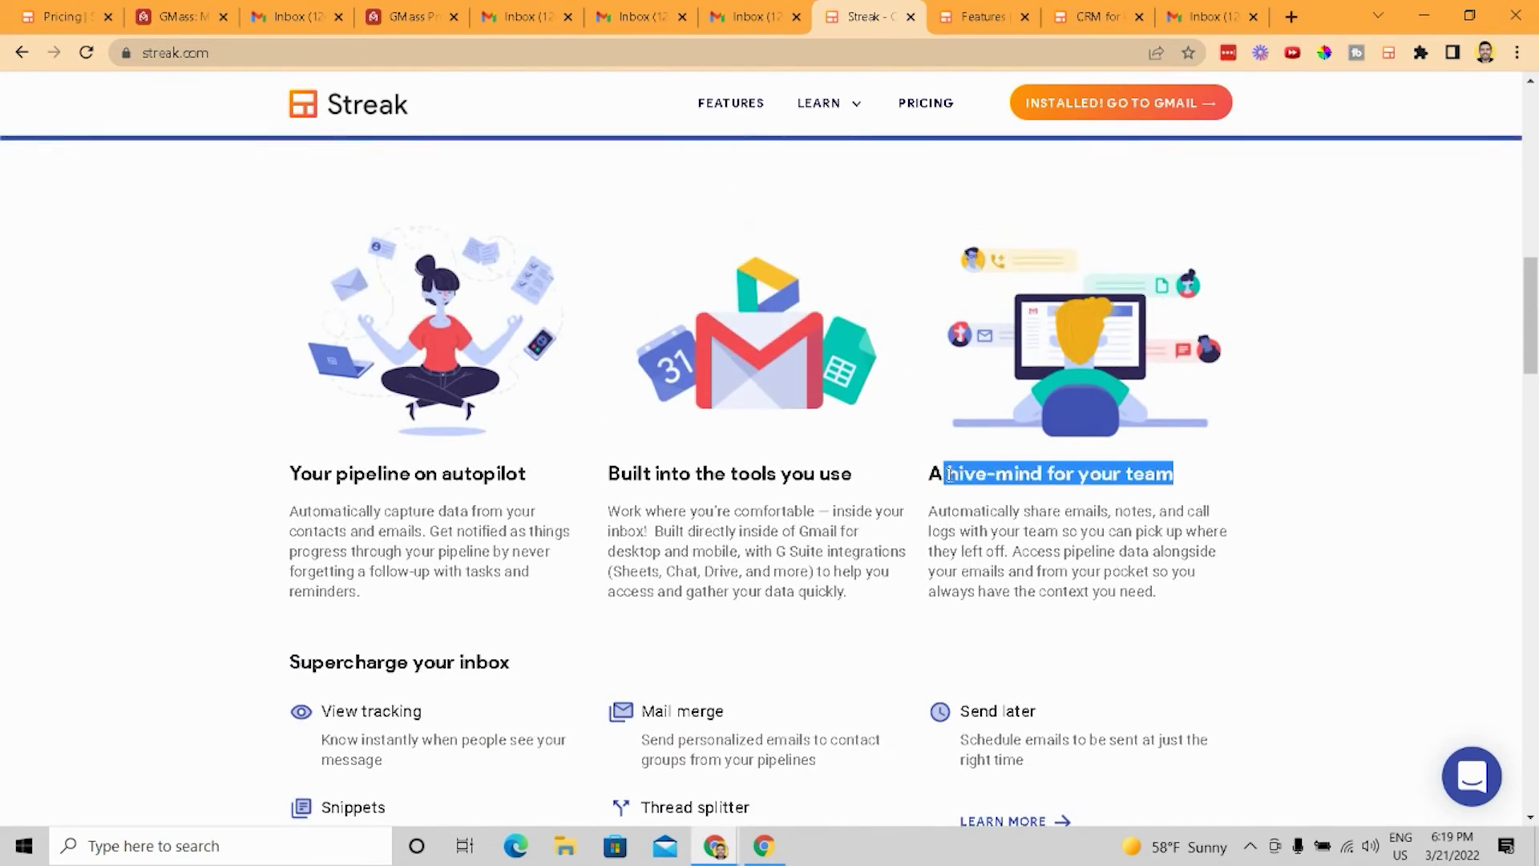
pyautogui.click(1170, 509)
# Step: Highlight the Thread splitter description and browse the features and reviews further down
pyautogui.scroll(-2, 1084, 574)
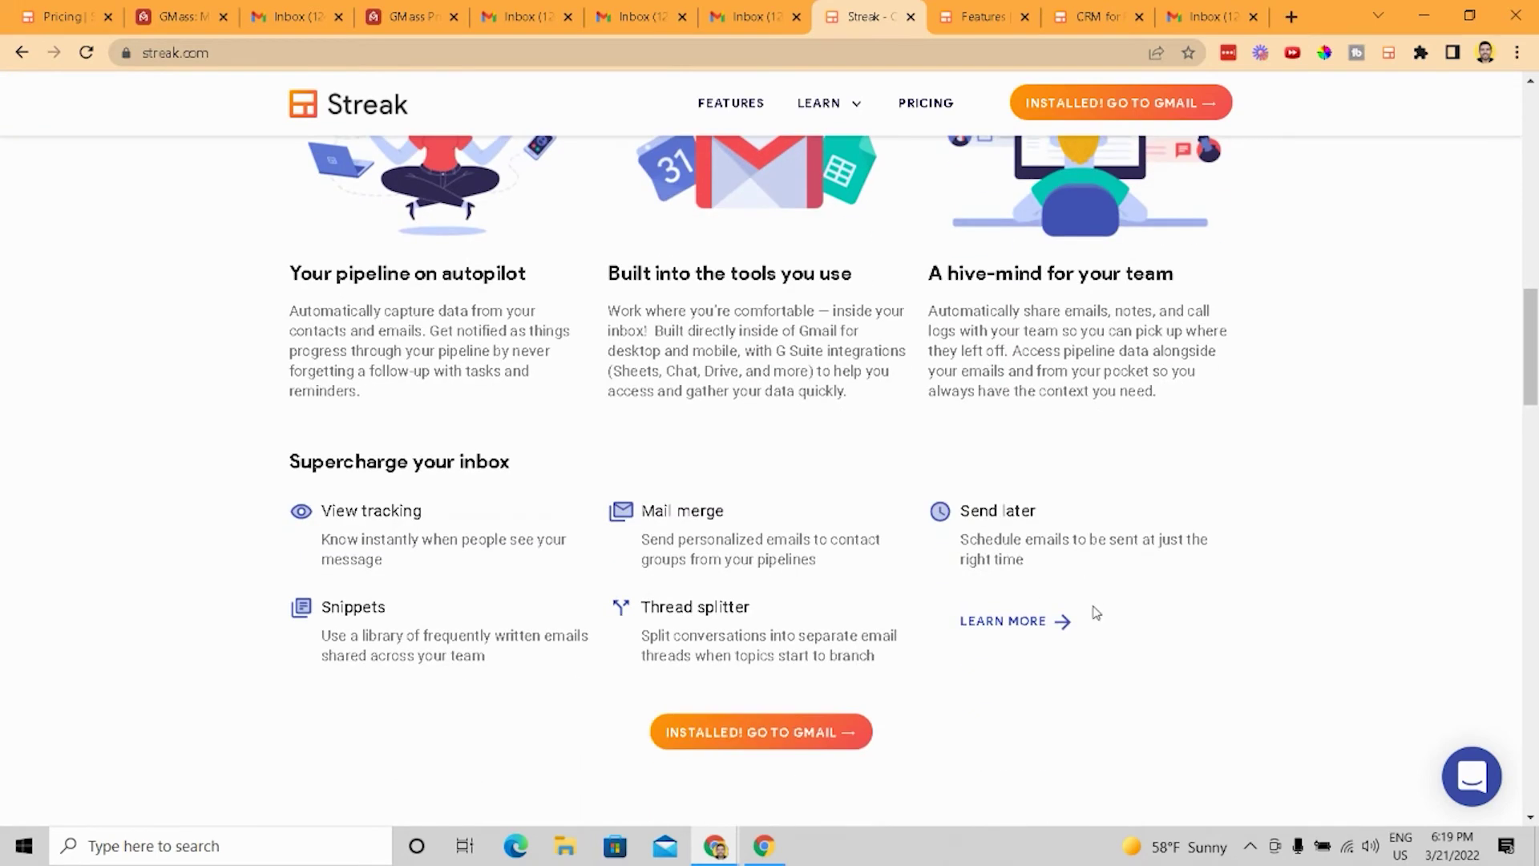
pyautogui.scroll(-2, 897, 521)
pyautogui.moveTo(889, 458); pyautogui.dragTo(614, 400)
pyautogui.scroll(-4, 1010, 436)
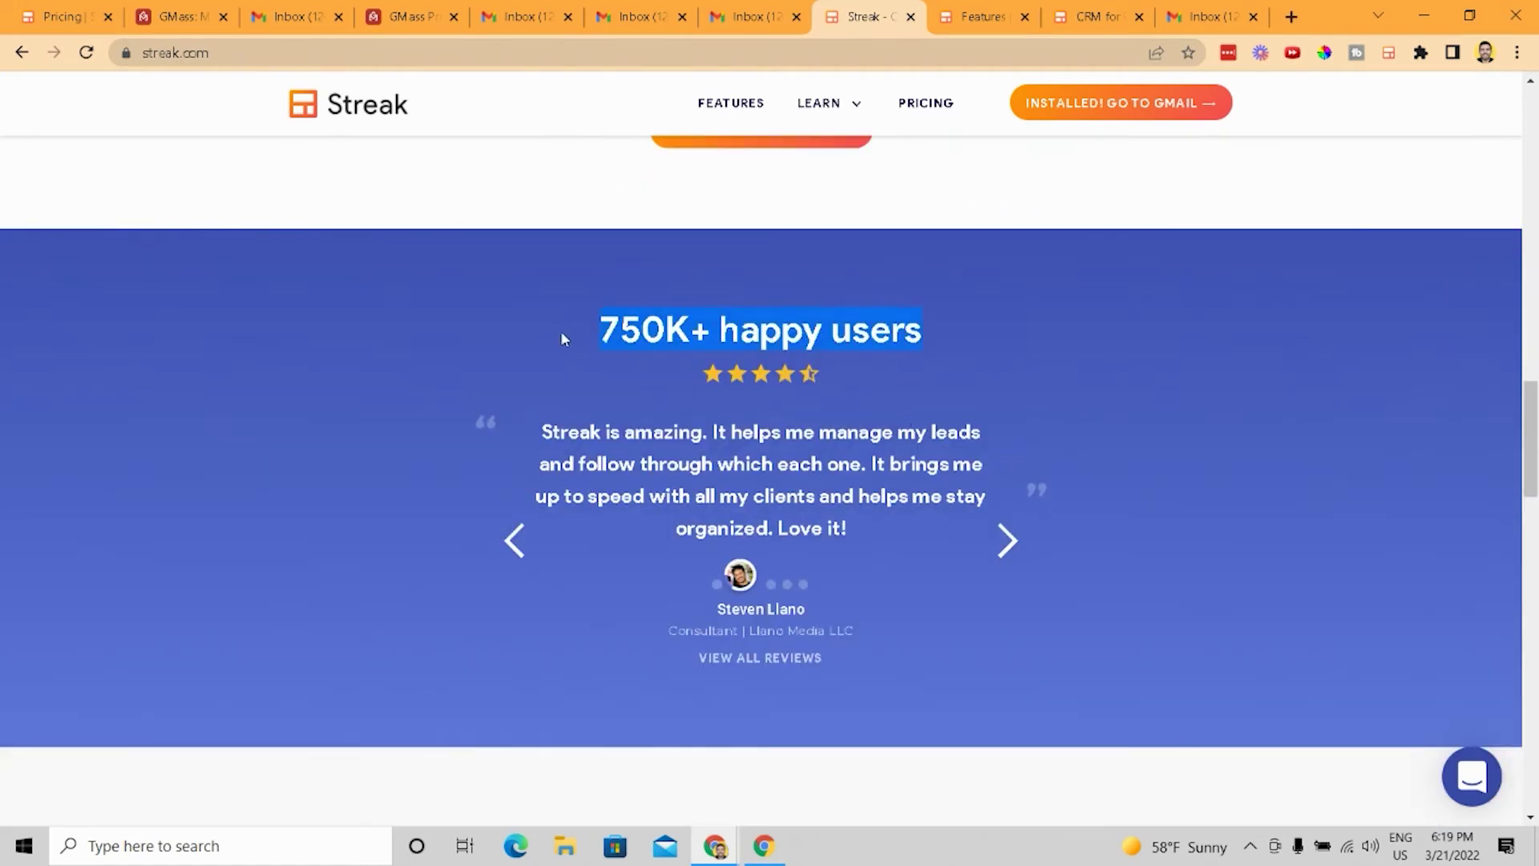
pyautogui.scroll(-1, 1122, 389)
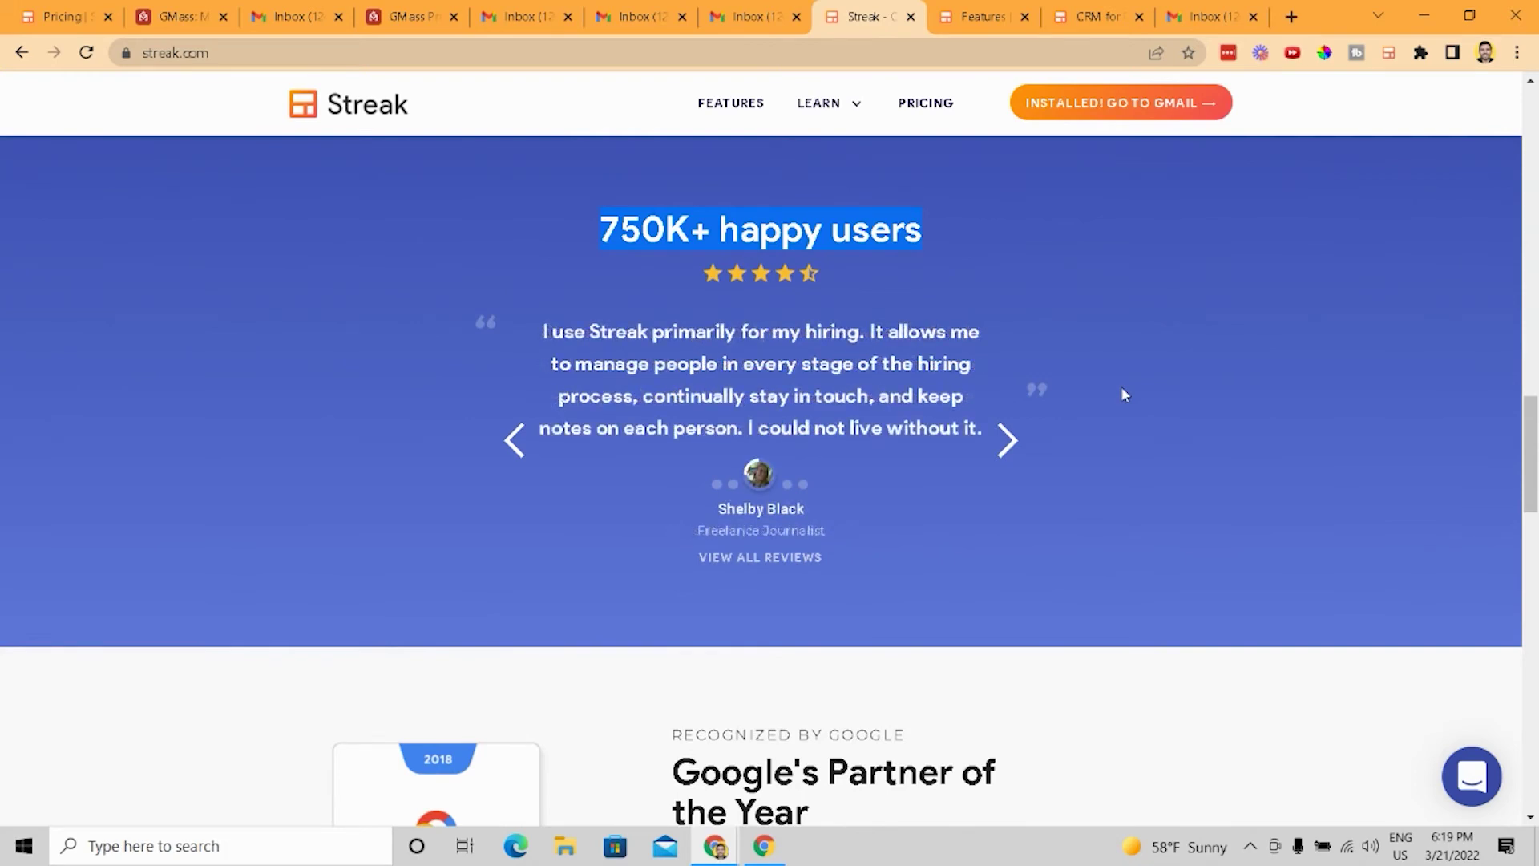
pyautogui.scroll(-1, 1123, 389)
pyautogui.scroll(2, 1122, 389)
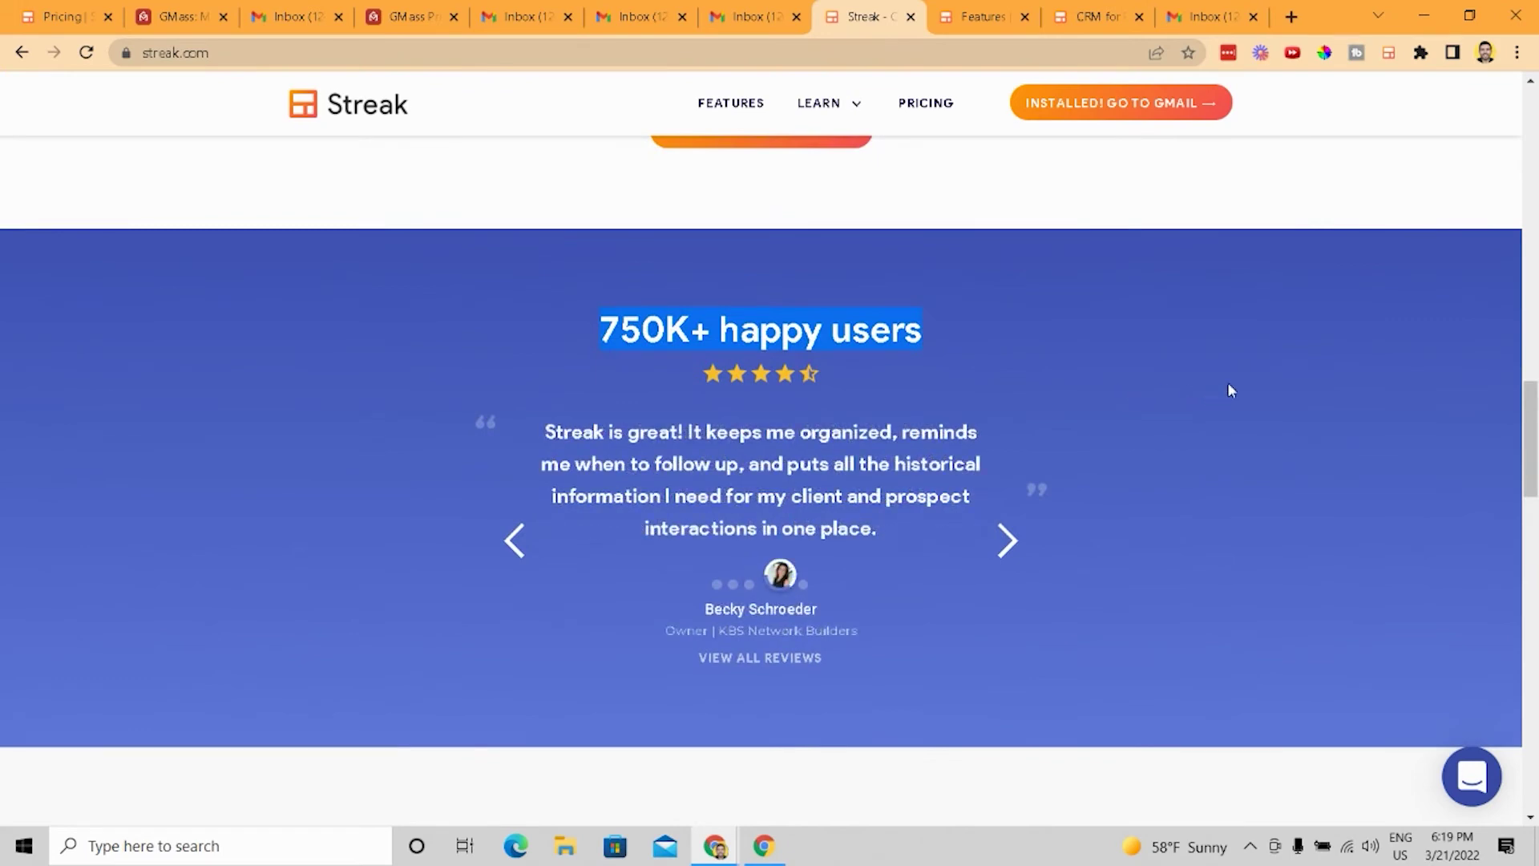
pyautogui.scroll(-6, 1232, 390)
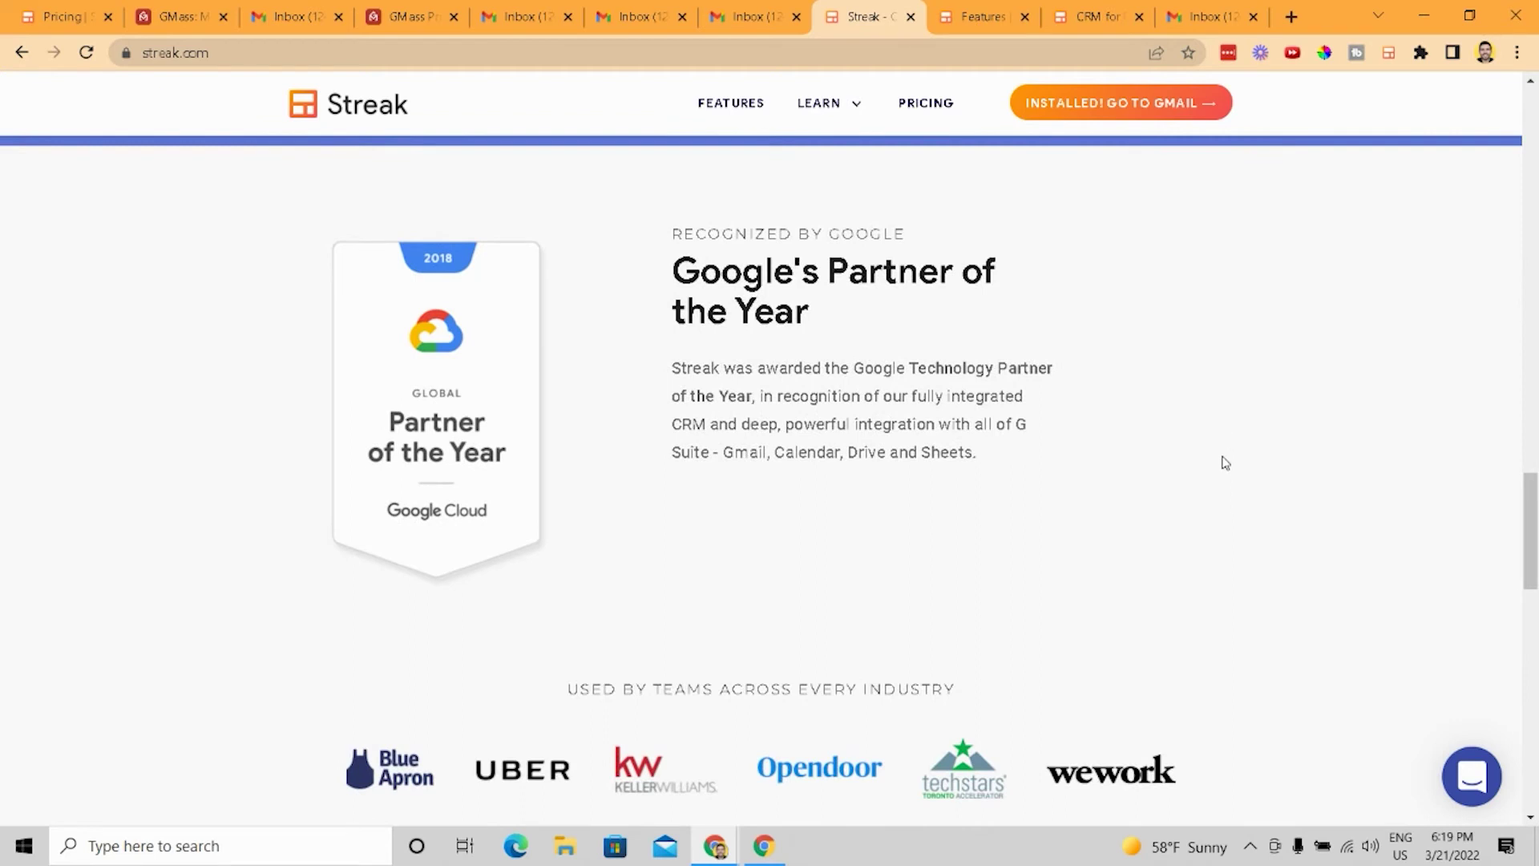
pyautogui.scroll(2, 962, 501)
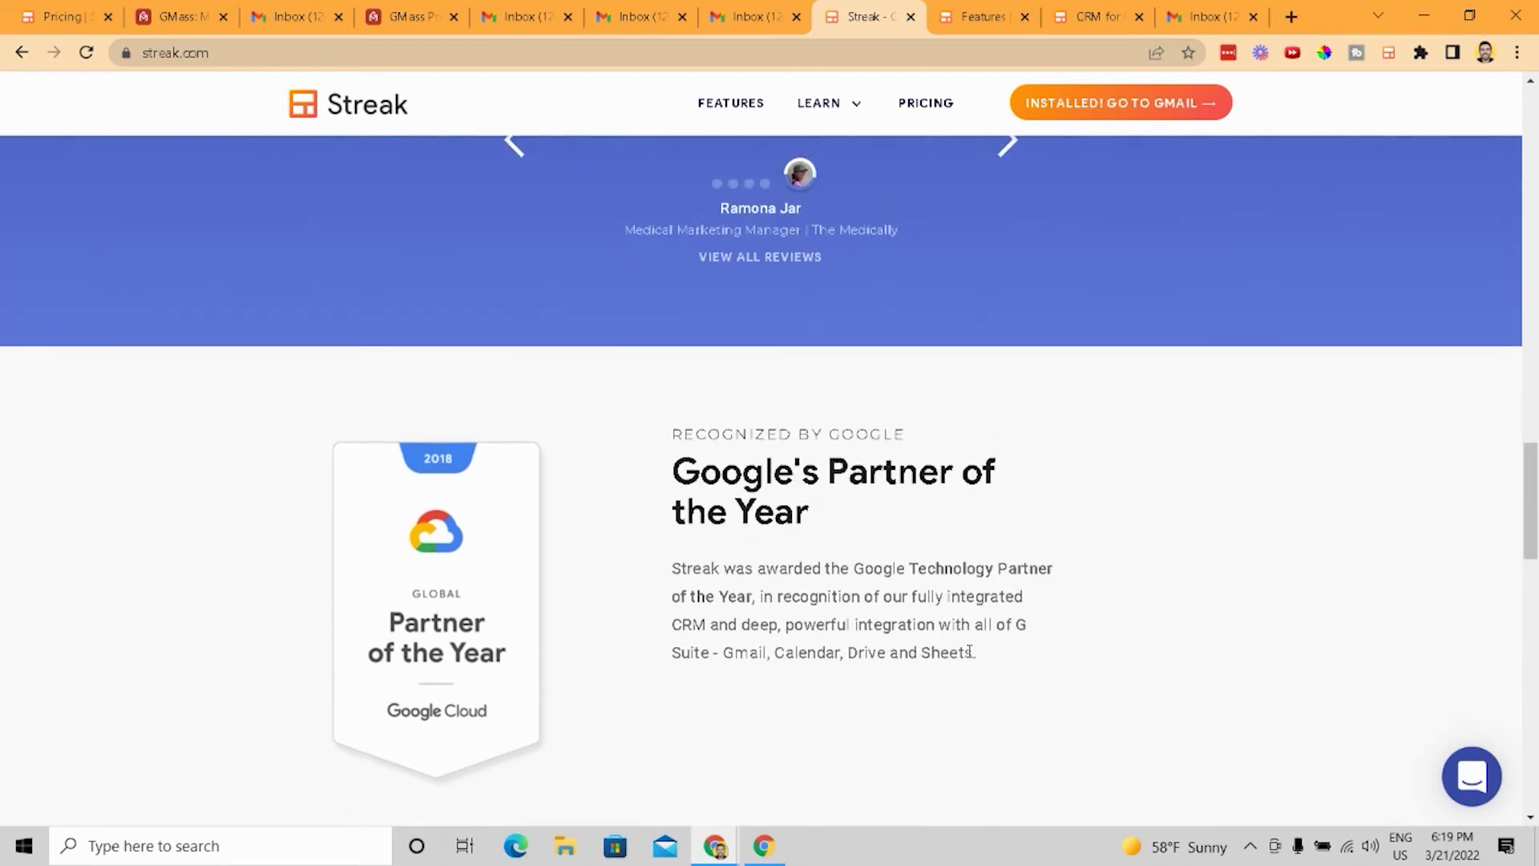
pyautogui.scroll(-1, 961, 577)
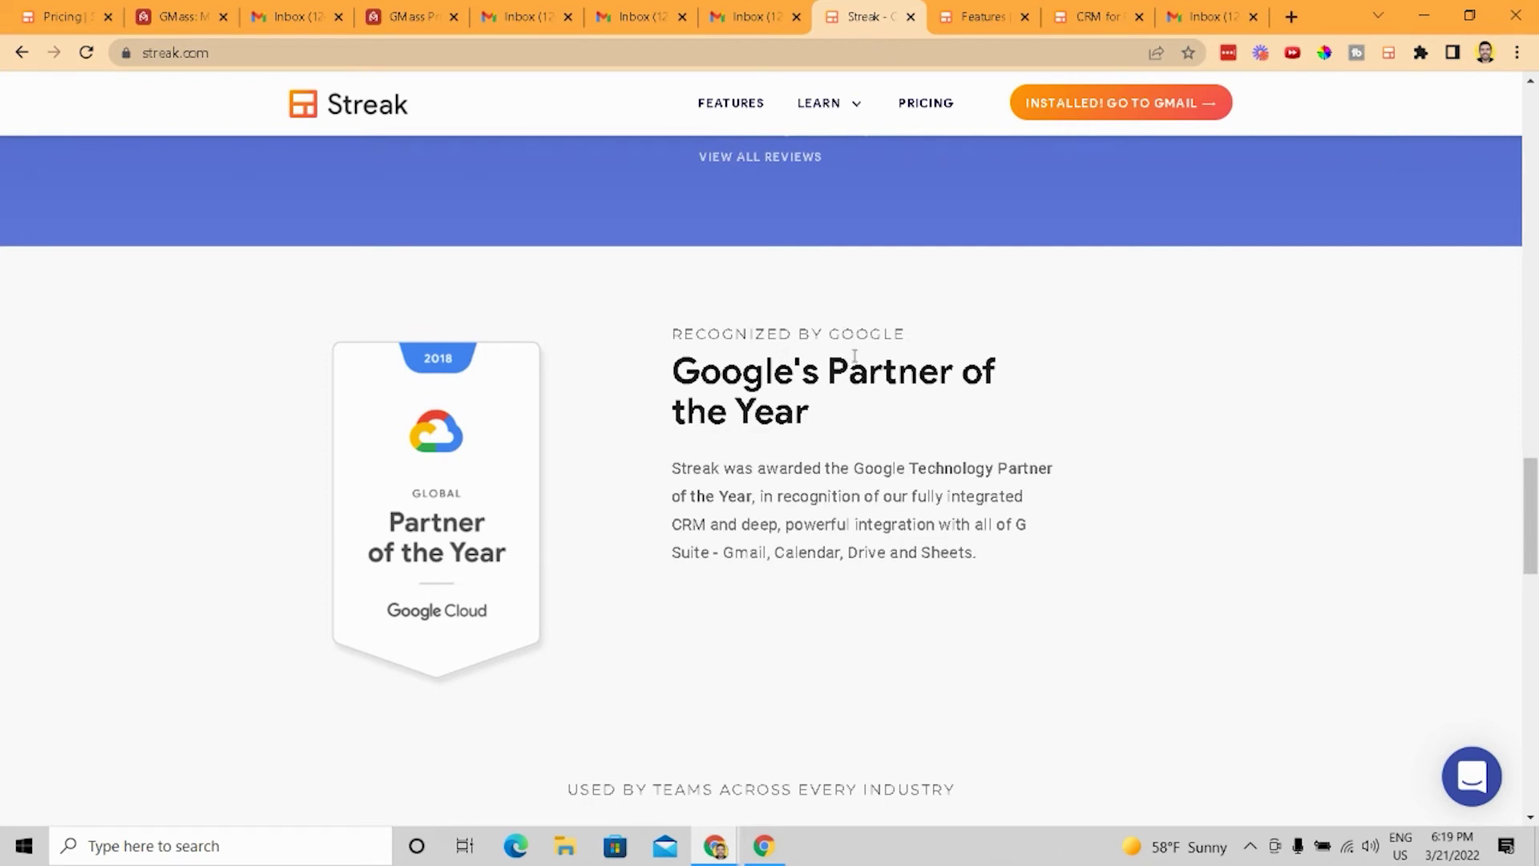
# Step: Highlight the Partner of the Year award paragraph and scroll to the bottom of the homepage
pyautogui.moveTo(978, 561); pyautogui.dragTo(675, 462)
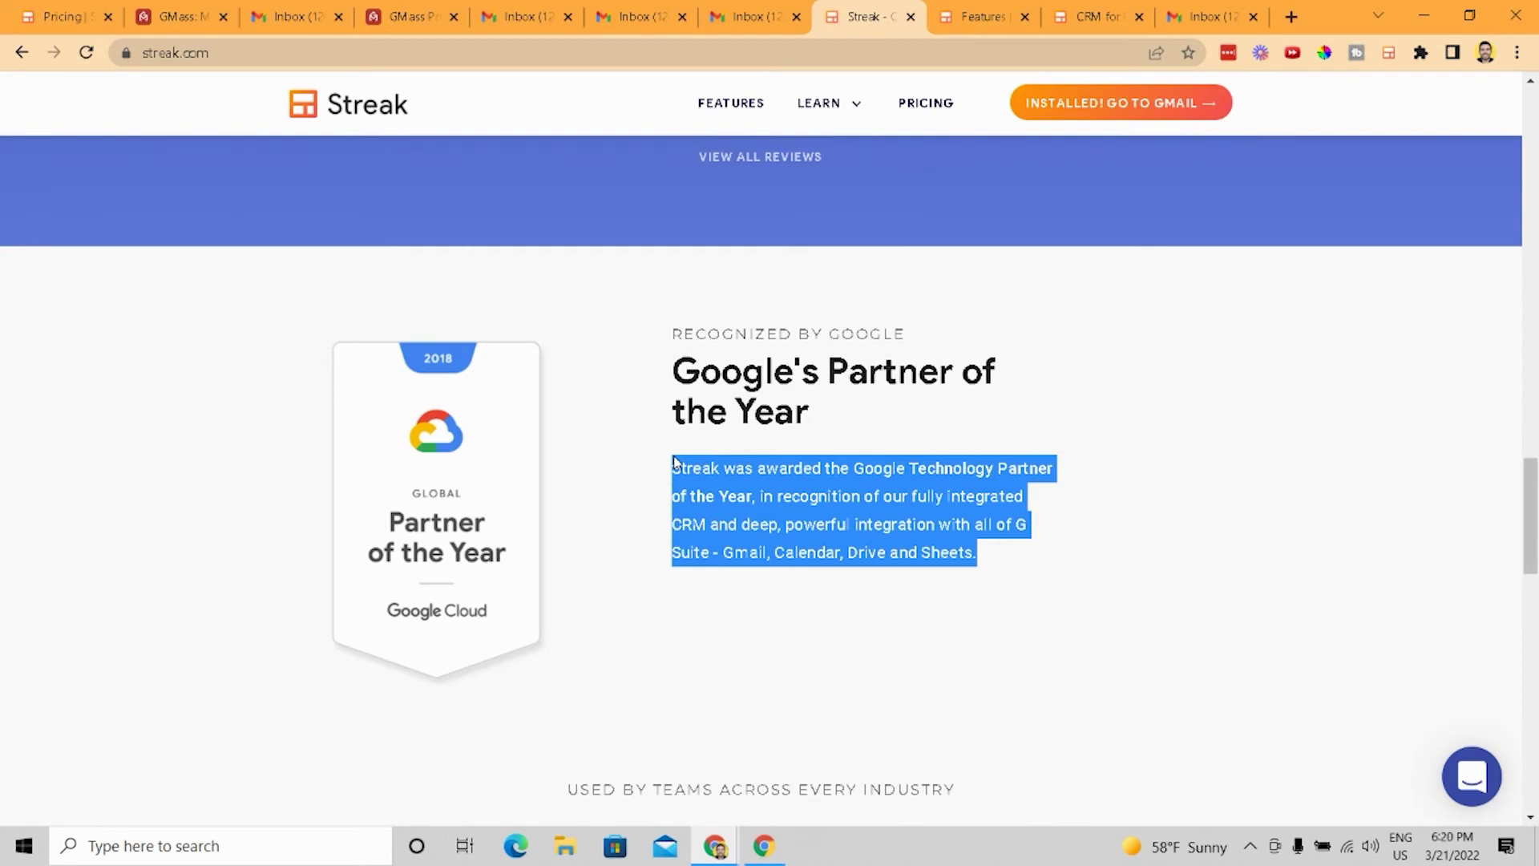
pyautogui.scroll(-1, 746, 521)
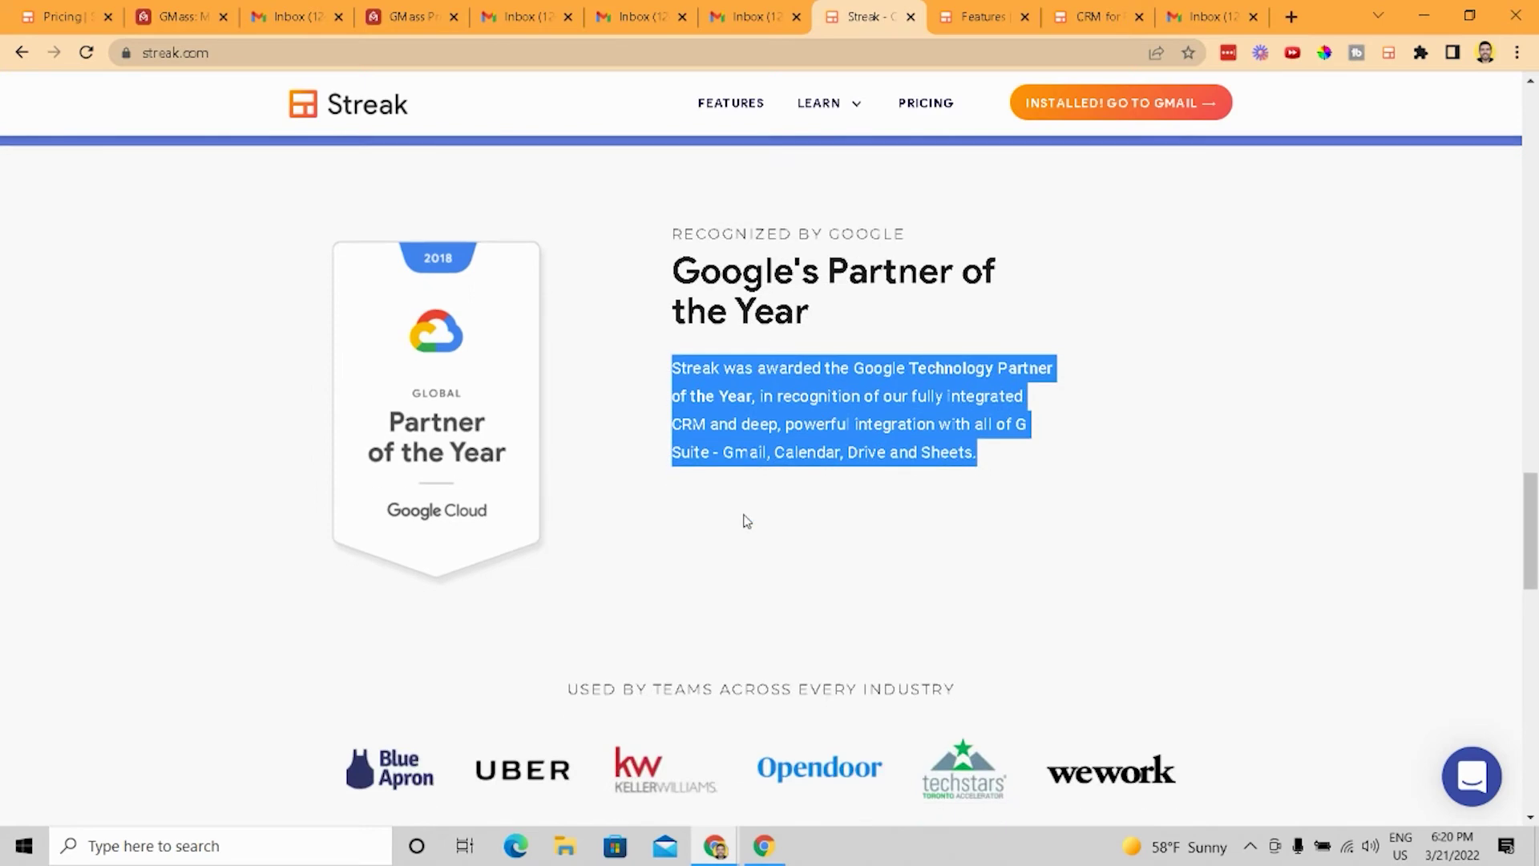
pyautogui.scroll(-4, 973, 492)
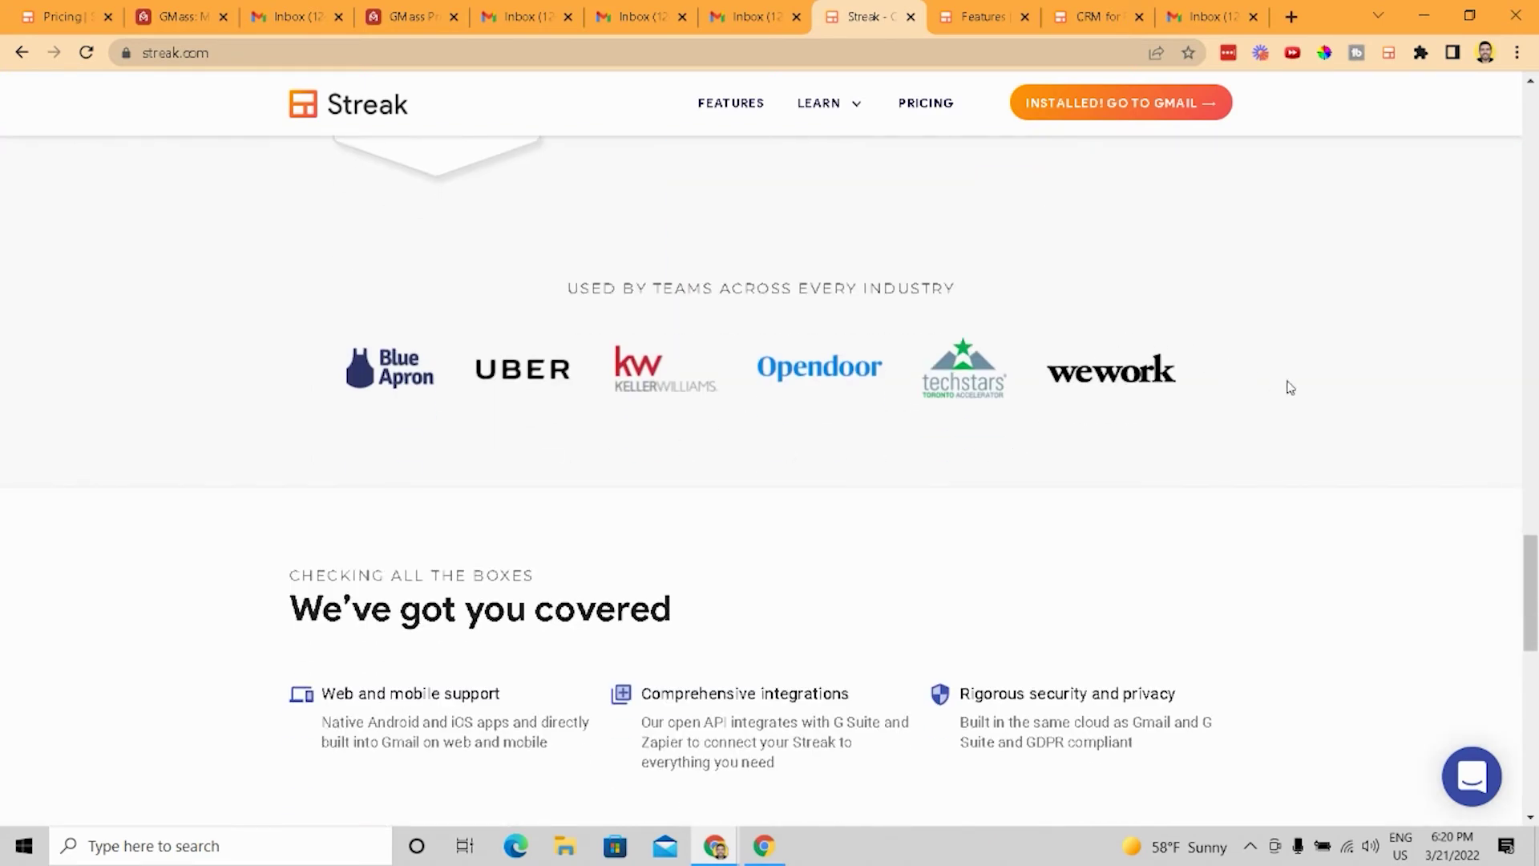
pyautogui.scroll(-2, 1536, 412)
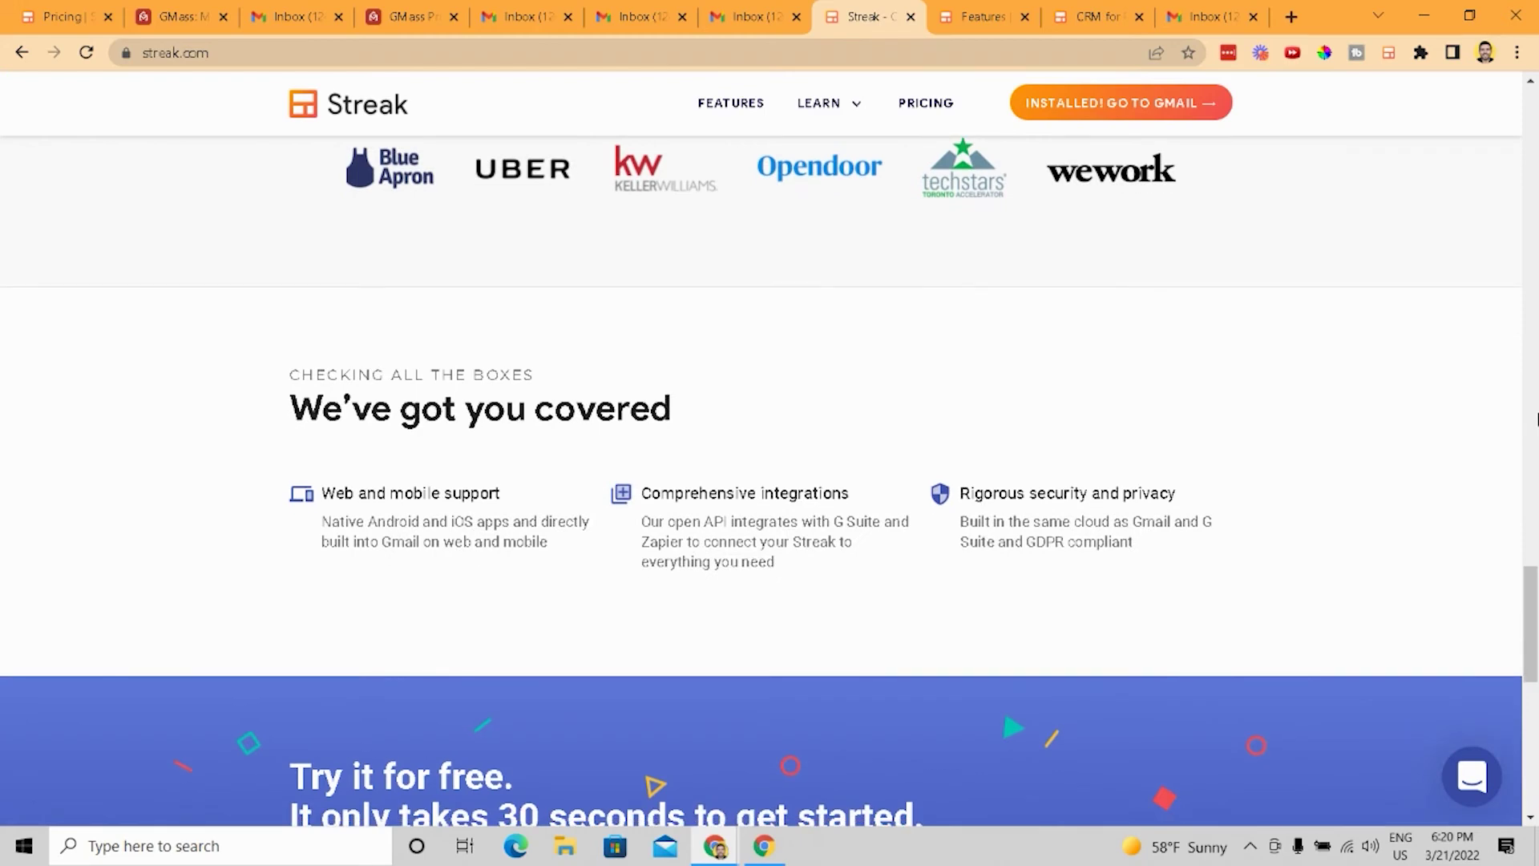
pyautogui.scroll(-2, 1532, 433)
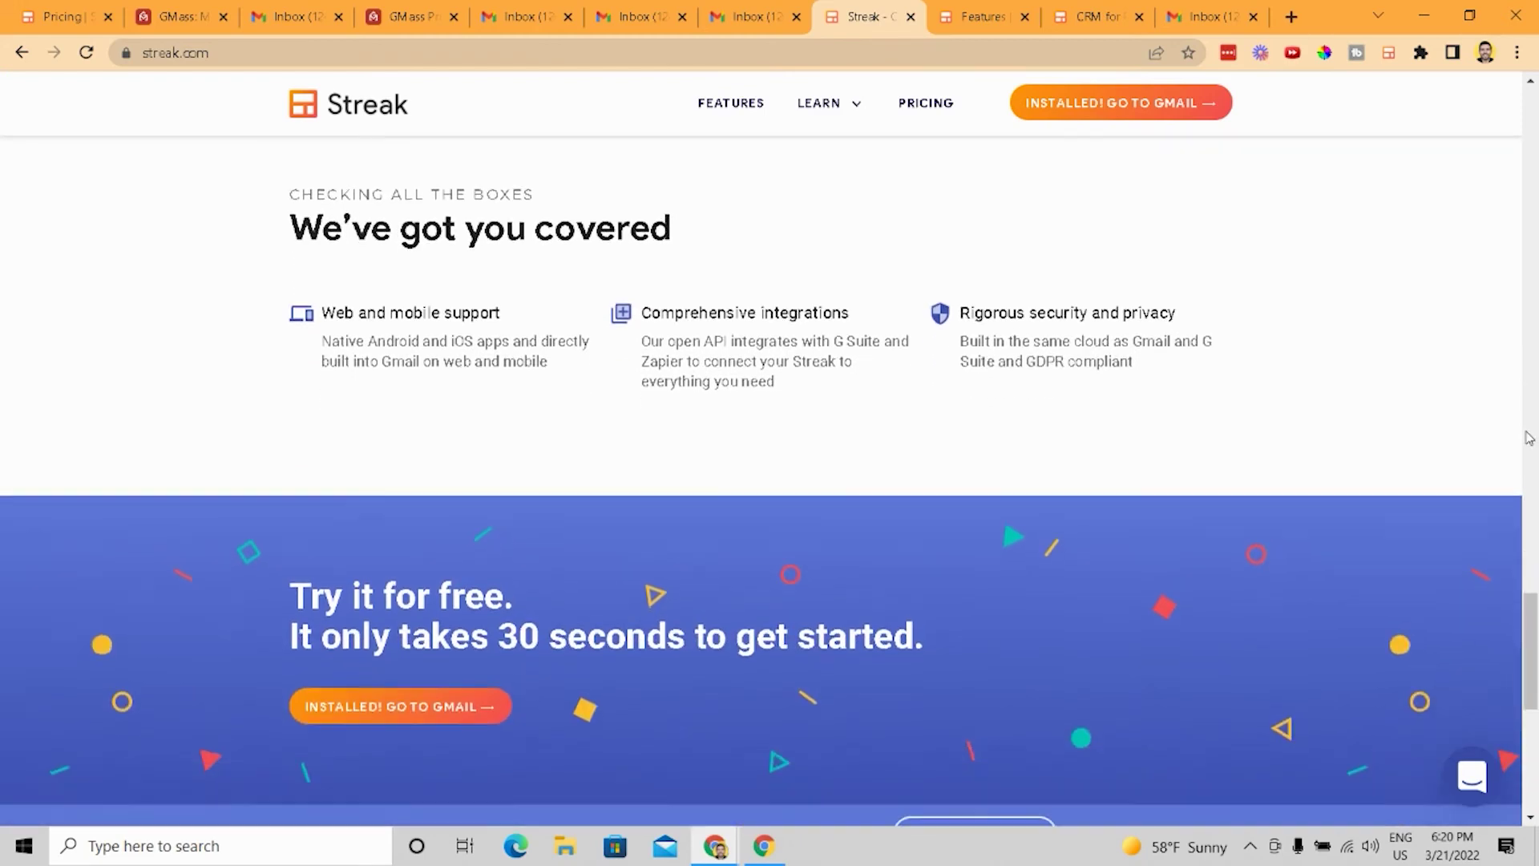
pyautogui.scroll(-3, 1527, 433)
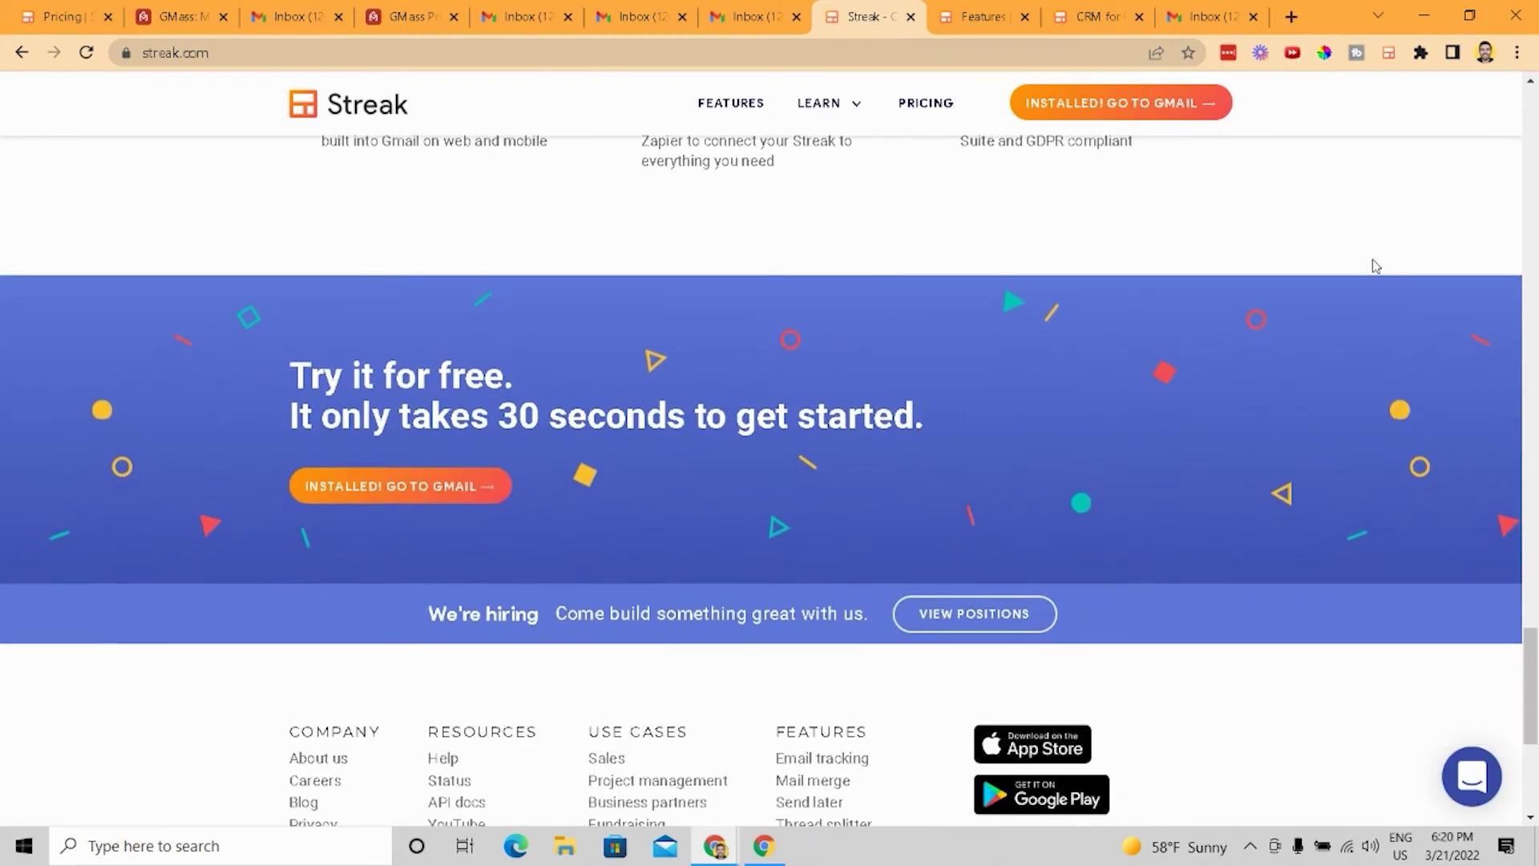
# Step: View the Streak features page listing use cases from Sales to Hiring and Real estate
pyautogui.click(971, 16)
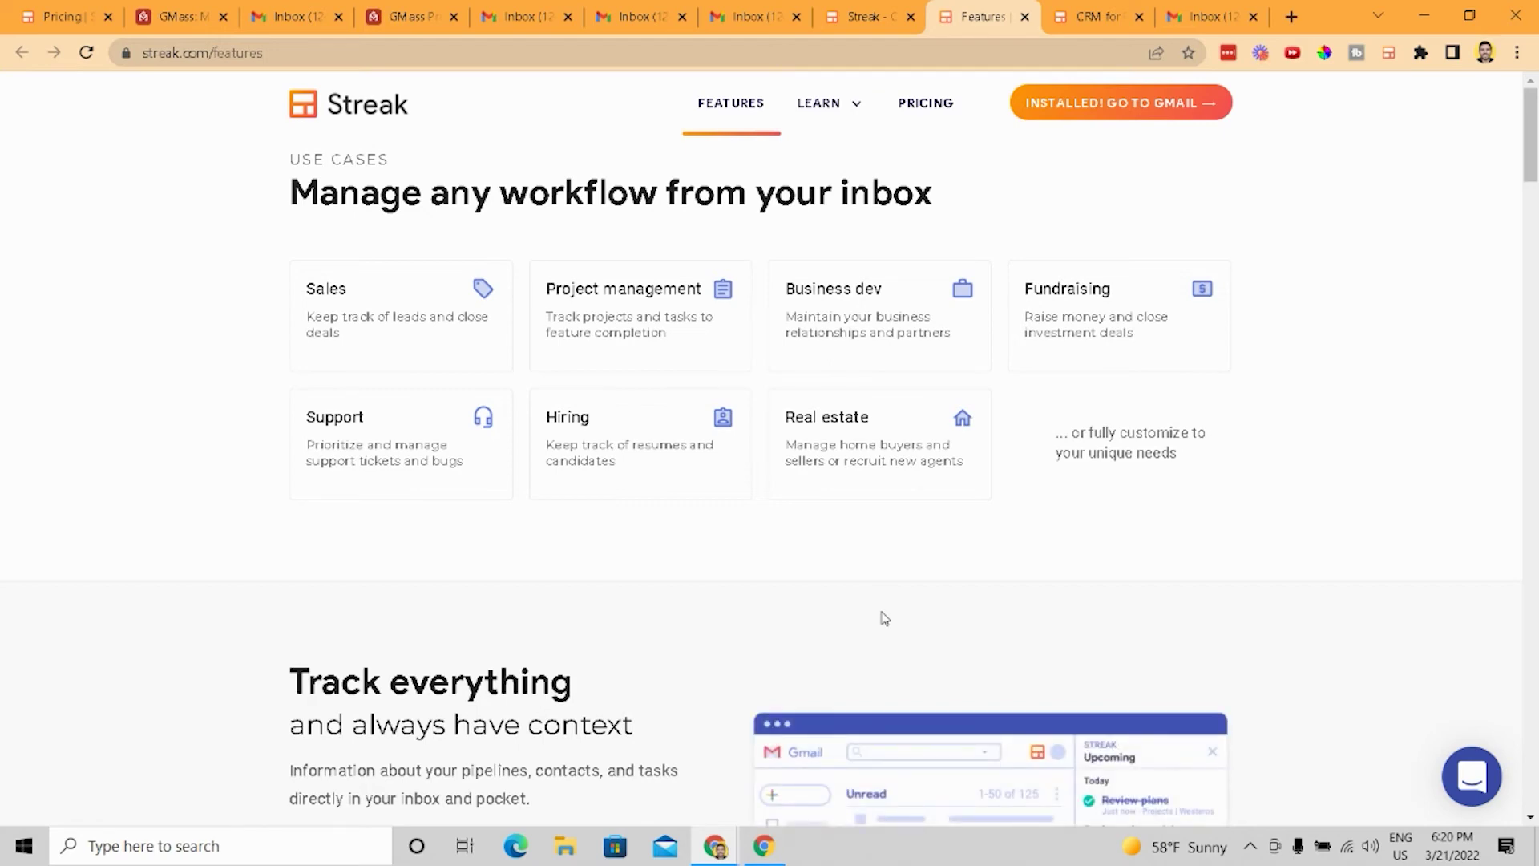
pyautogui.scroll(-5, 887, 581)
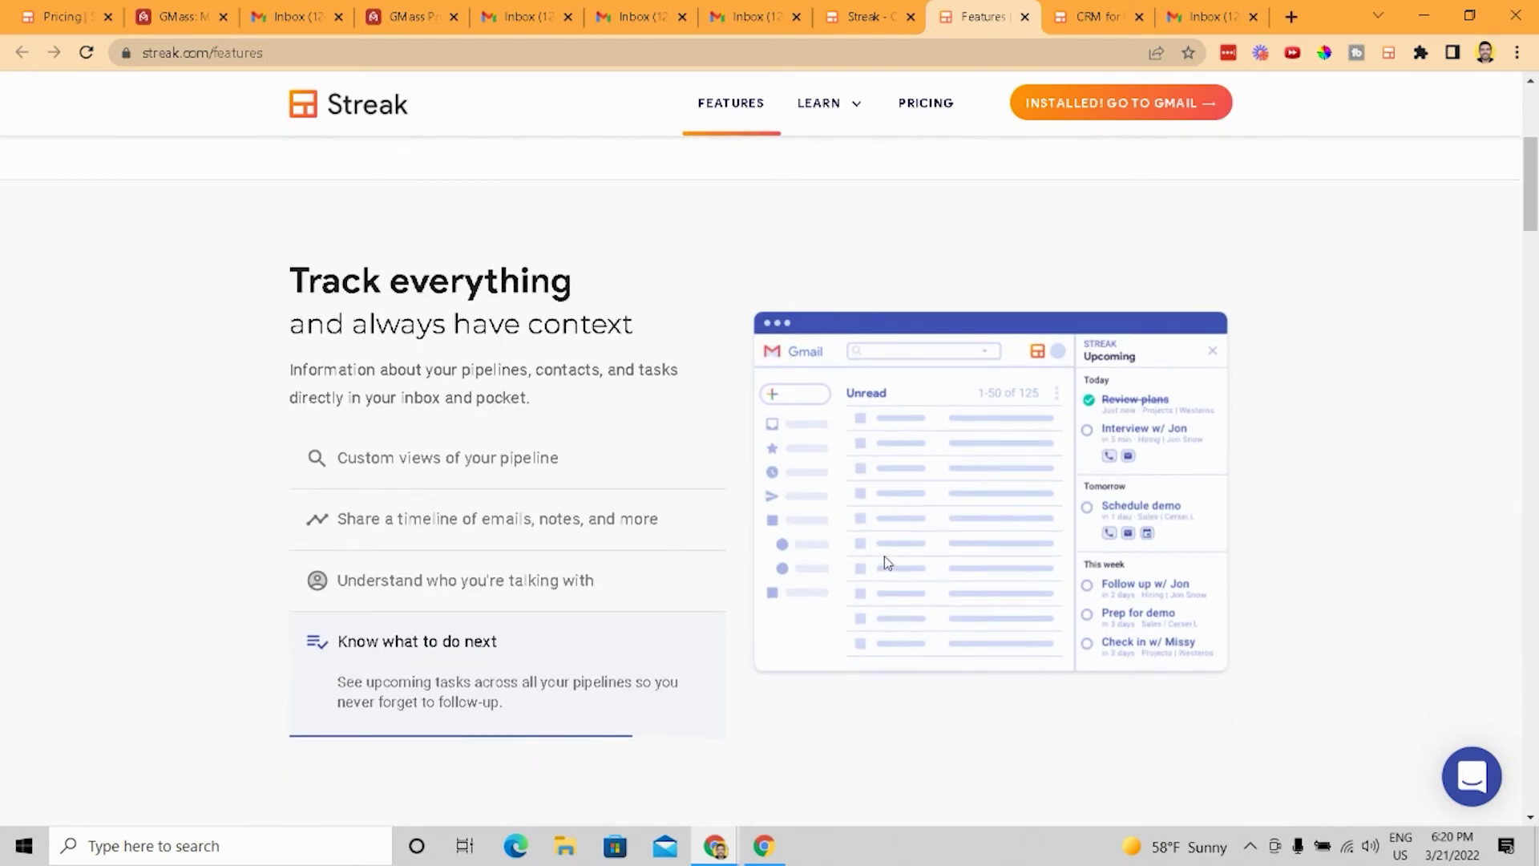
pyautogui.scroll(5, 885, 562)
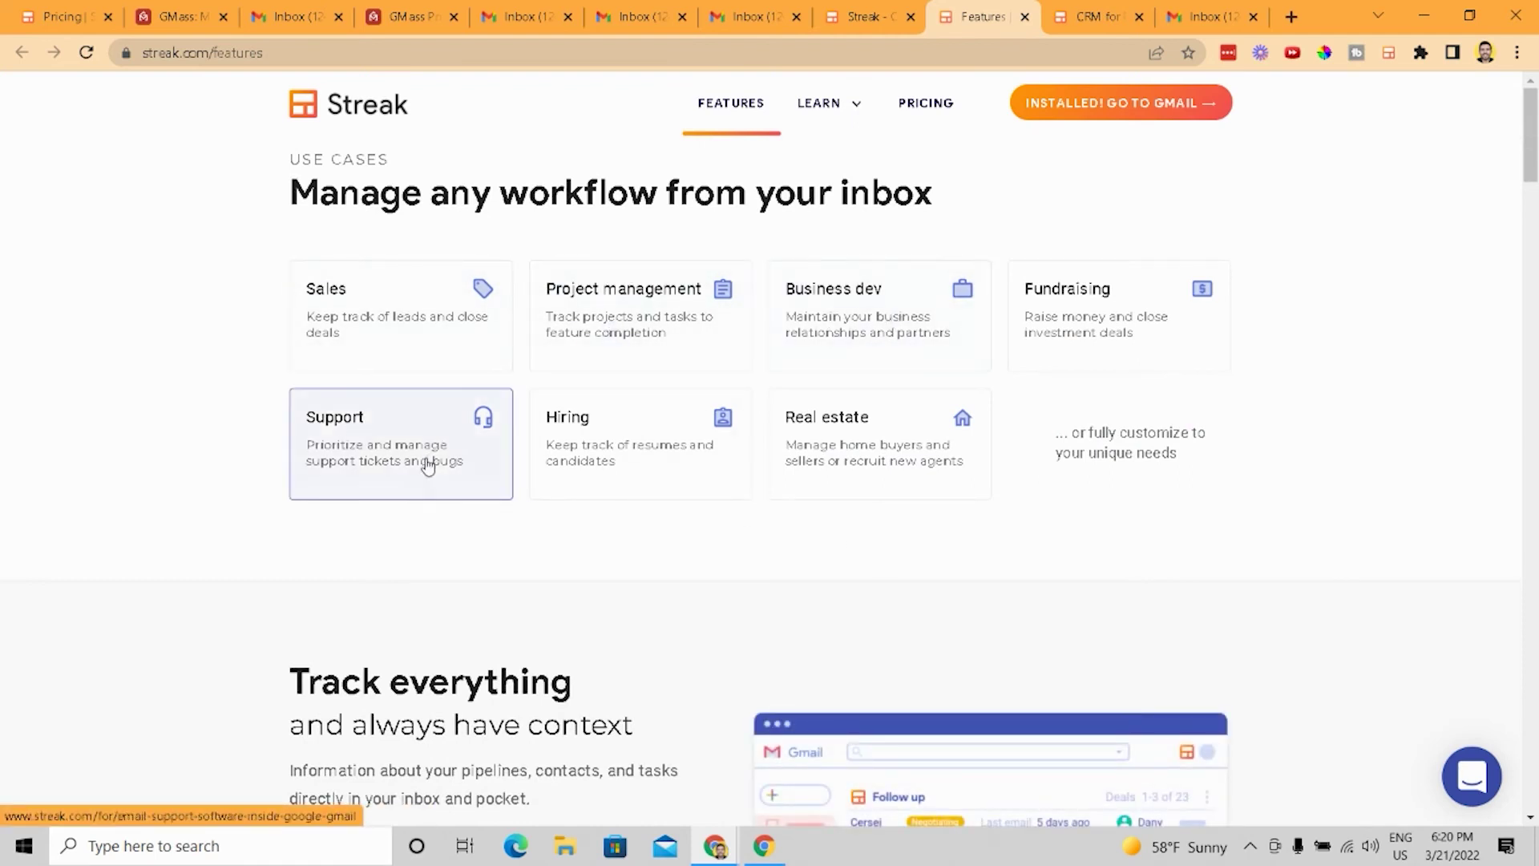
# Step: Scroll through the collaboration features on the CRM for Partnerships page
pyautogui.click(1096, 16)
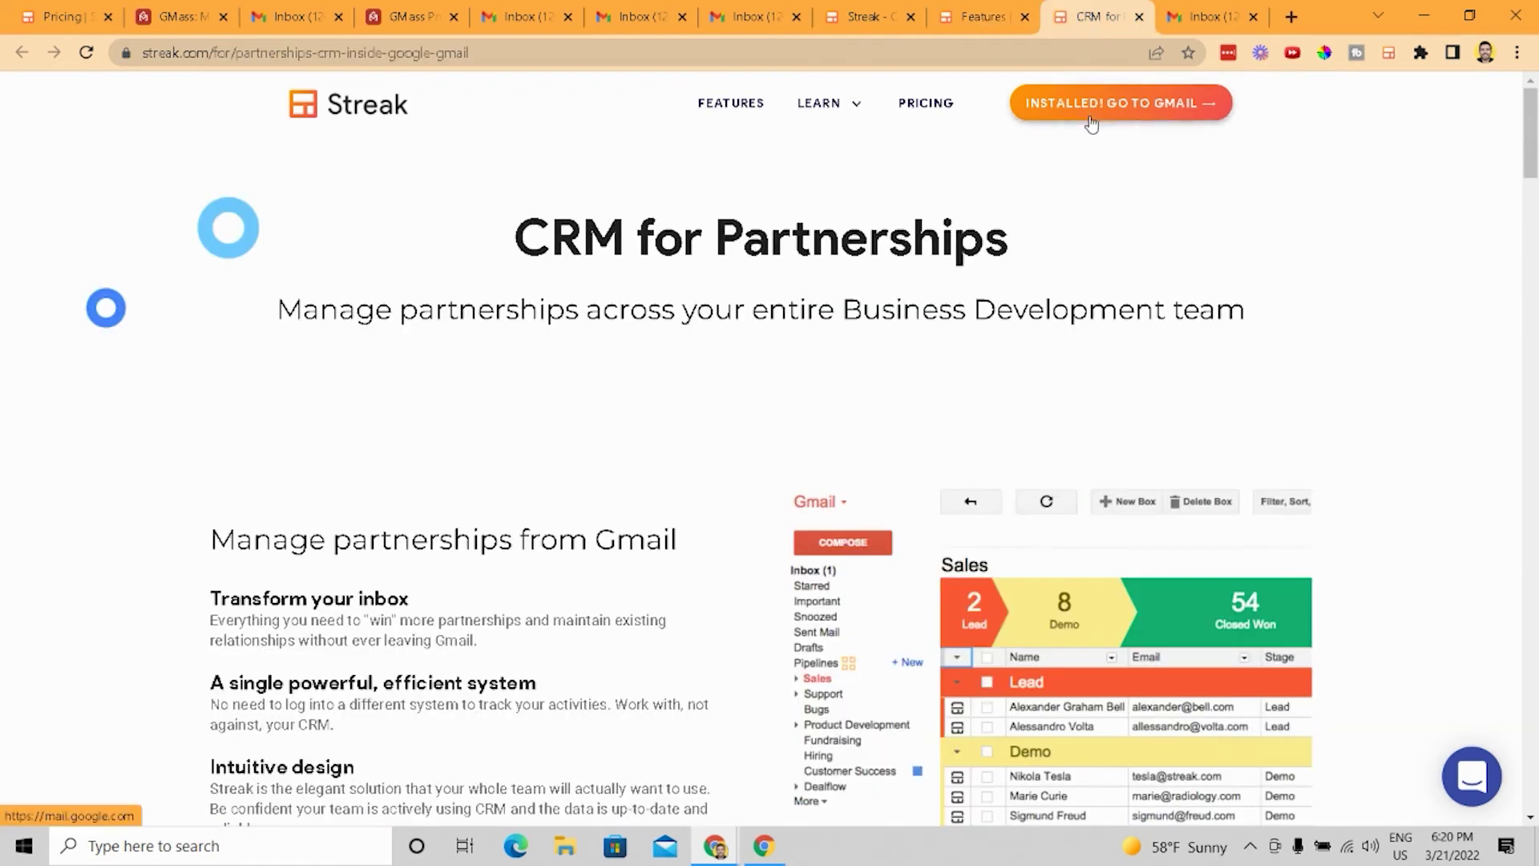
pyautogui.scroll(-3, 1271, 276)
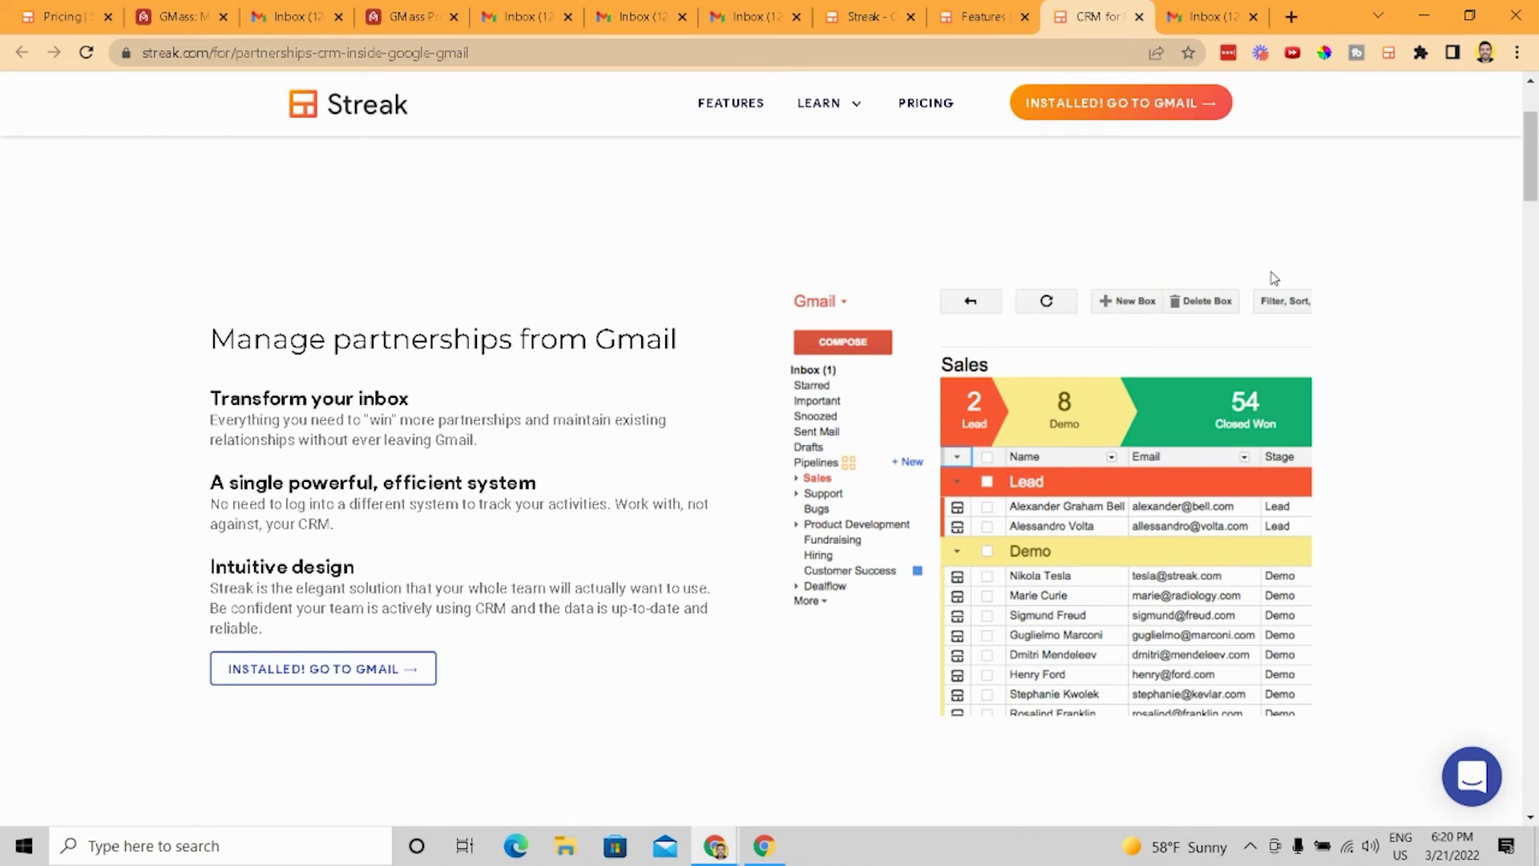
pyautogui.scroll(-5, 1275, 278)
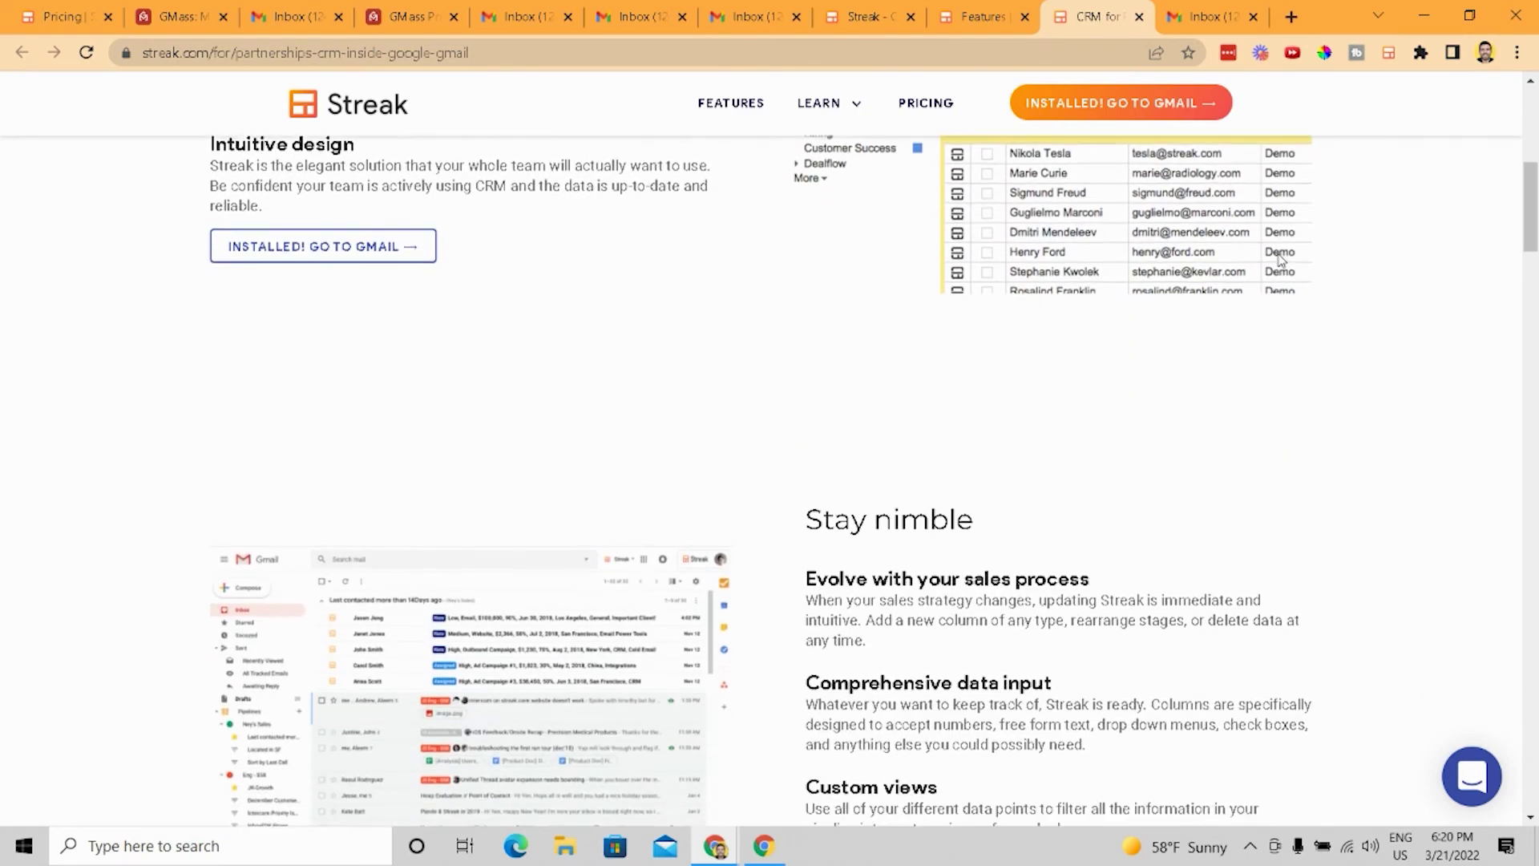
pyautogui.scroll(-6, 1280, 258)
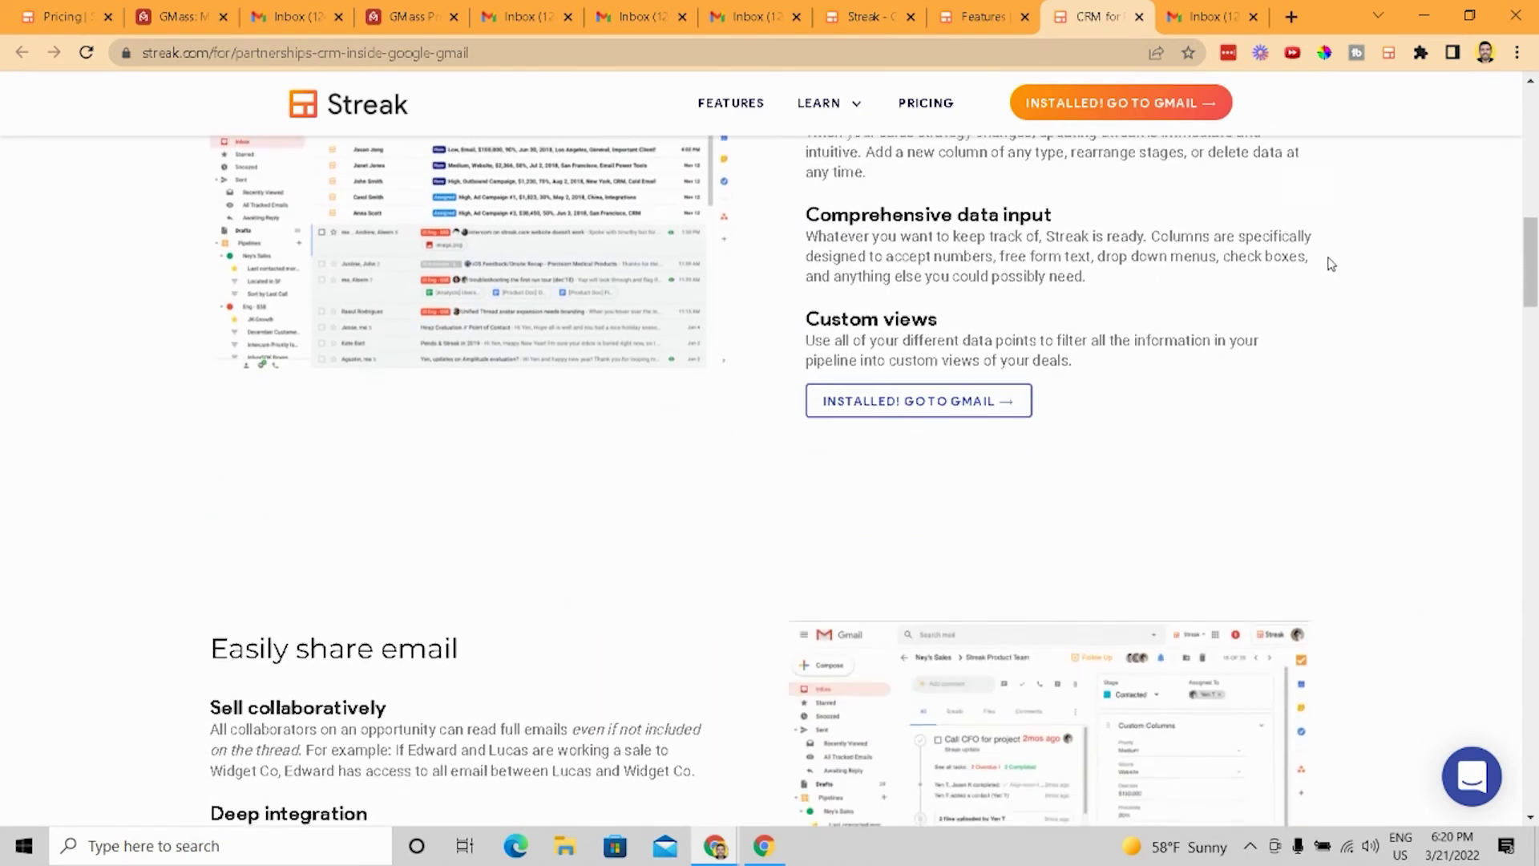
pyautogui.scroll(-3, 1330, 264)
pyautogui.scroll(1, 1247, 281)
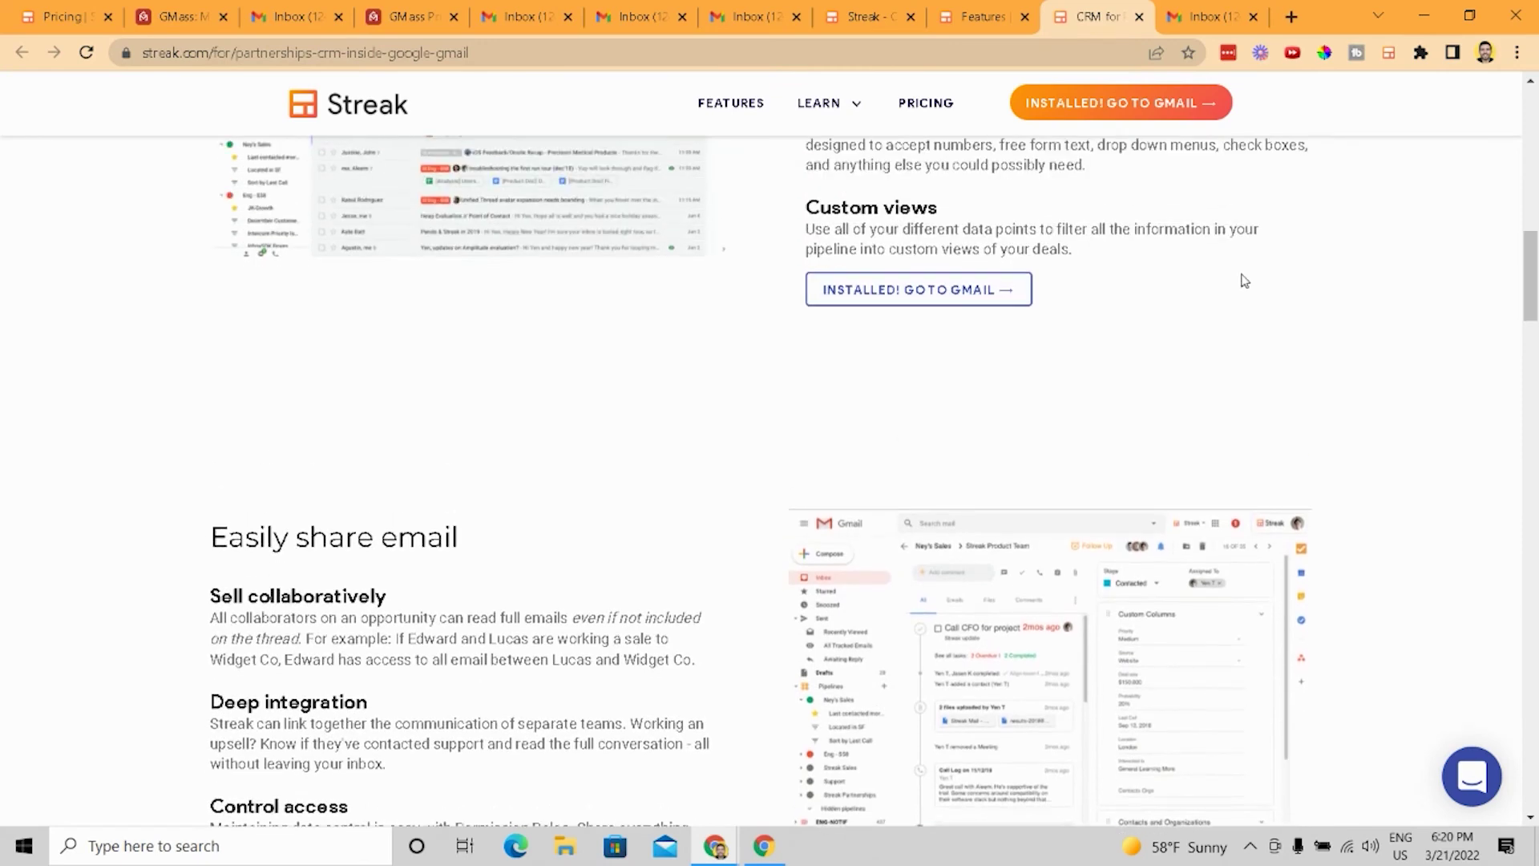
pyautogui.scroll(8, 1244, 279)
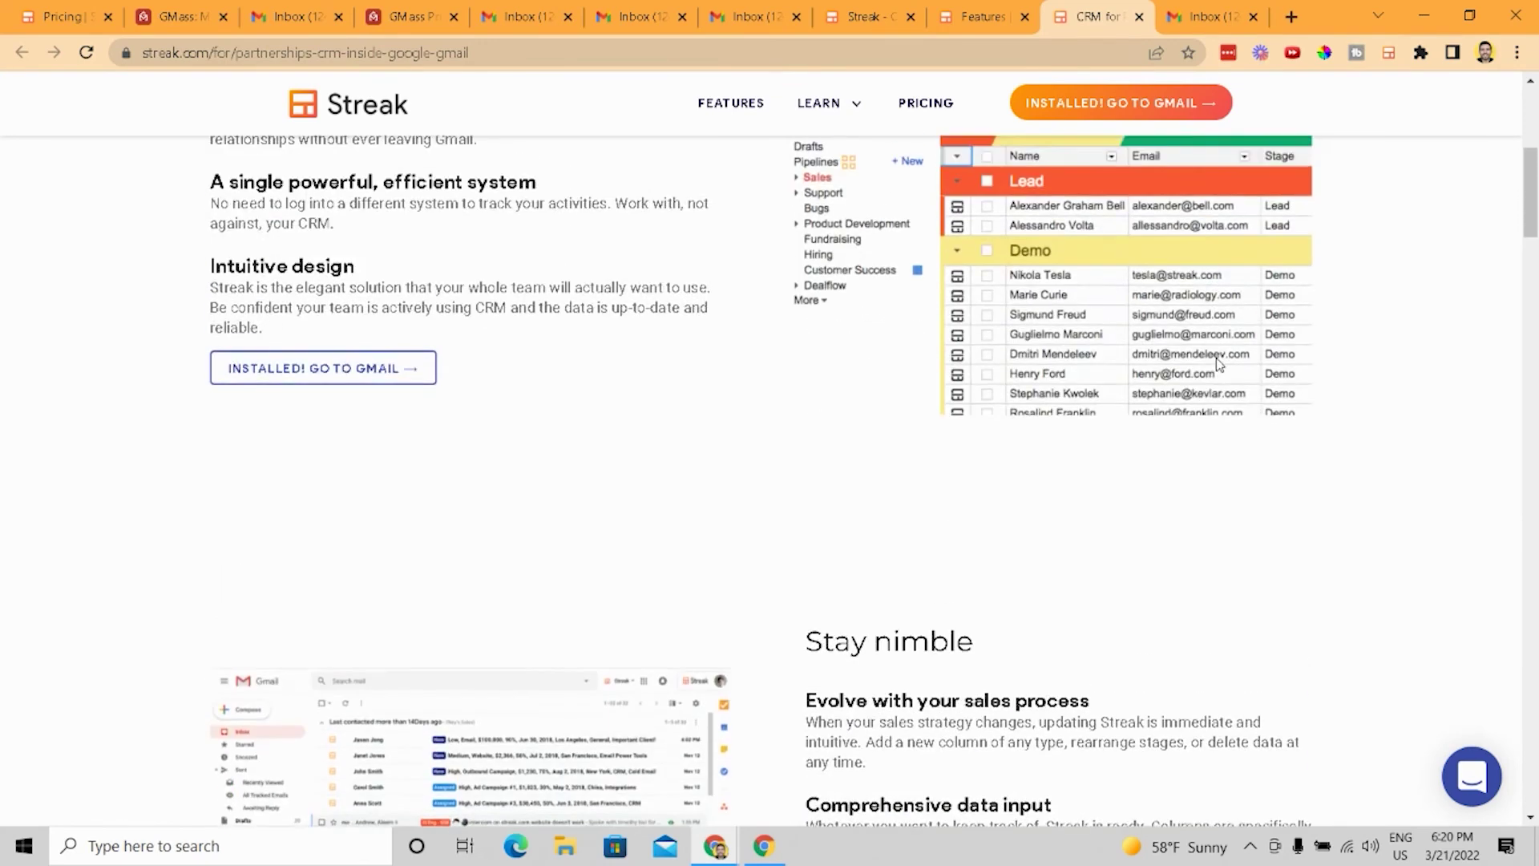
pyautogui.scroll(2, 1225, 401)
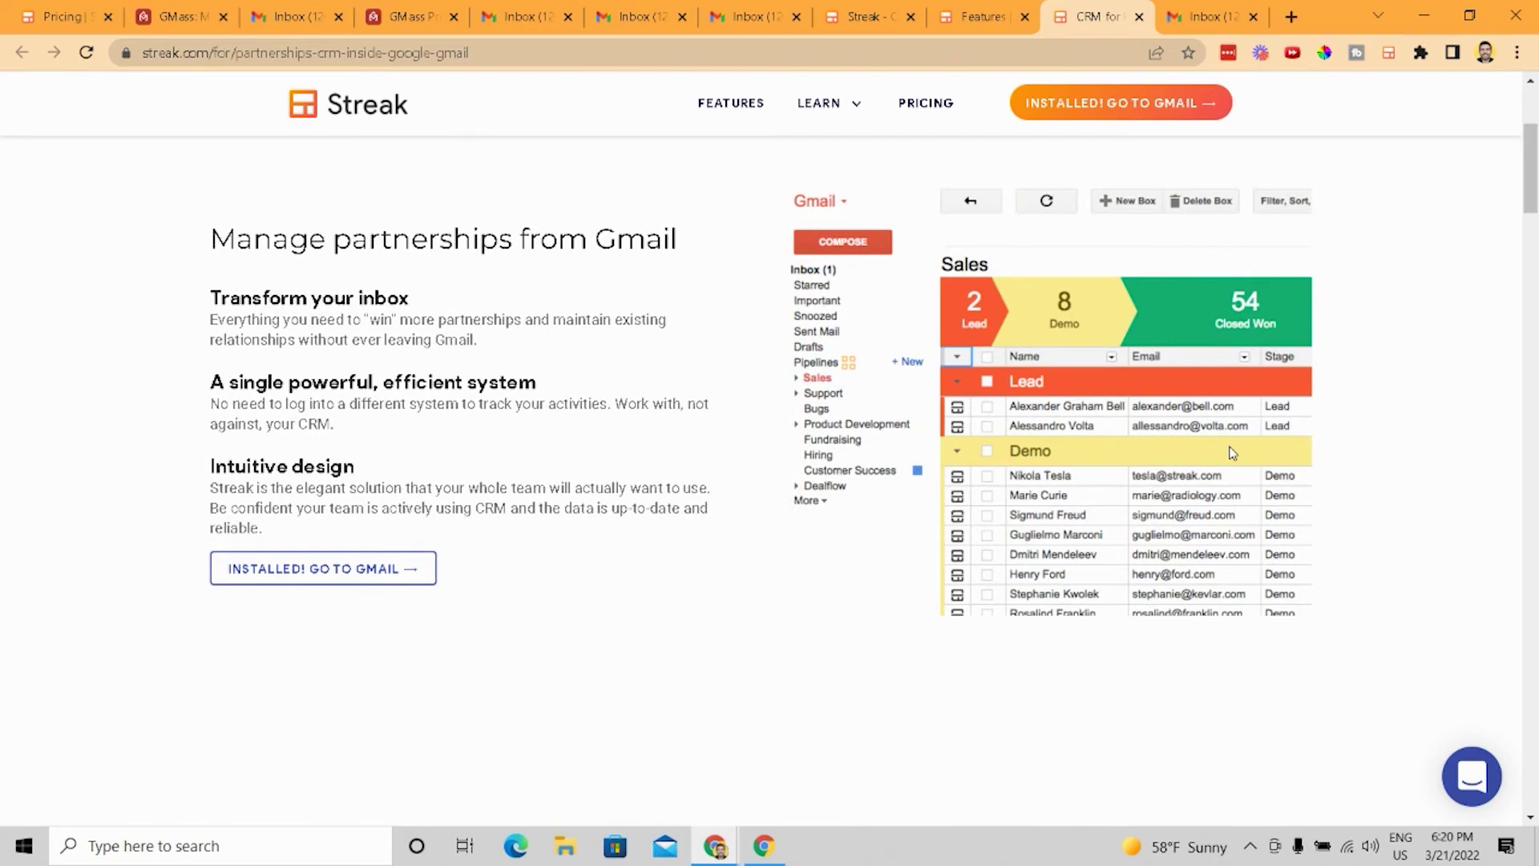
pyautogui.scroll(-6, 1232, 453)
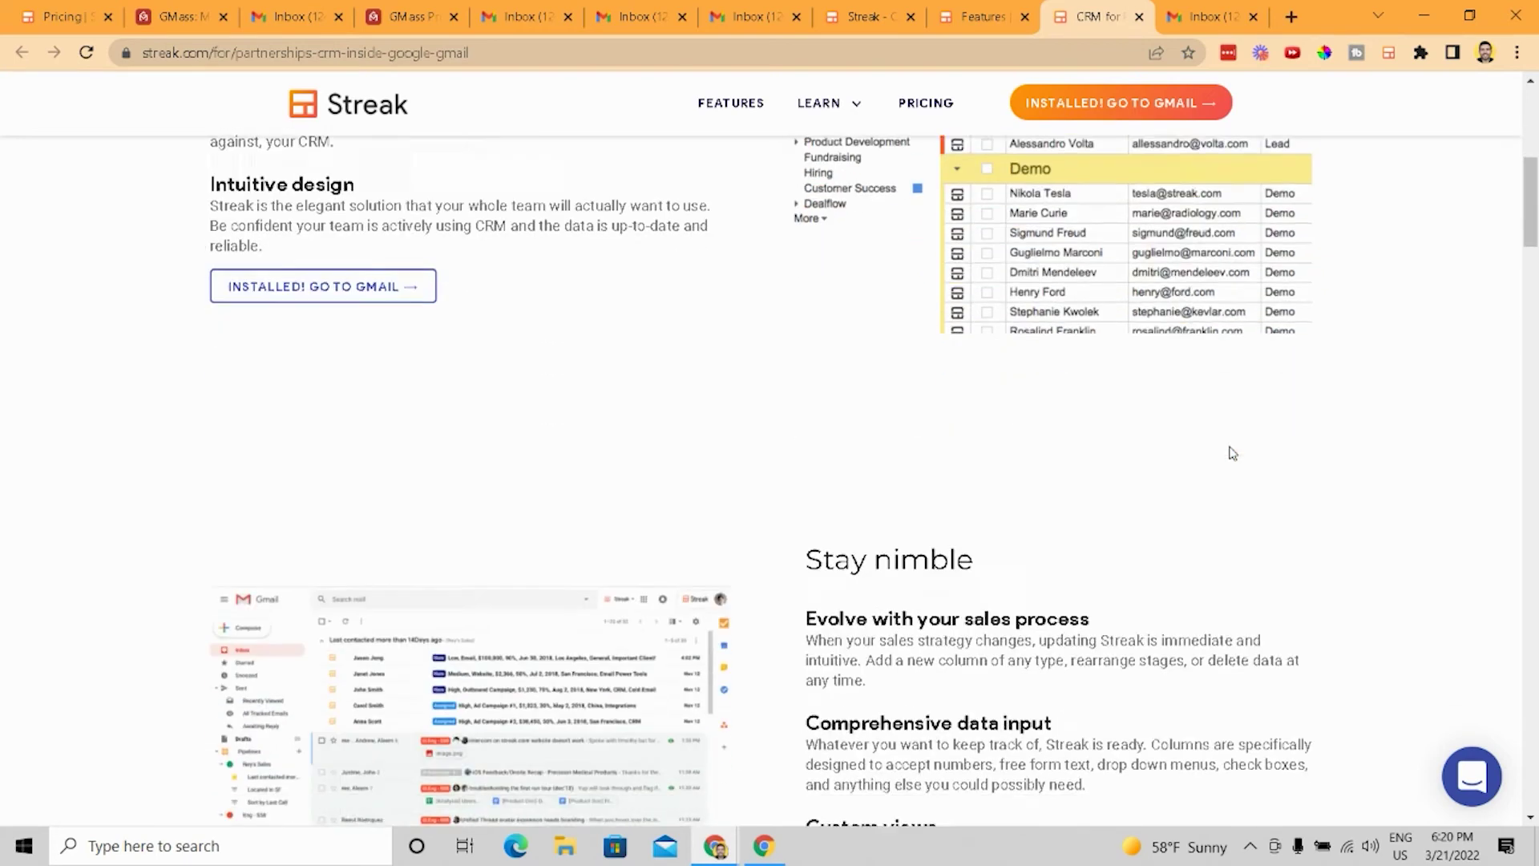
pyautogui.scroll(1, 1231, 445)
pyautogui.scroll(-3, 1232, 441)
pyautogui.scroll(-6, 1232, 441)
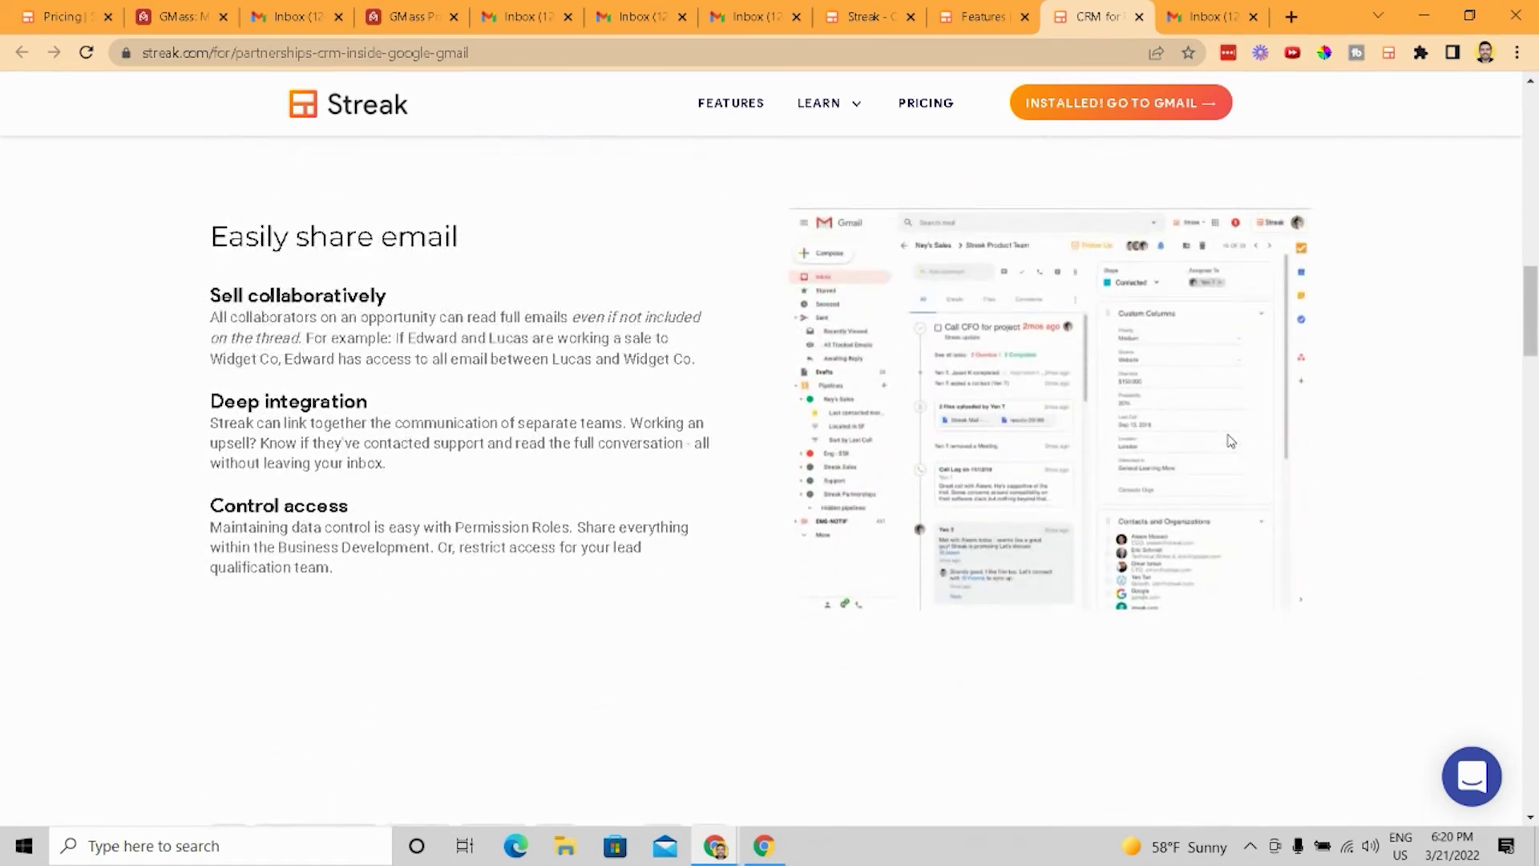
# Step: Zoom to 150% to highlight 'Sell collaboratively', then restore 100% and reach 'Track your outgoing email'
pyautogui.hotkey('ctrl', '+')
pyautogui.hotkey('ctrl', '+')
pyautogui.hotkey('ctrl', '+')
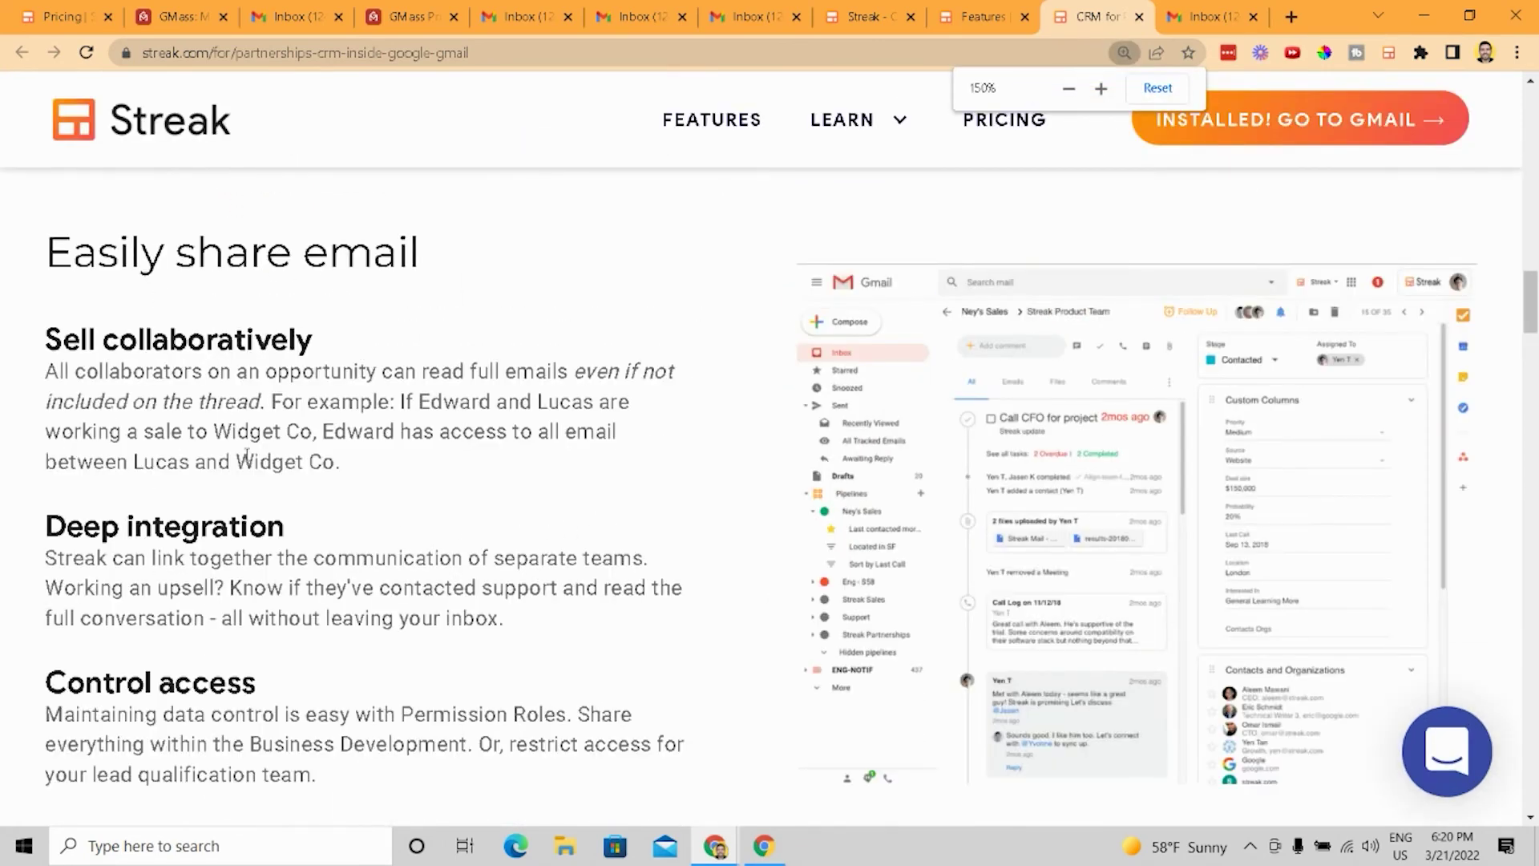
pyautogui.moveTo(343, 471); pyautogui.dragTo(6, 352)
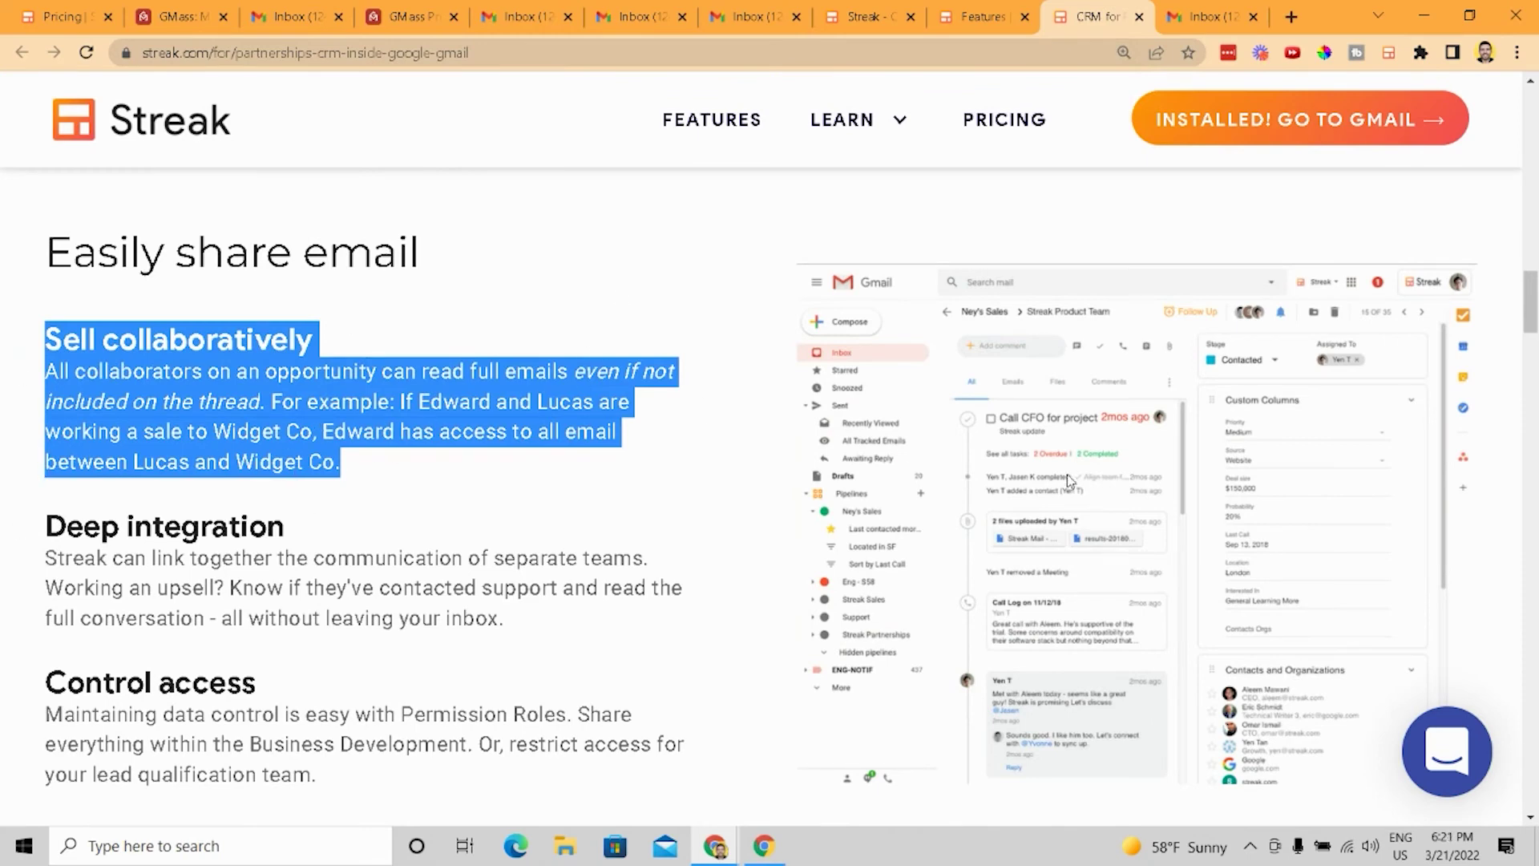
pyautogui.click(650, 479)
pyautogui.hotkey('ctrl', '-')
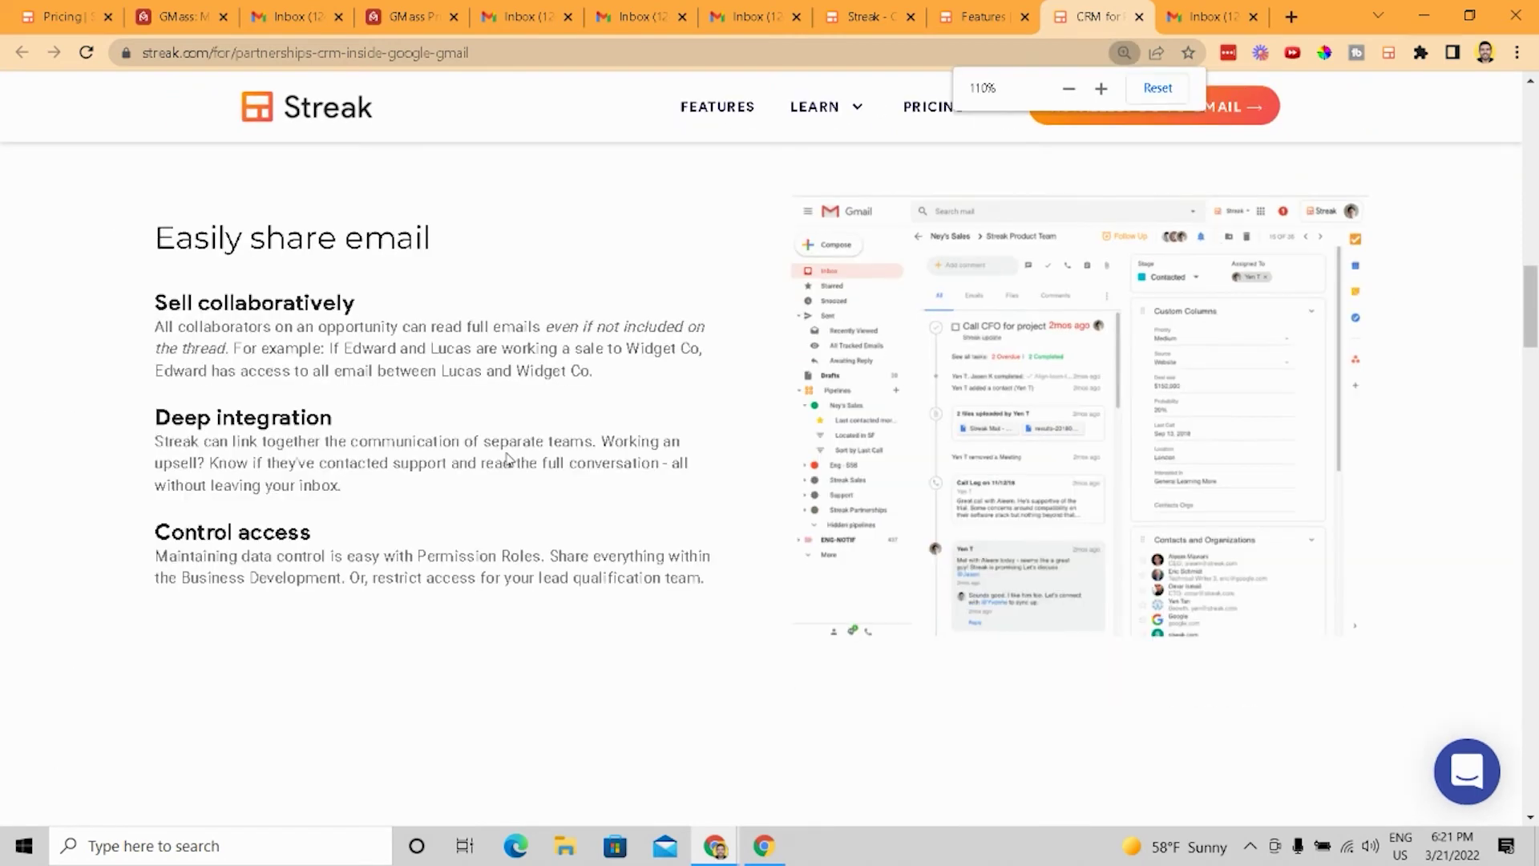
pyautogui.hotkey('ctrl', '-')
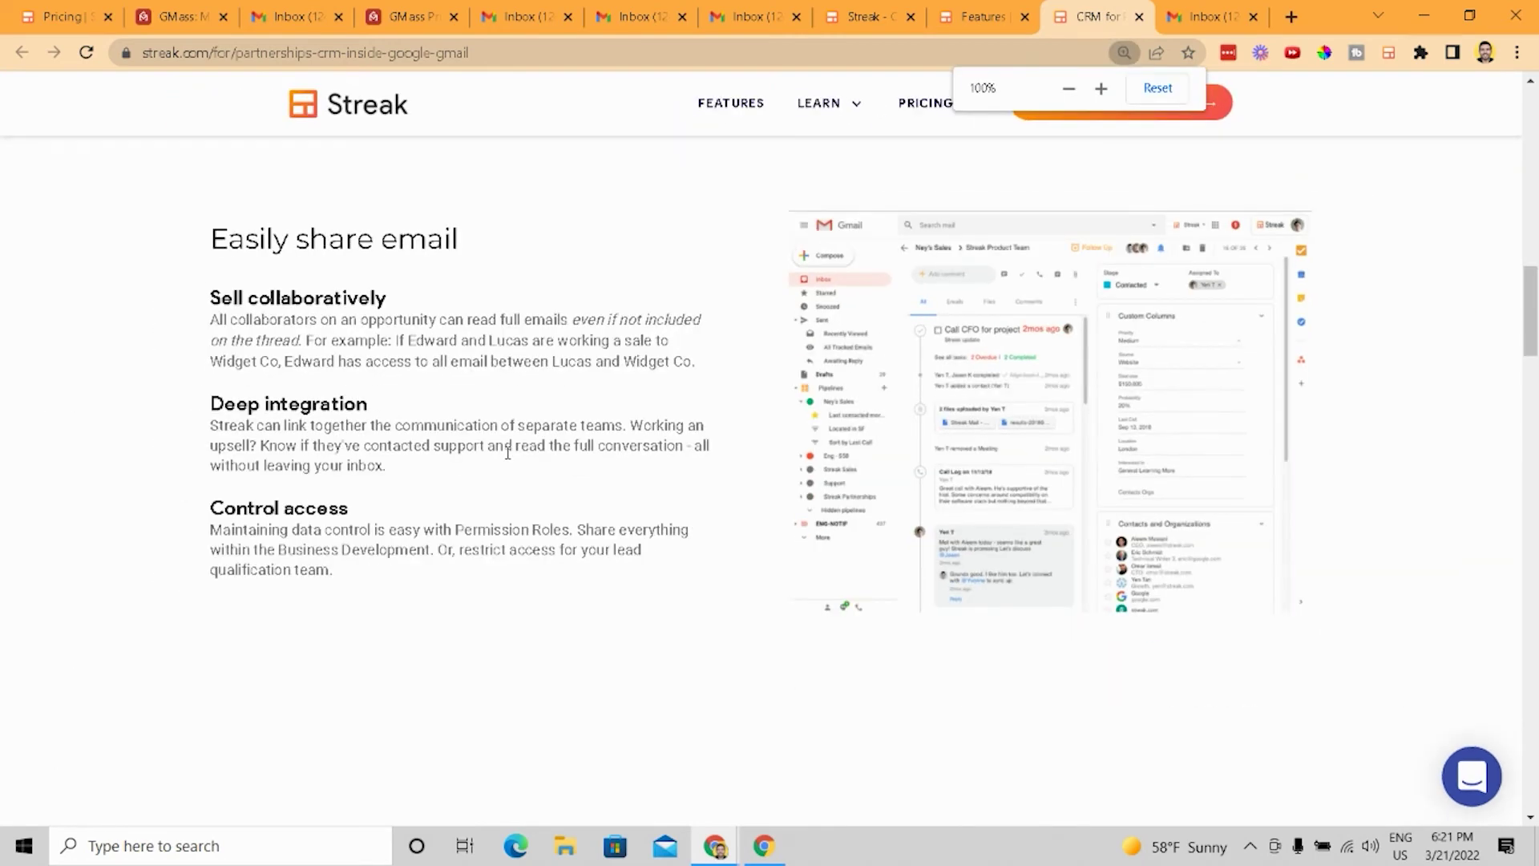
pyautogui.scroll(-7, 513, 425)
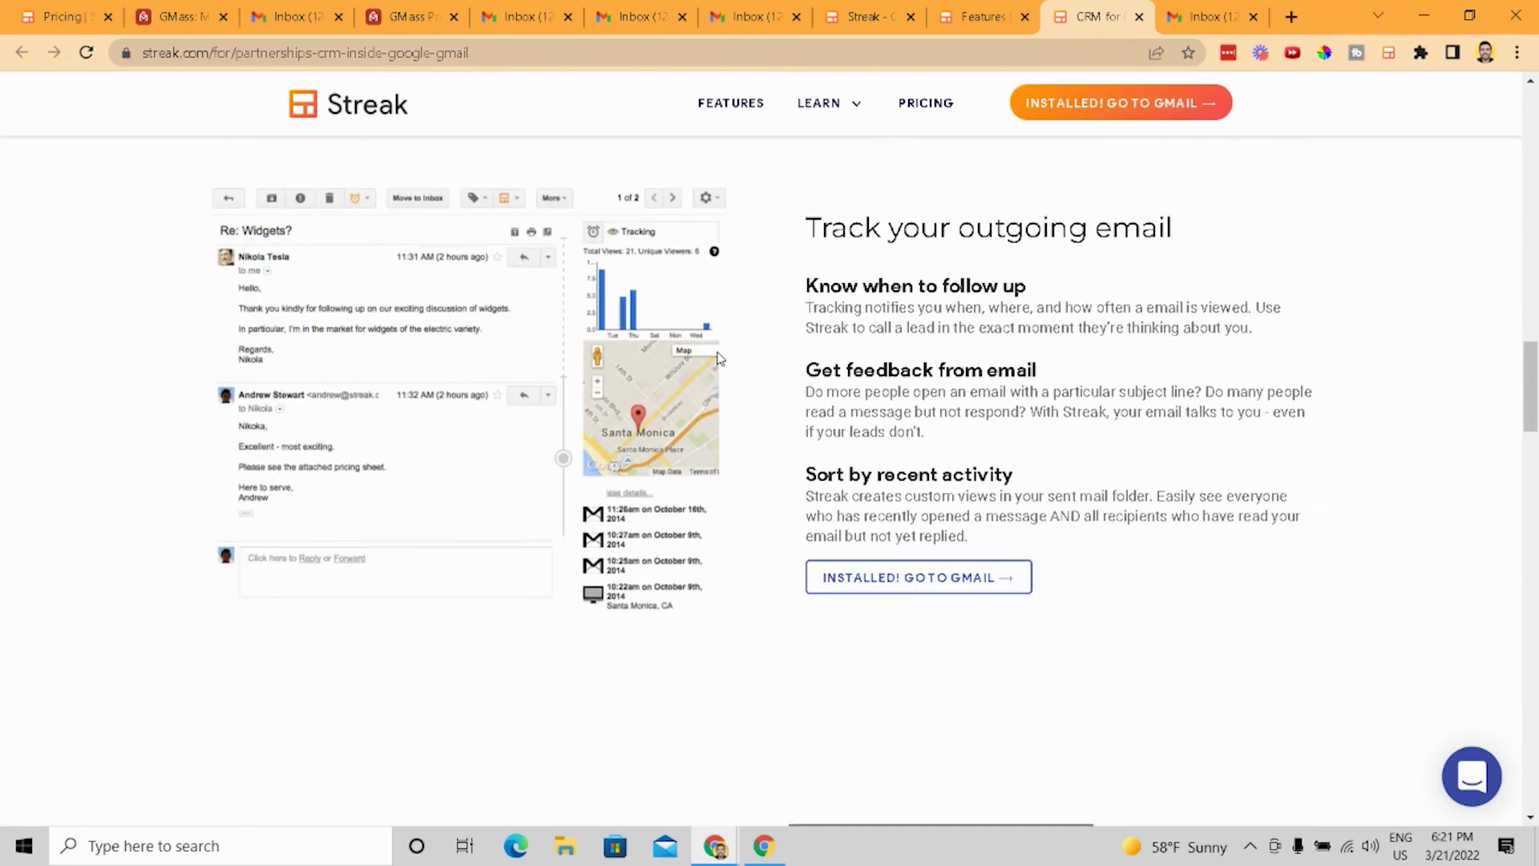
# Step: Scroll to the Create mail merges section and zoom in briefly to read it
pyautogui.scroll(-2, 724, 376)
pyautogui.scroll(2, 726, 389)
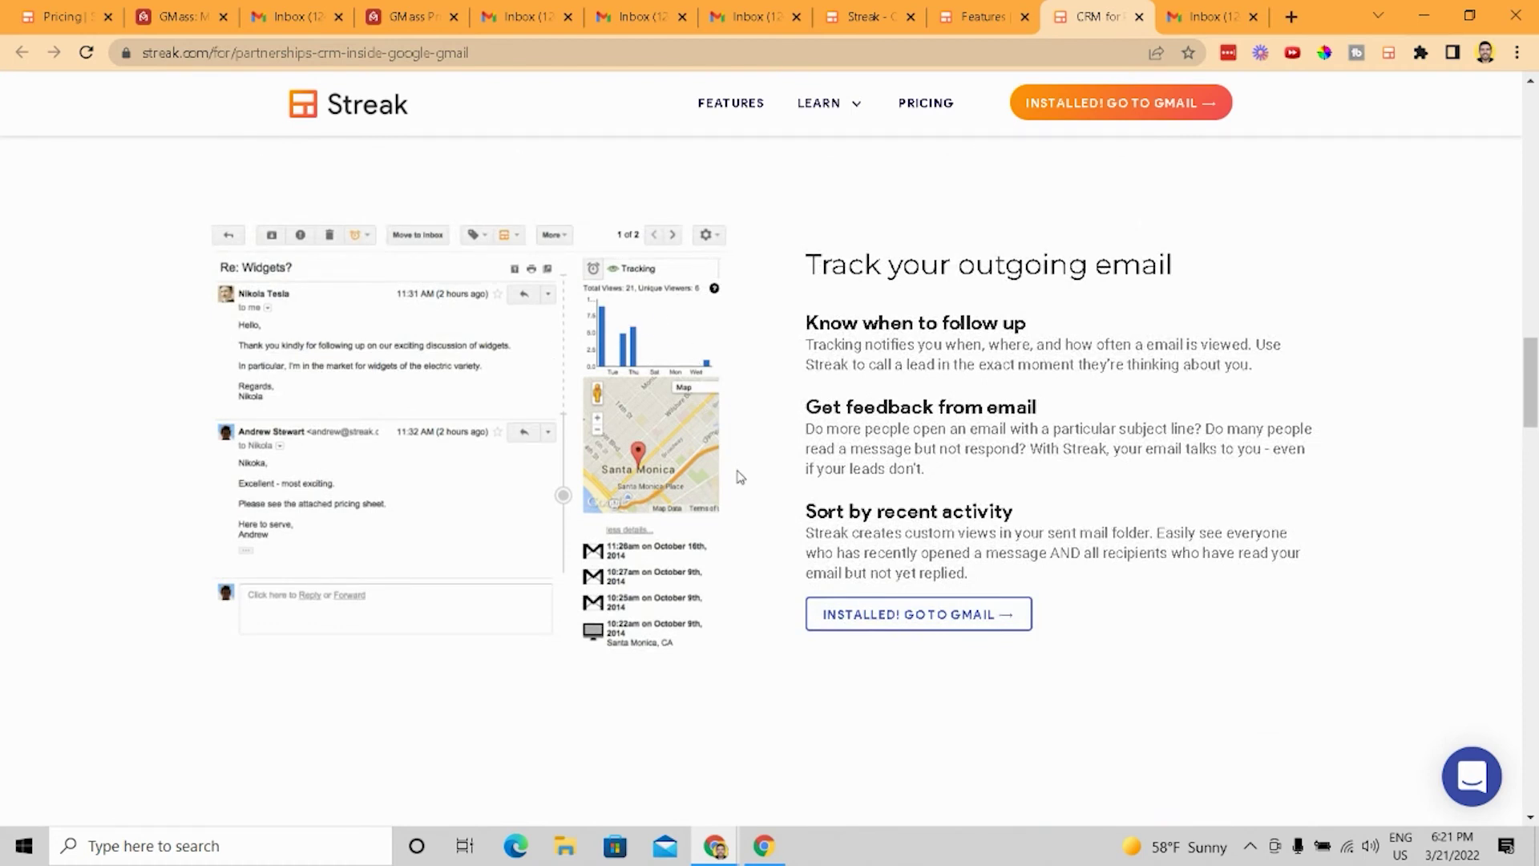
pyautogui.scroll(-5, 741, 468)
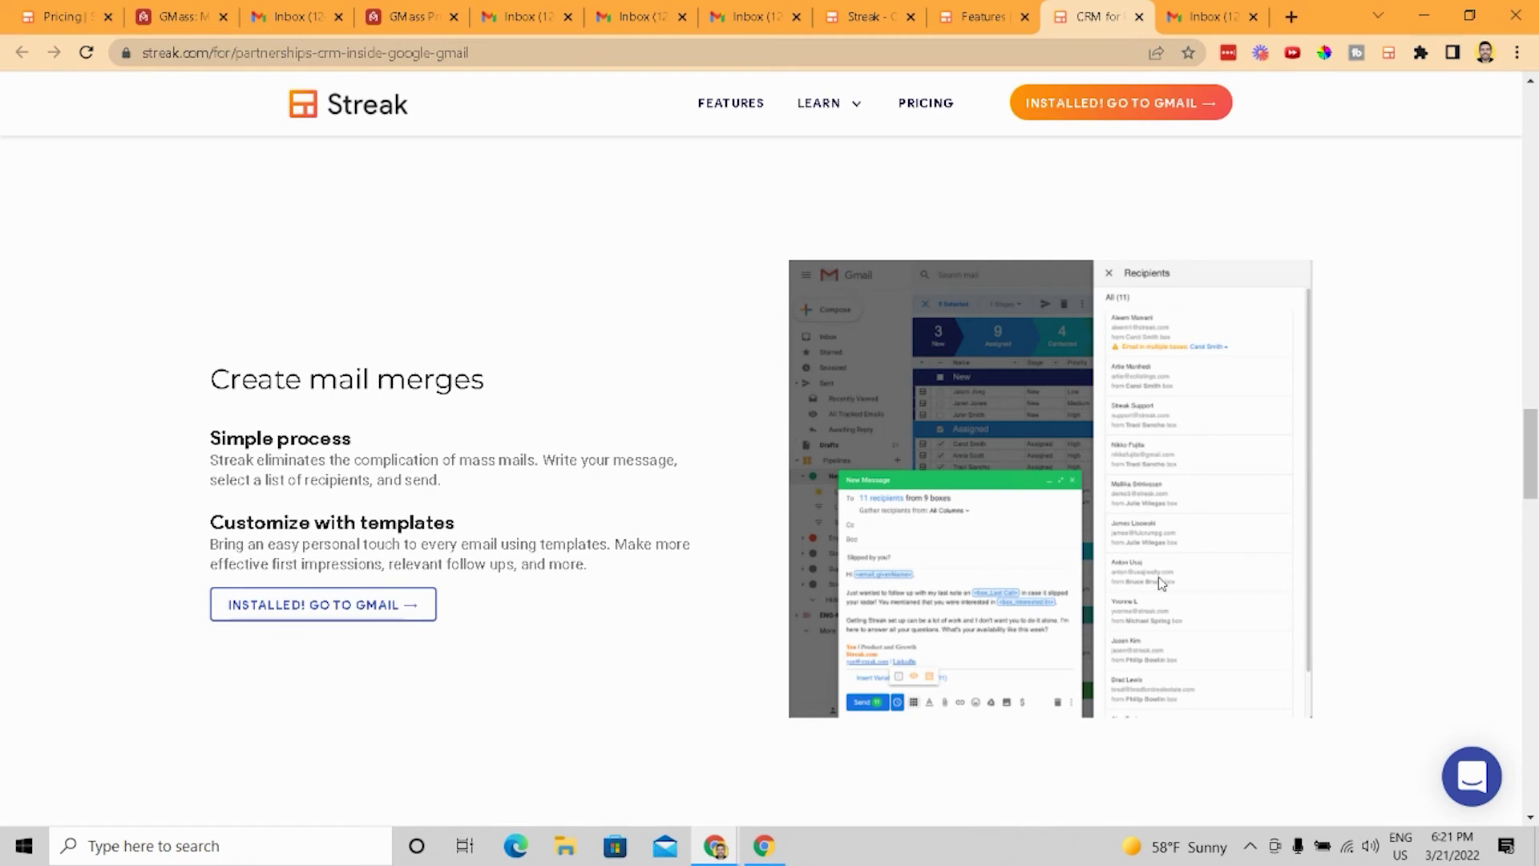
pyautogui.hotkey('ctrl', '+')
pyautogui.hotkey('ctrl', '+')
pyautogui.hotkey('ctrl', '+')
pyautogui.hotkey('ctrl', '+')
pyautogui.hotkey('ctrl', '+')
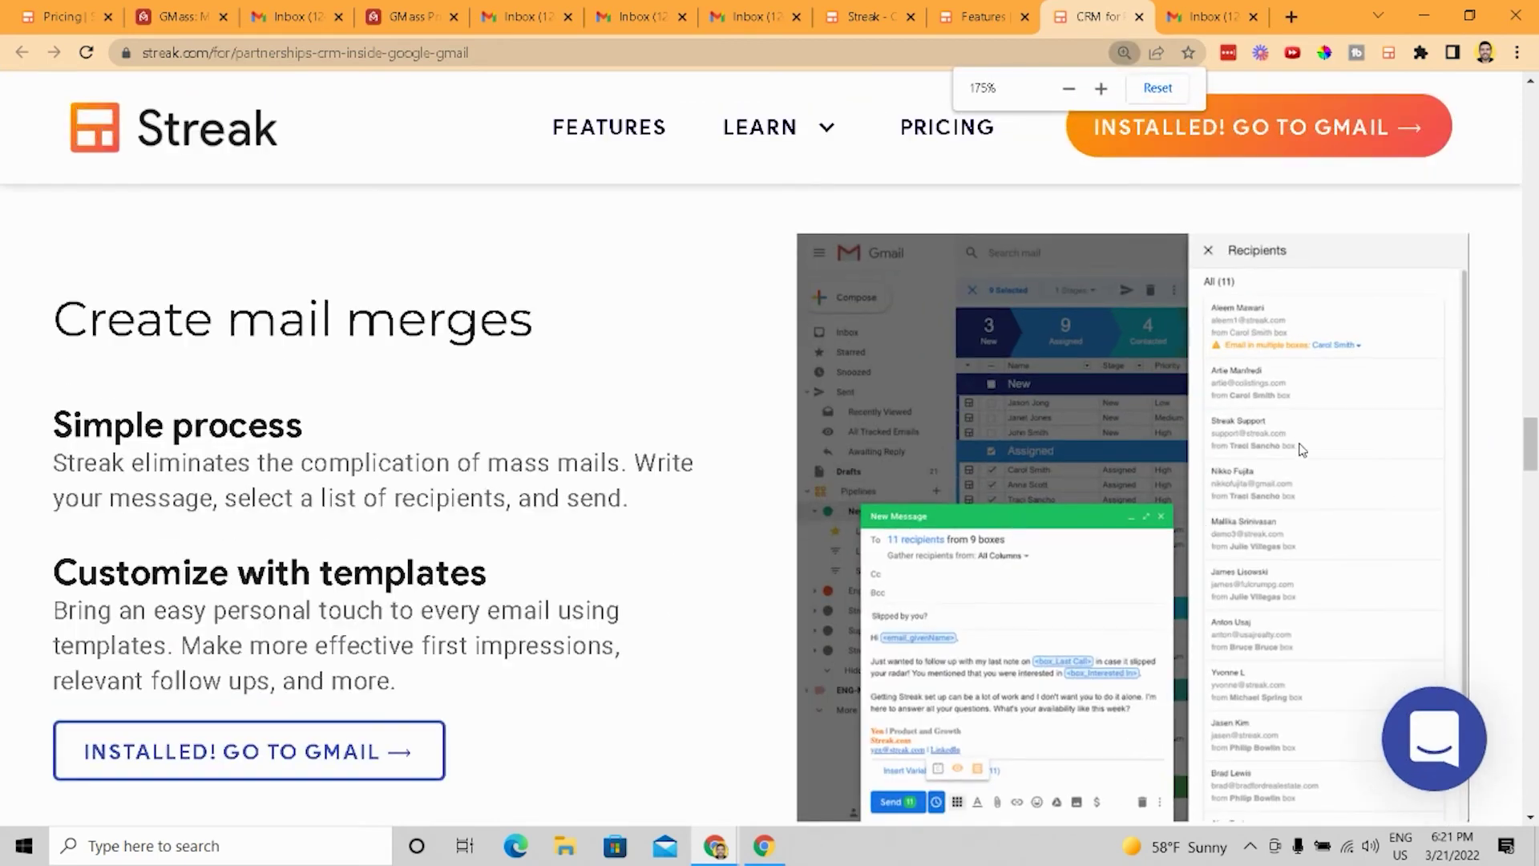
pyautogui.hotkey('ctrl', '-')
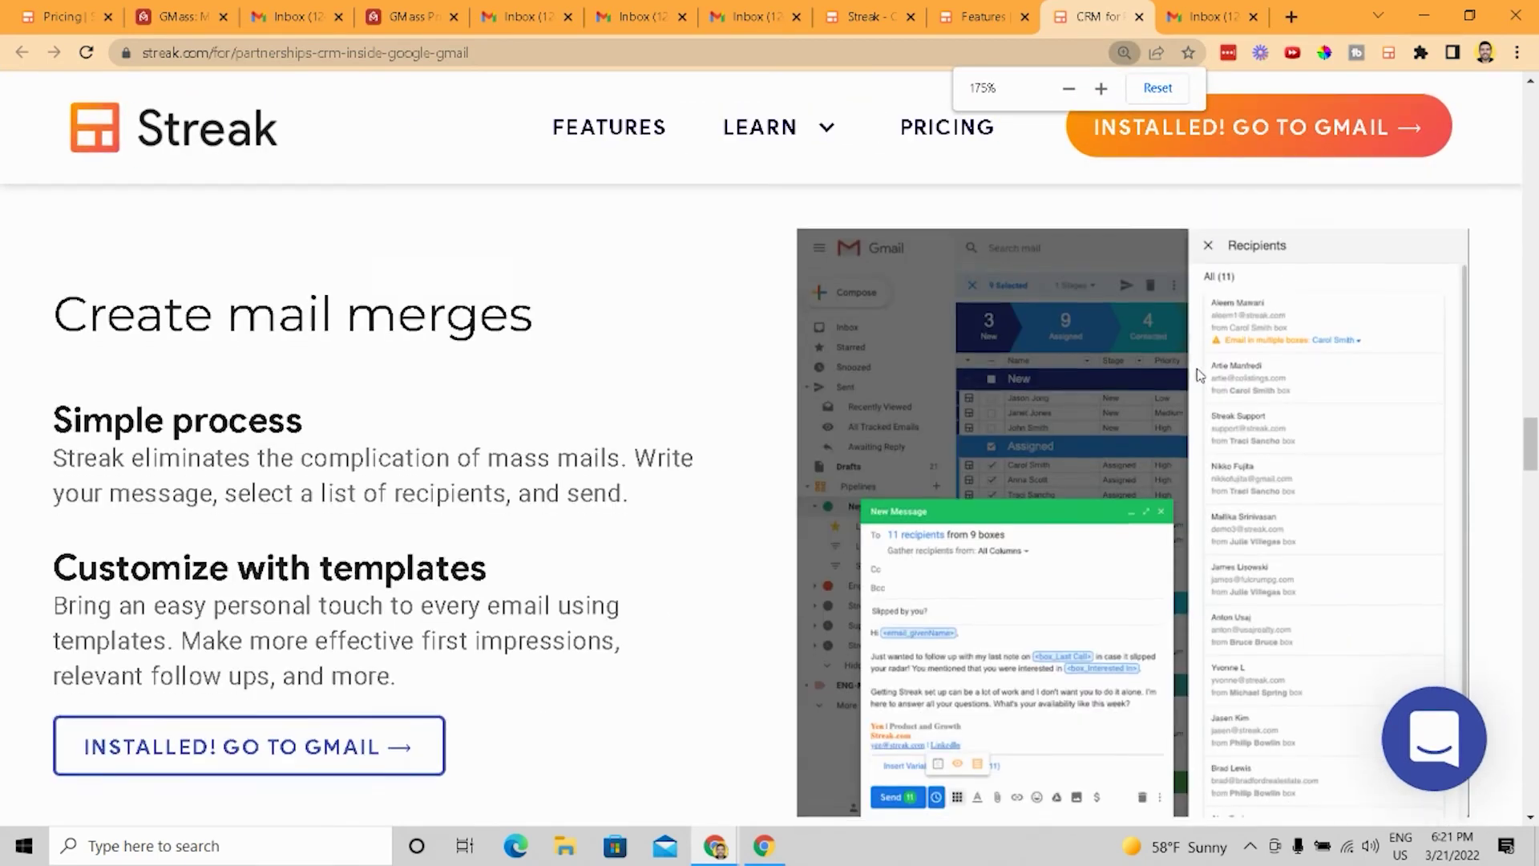
# Step: Restore 100% zoom, scroll down to 'Click. Install. Sell.', then jump back to the page top
pyautogui.scroll(-2, 1200, 375)
pyautogui.scroll(2, 1200, 375)
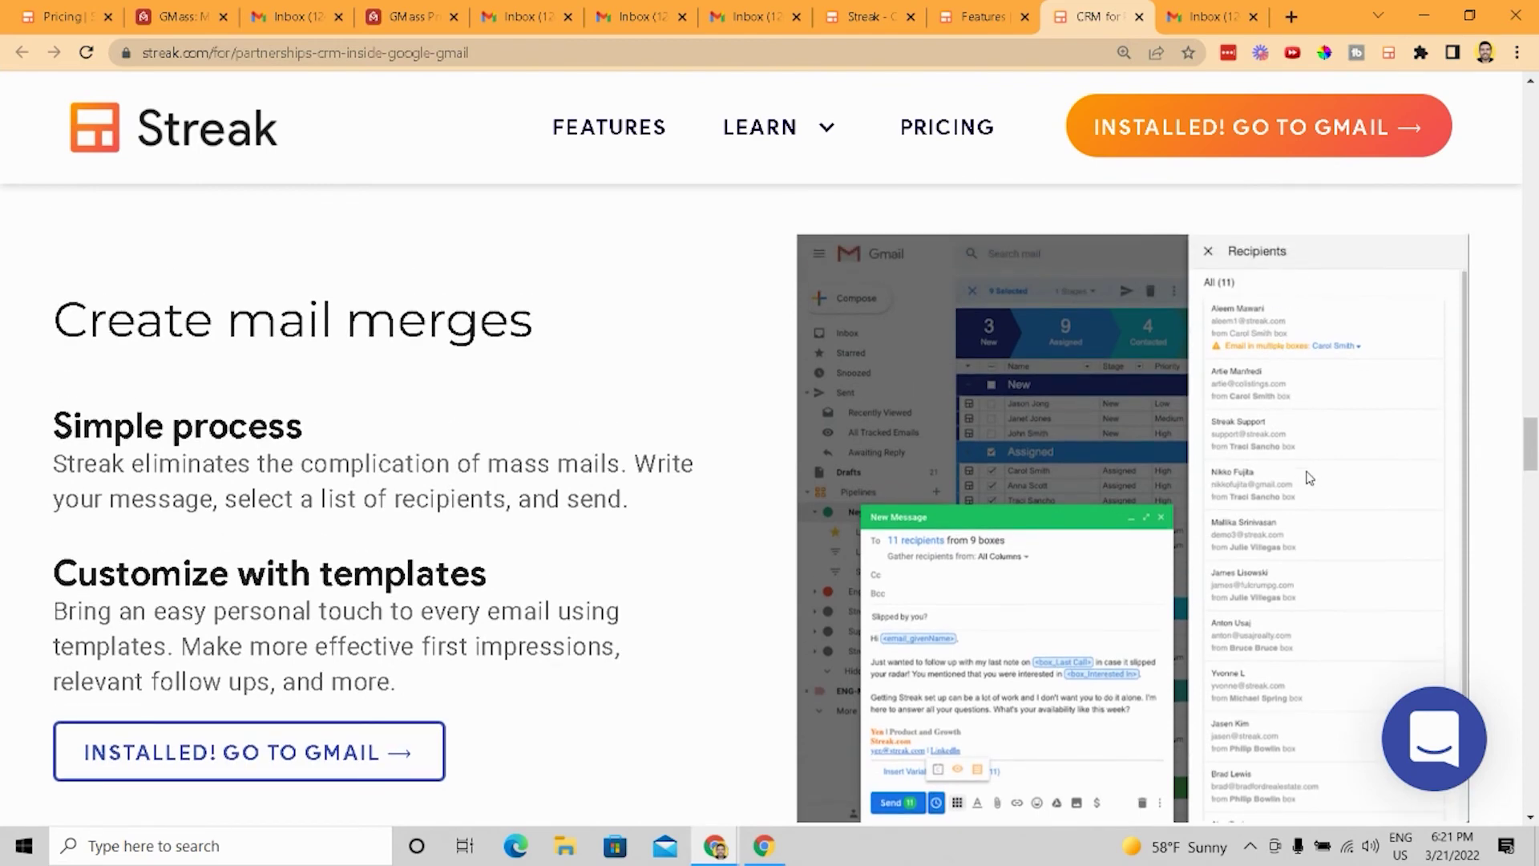
pyautogui.scroll(-2, 1312, 636)
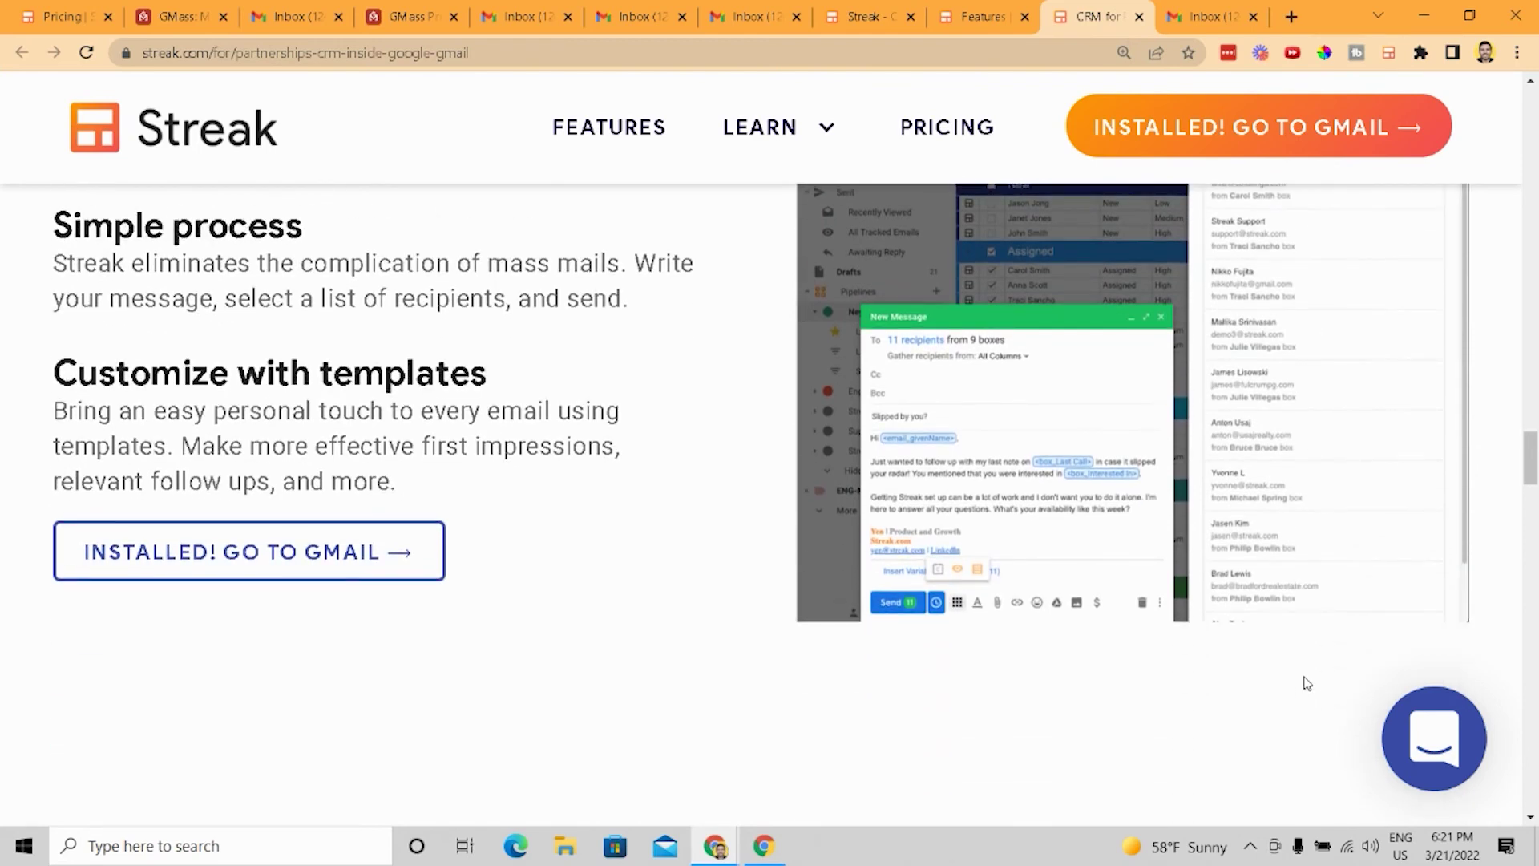
pyautogui.scroll(1, 1295, 614)
pyautogui.scroll(2, 1295, 614)
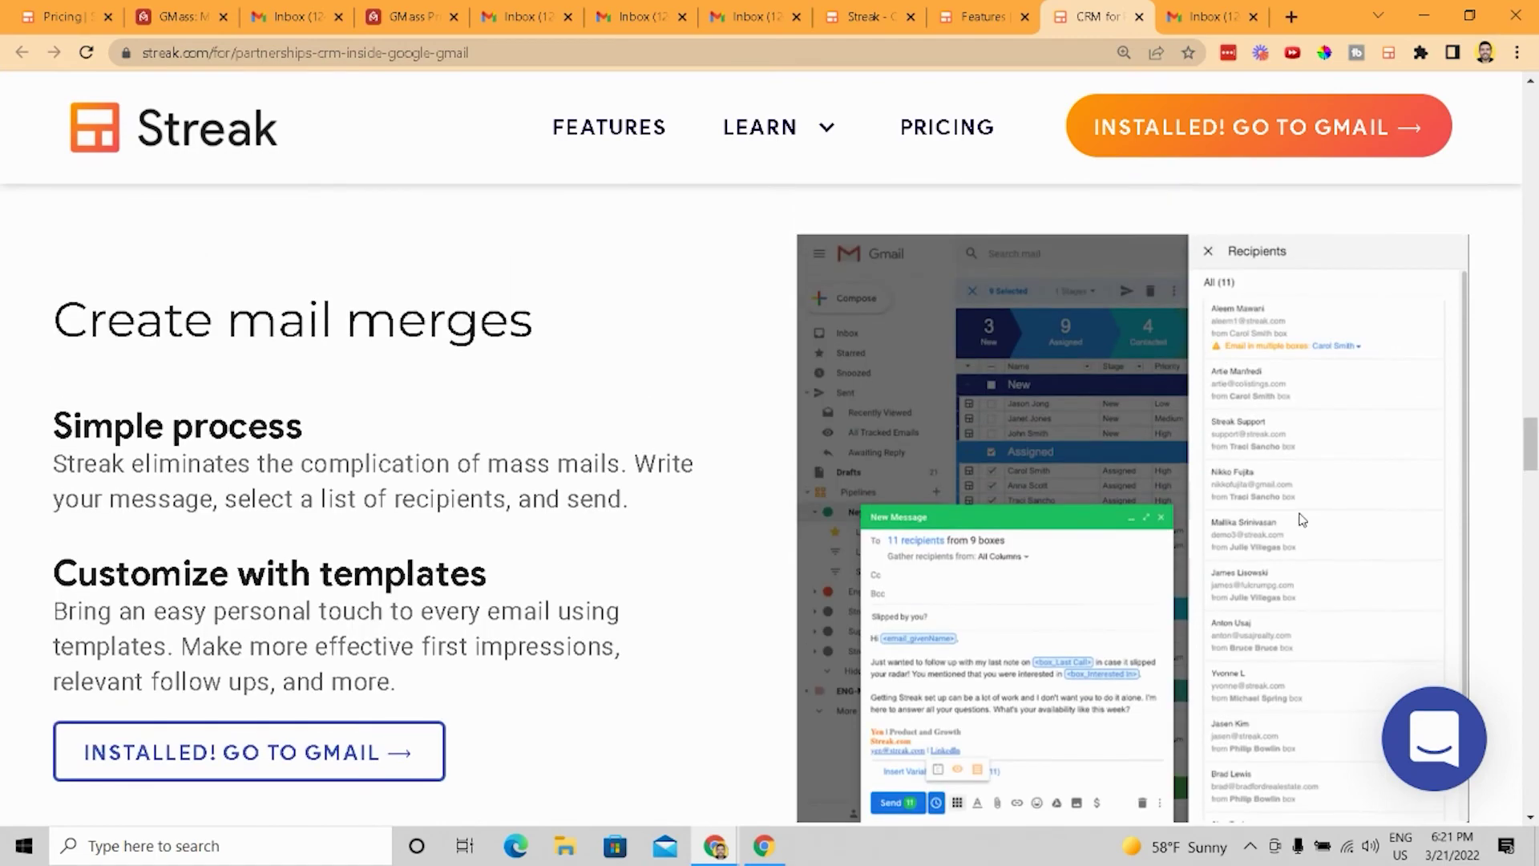
pyautogui.hotkey('ctrl', '-')
pyautogui.hotkey('ctrl', '-')
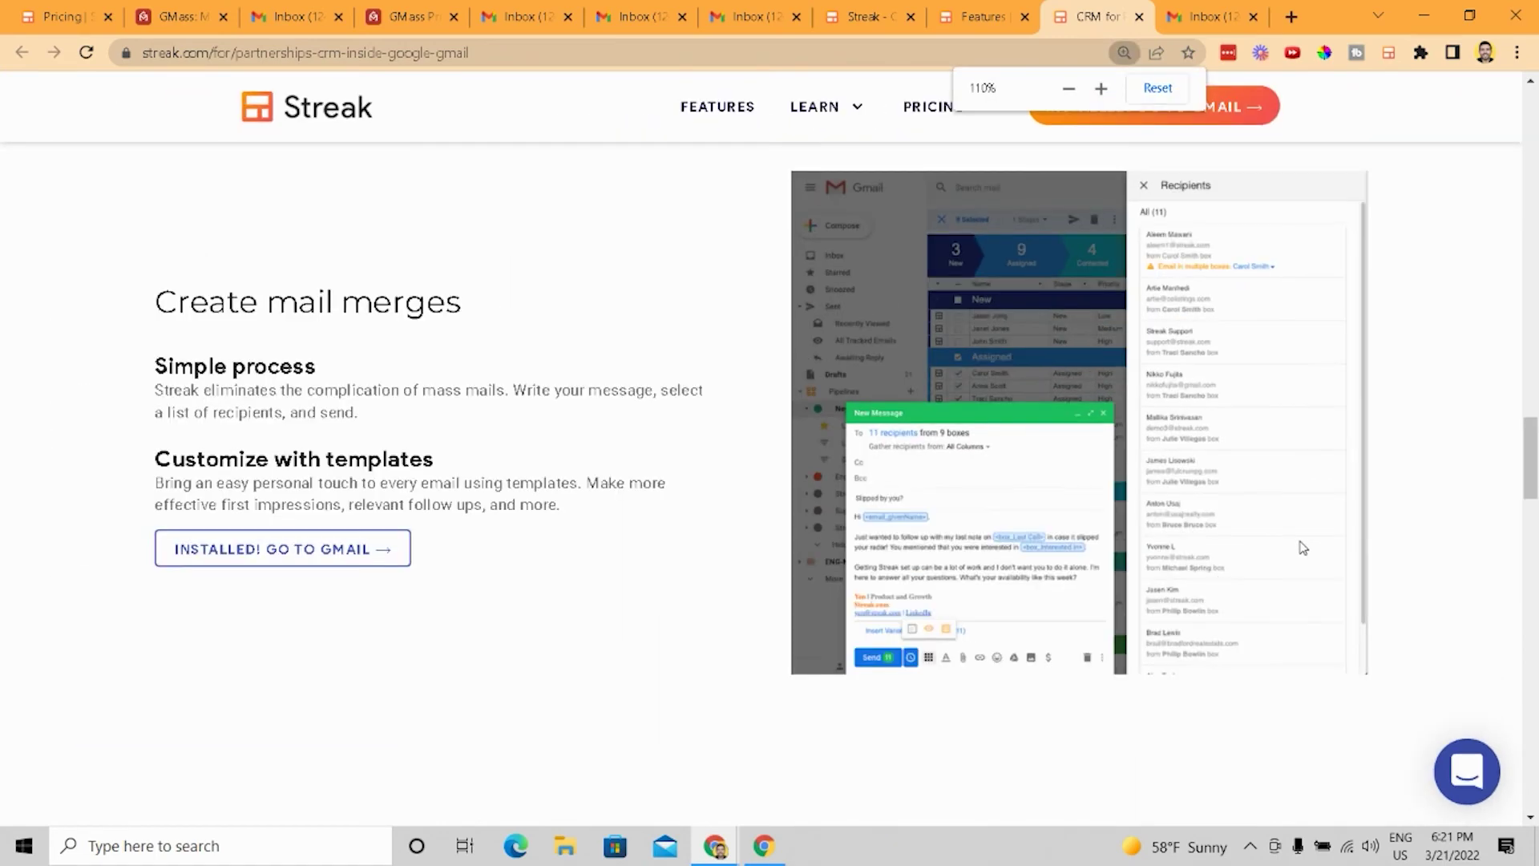
pyautogui.scroll(-6, 1303, 548)
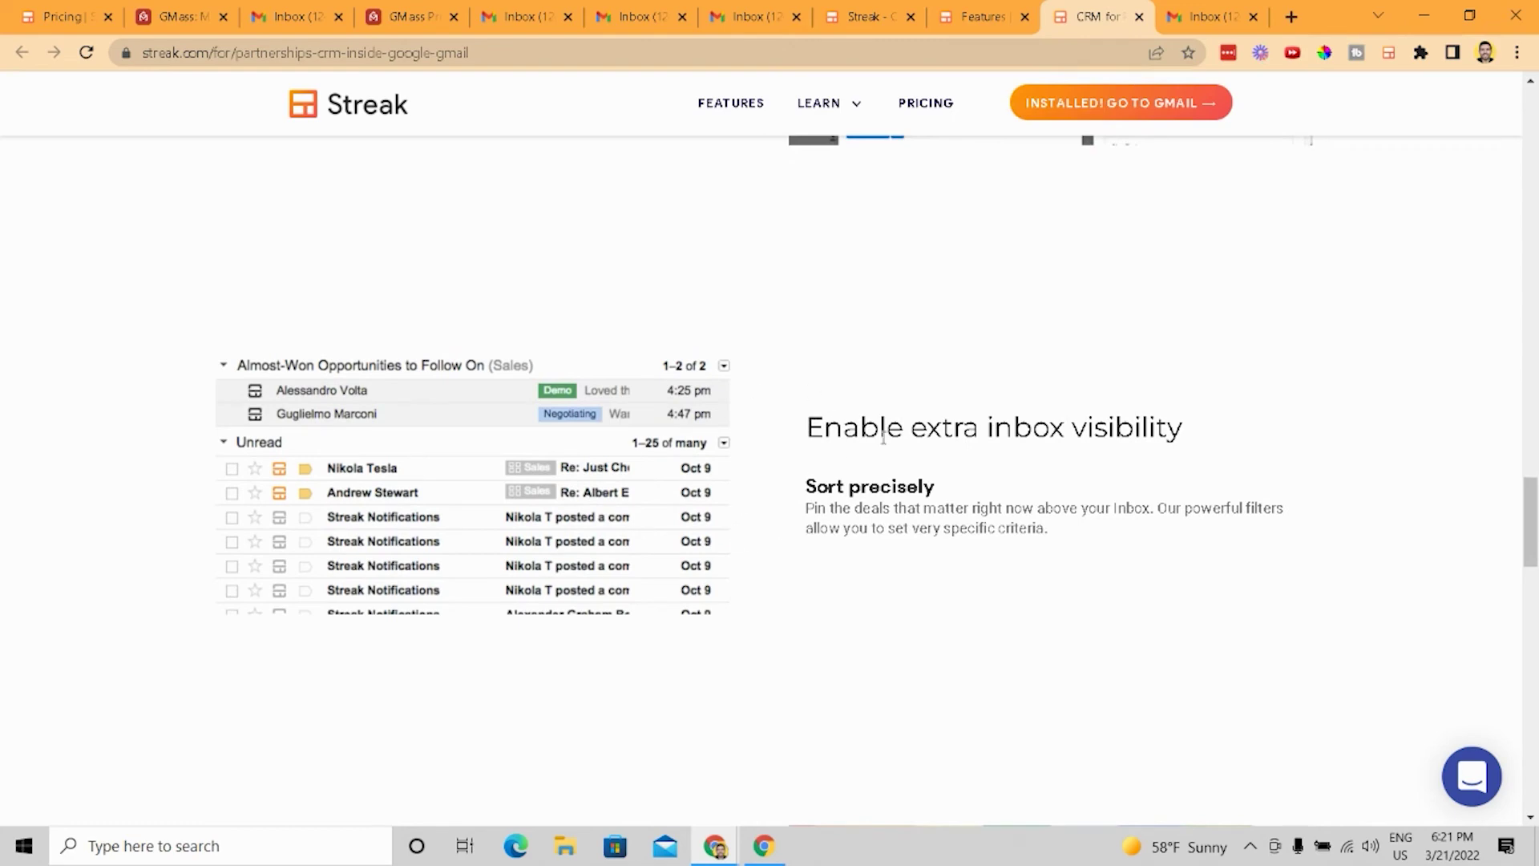
pyautogui.scroll(-1, 889, 417)
pyautogui.scroll(-6, 895, 396)
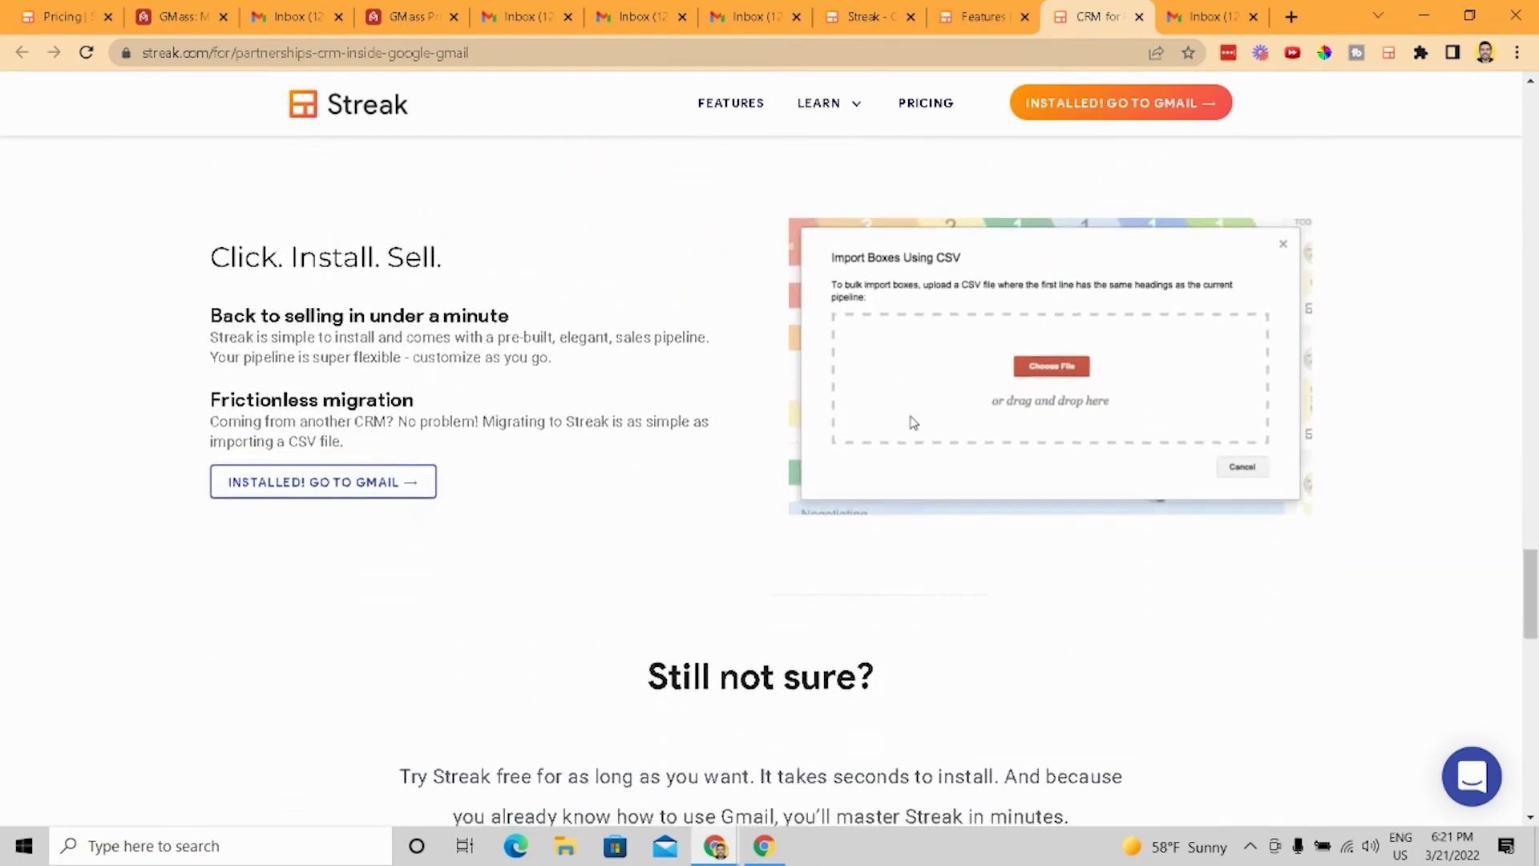
pyautogui.scroll(1, 910, 422)
pyautogui.press('Home')
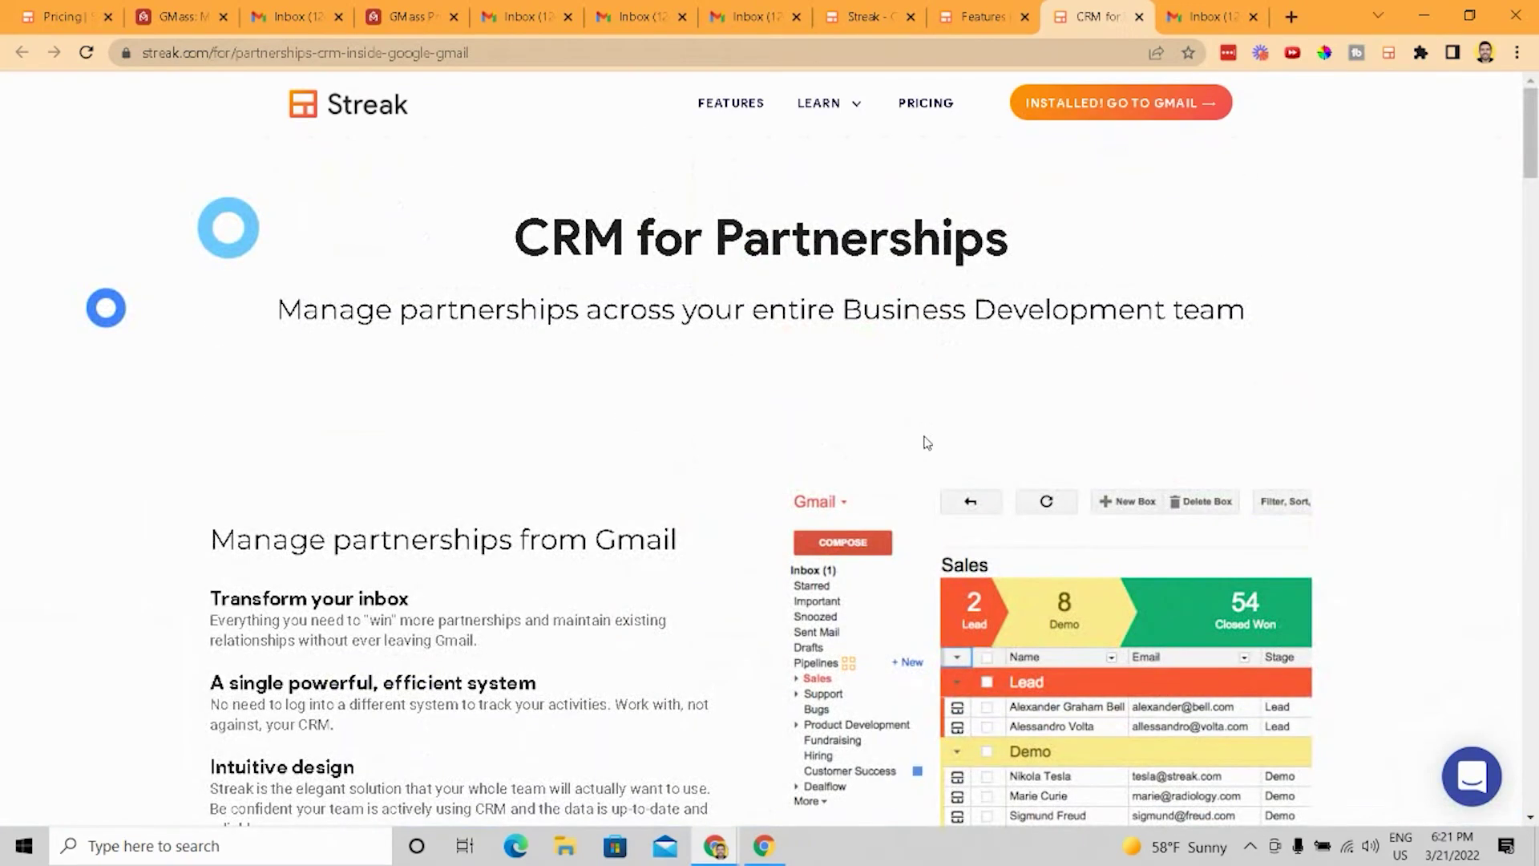
# Step: Go from the Gmail inbox tab to the GMass Dashboard window, showing empty Current Campaigns
pyautogui.click(1178, 5)
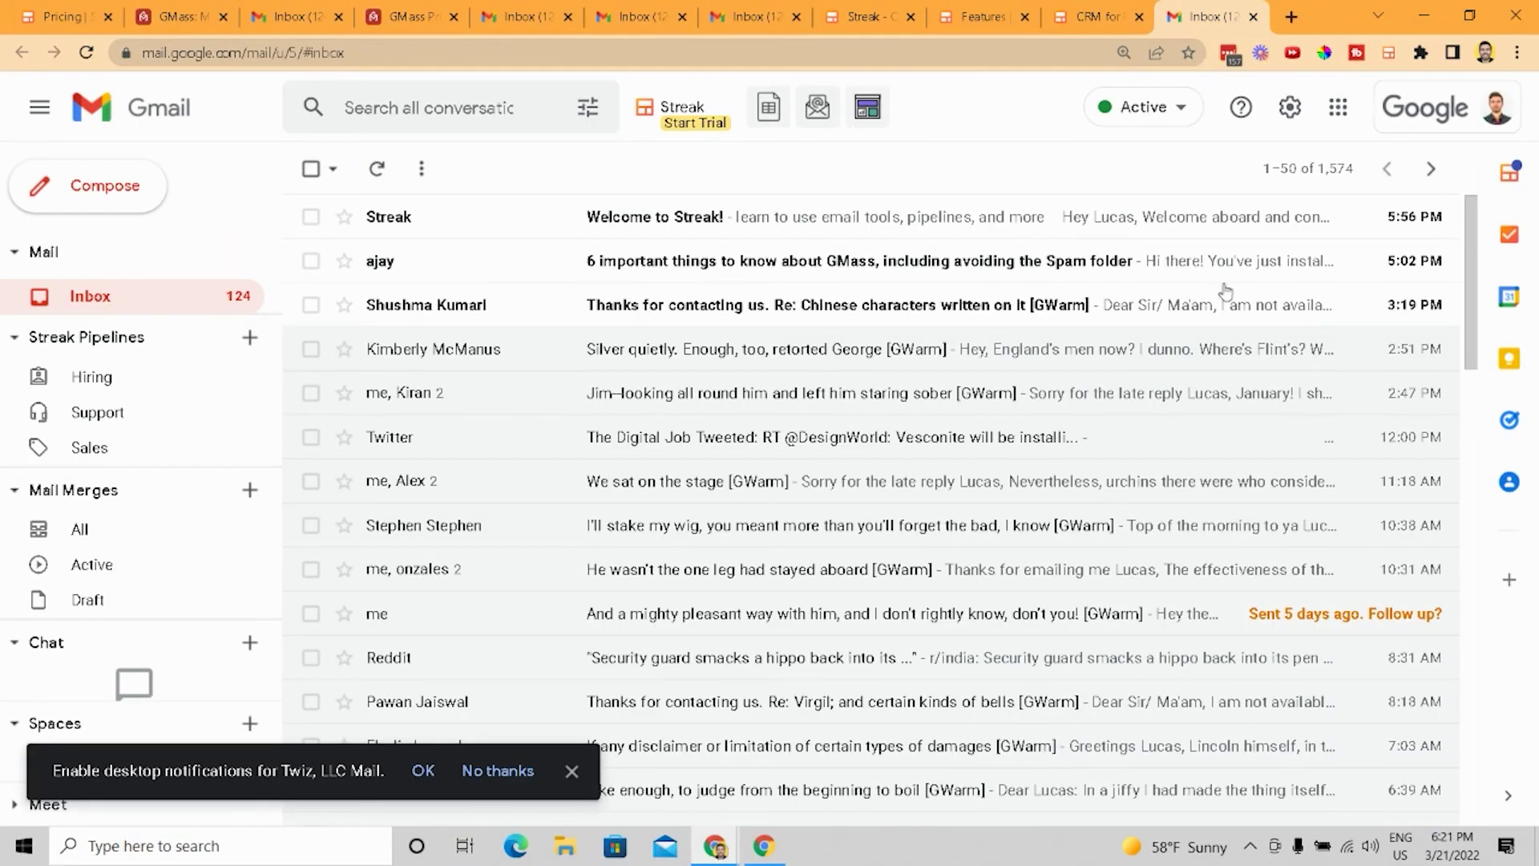
pyautogui.moveTo(716, 856)
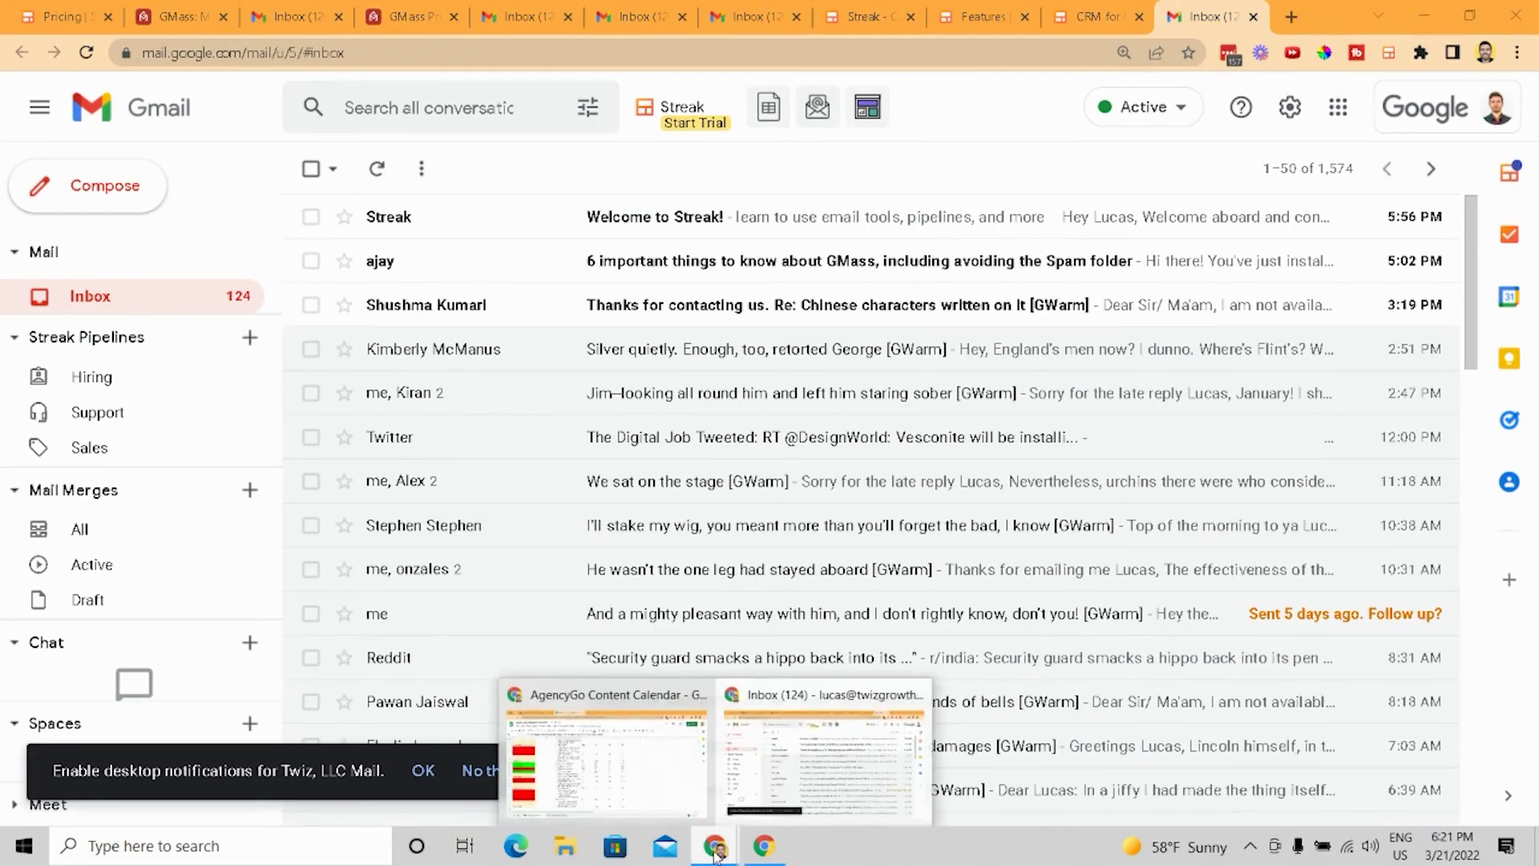
pyautogui.click(777, 778)
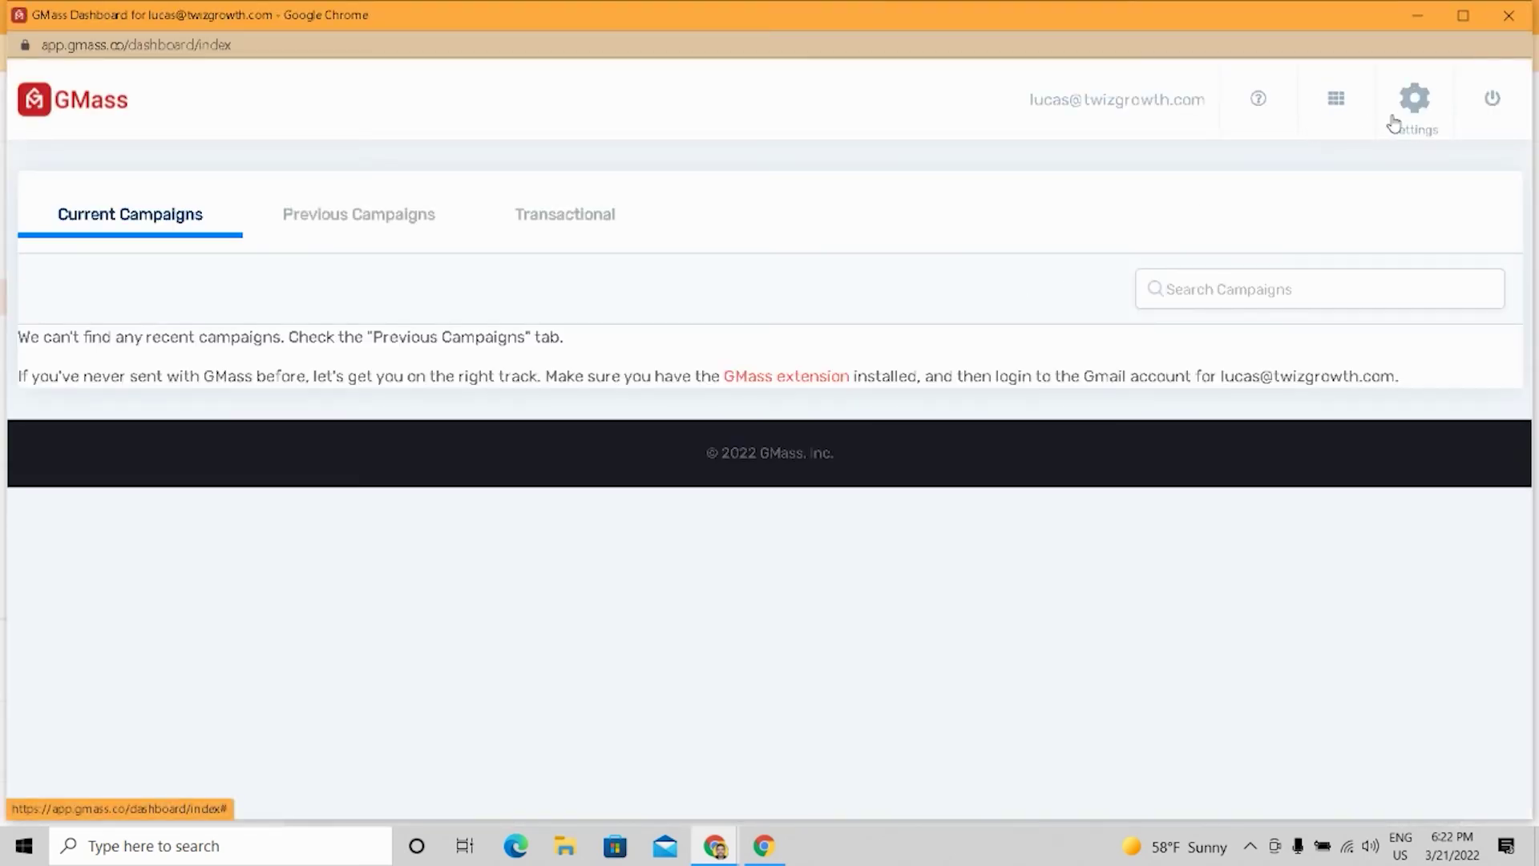
# Step: Review the GMass dashboard settings, including API Keys, then close the dashboard window
pyautogui.click(1394, 126)
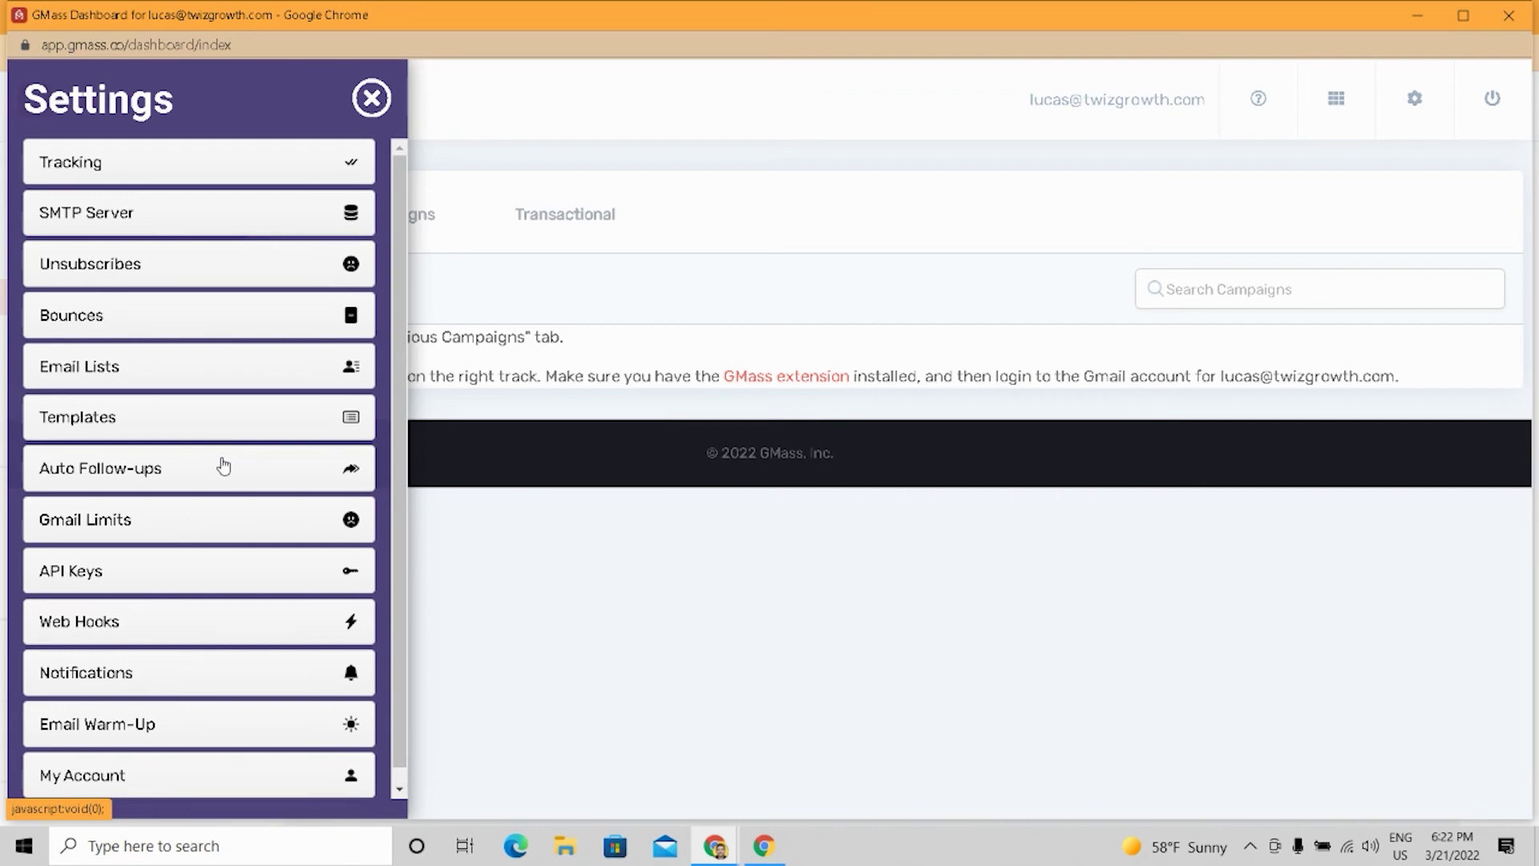
pyautogui.click(248, 579)
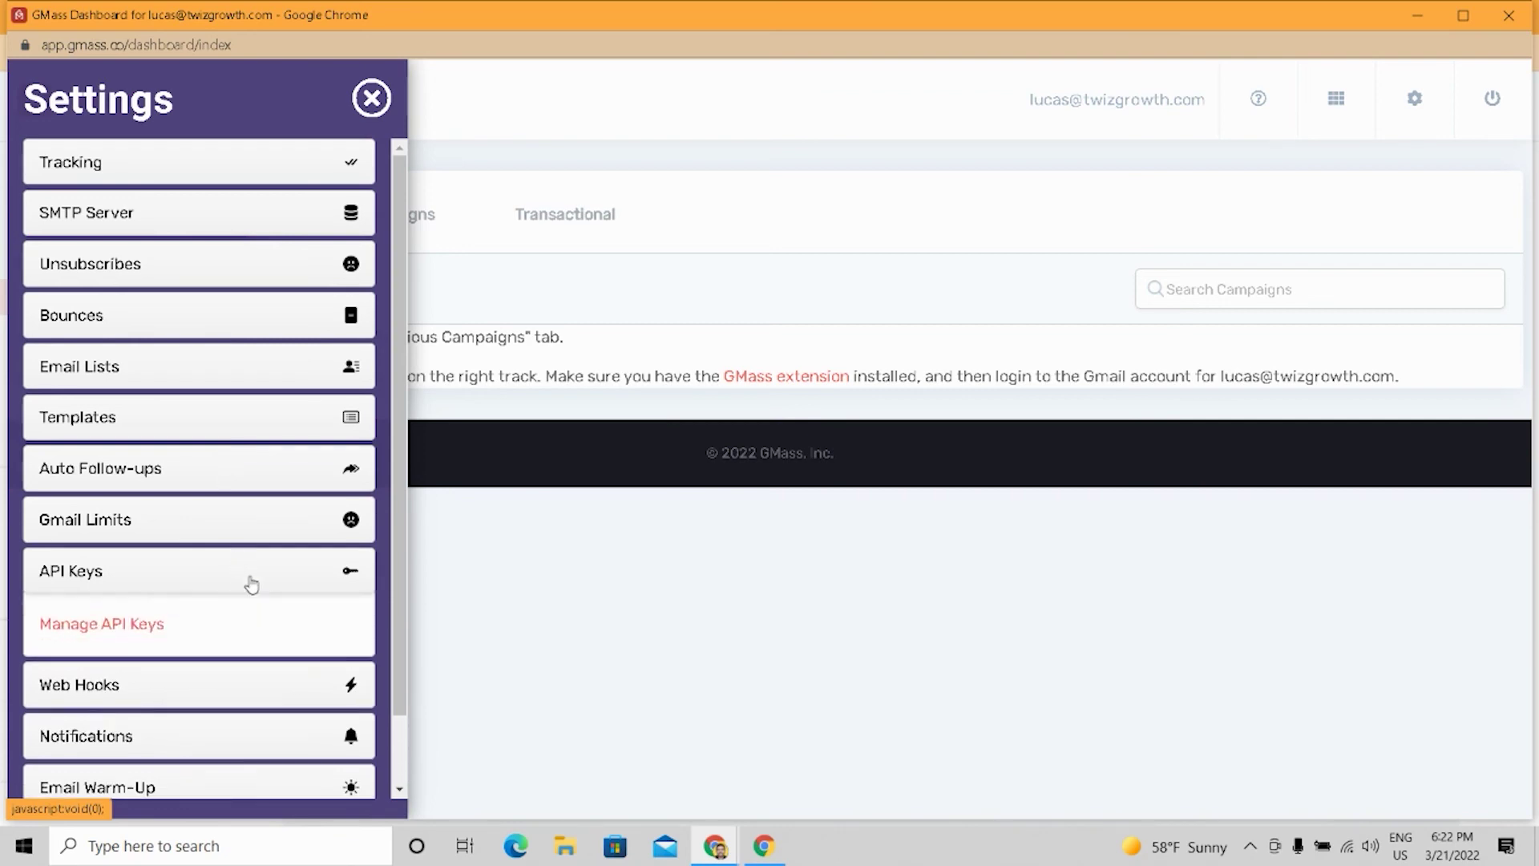
pyautogui.scroll(-1, 192, 529)
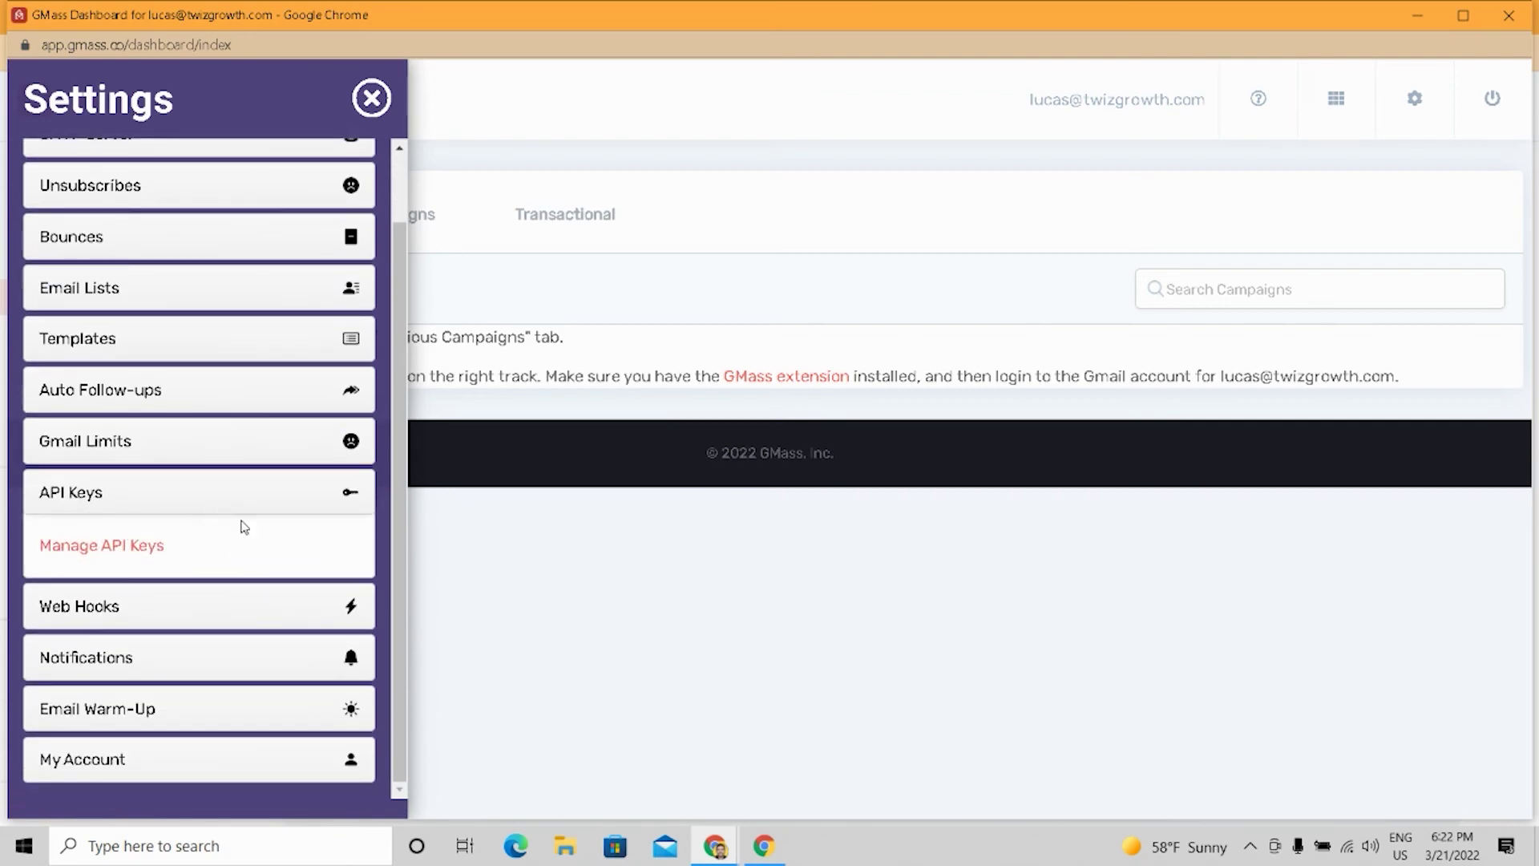
pyautogui.scroll(1, 241, 529)
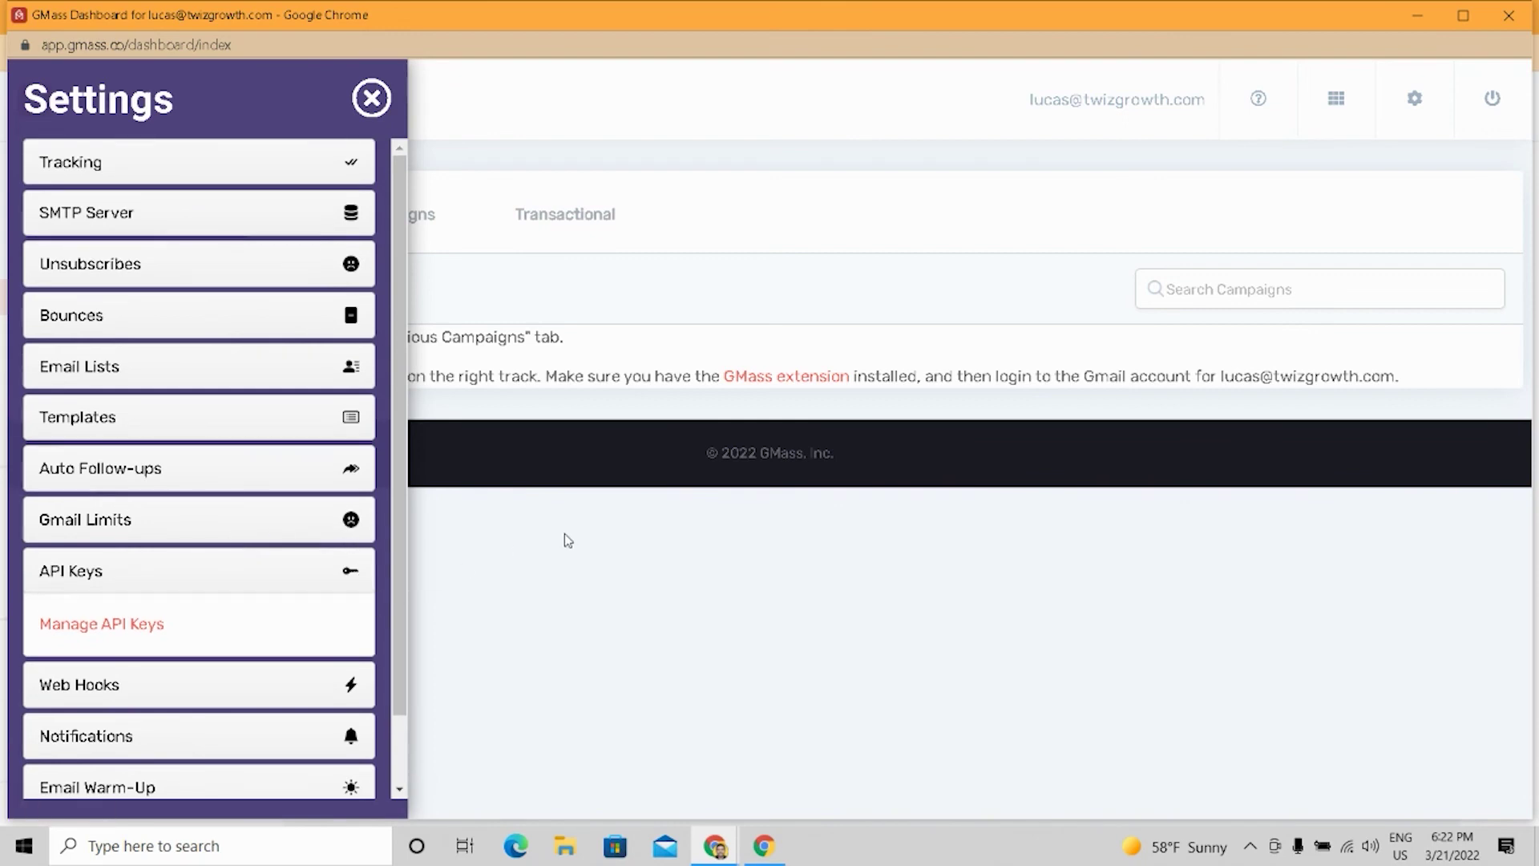
pyautogui.click(1509, 16)
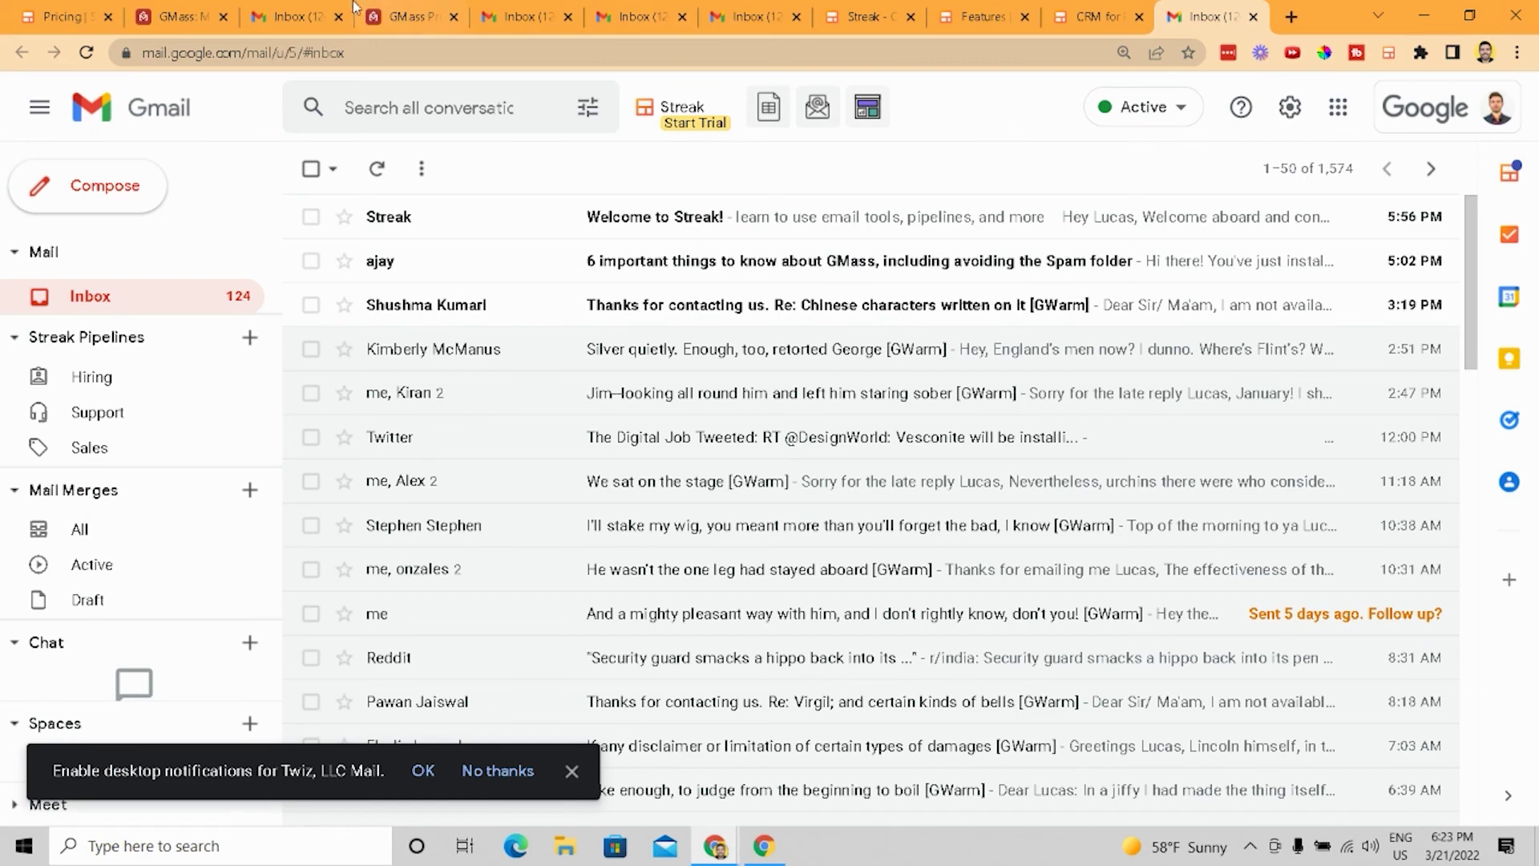
# Step: Switch to the GMass homepage tab, which presents the cold email service inside Gmail
pyautogui.click(172, 16)
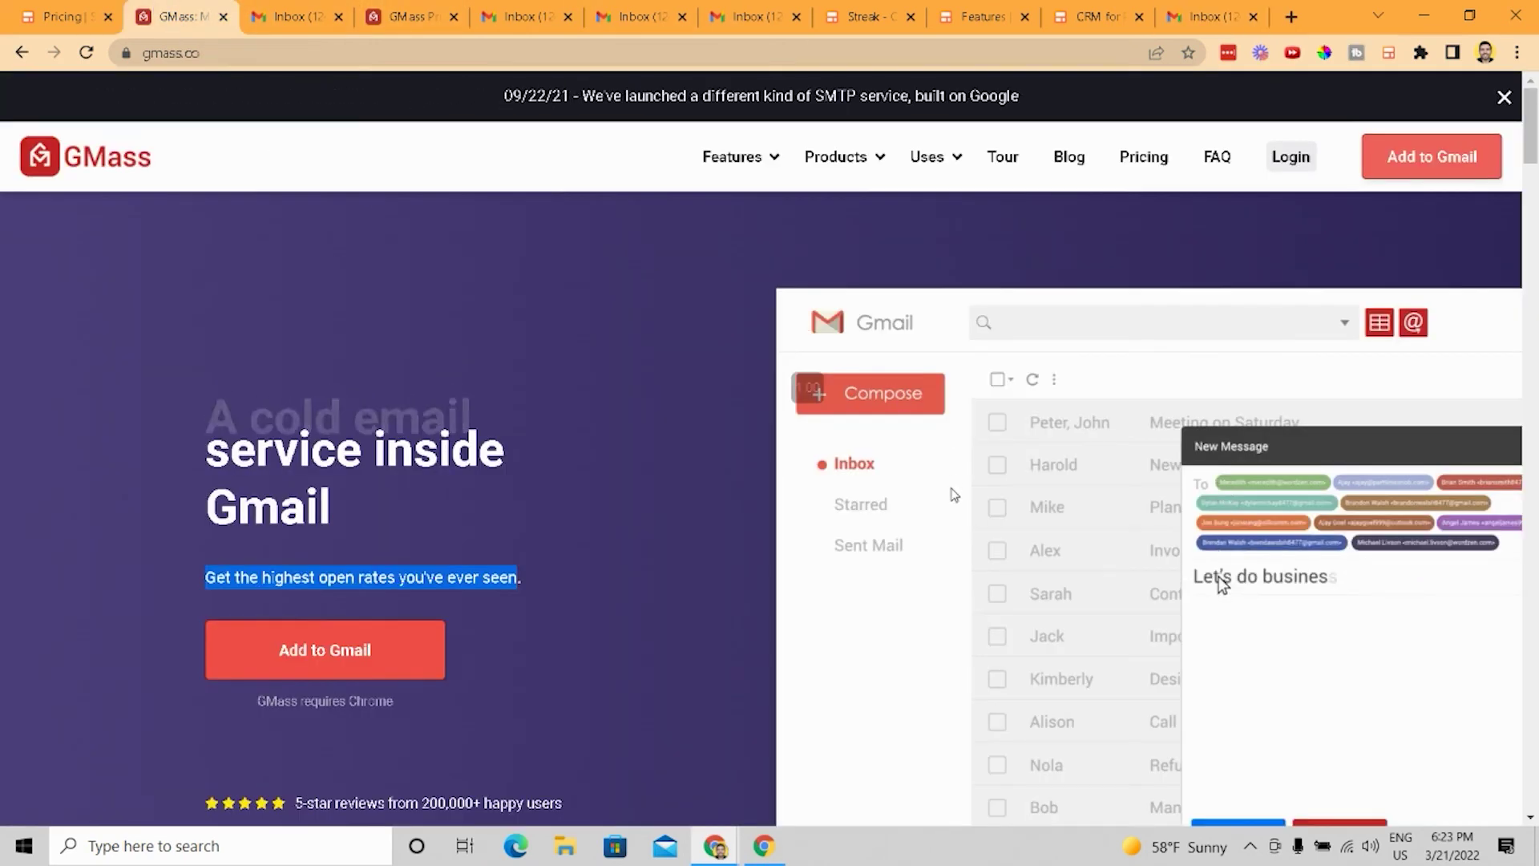